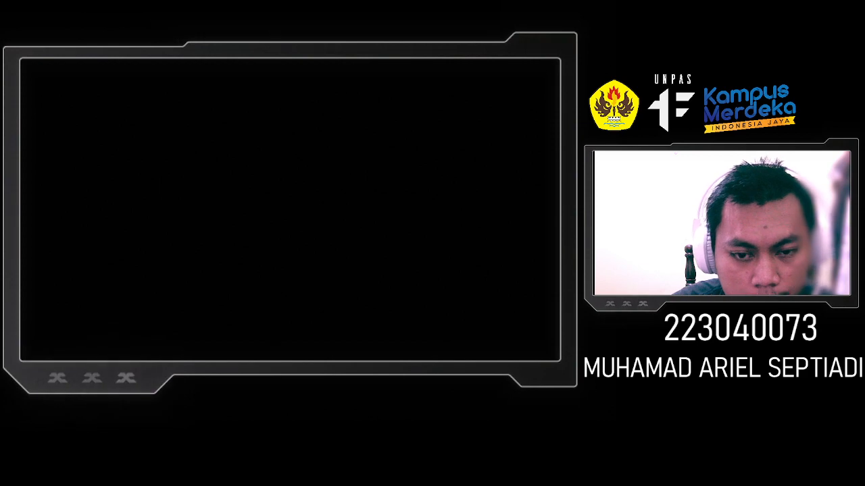
- Switch to the Word report and look over the DAFTAR ISI, DAFTAR GAMBAR, DAFTAR TABEL and RINGKASAN pages, including the keywords line
left_click(216, 339)
key("alt+Tab")
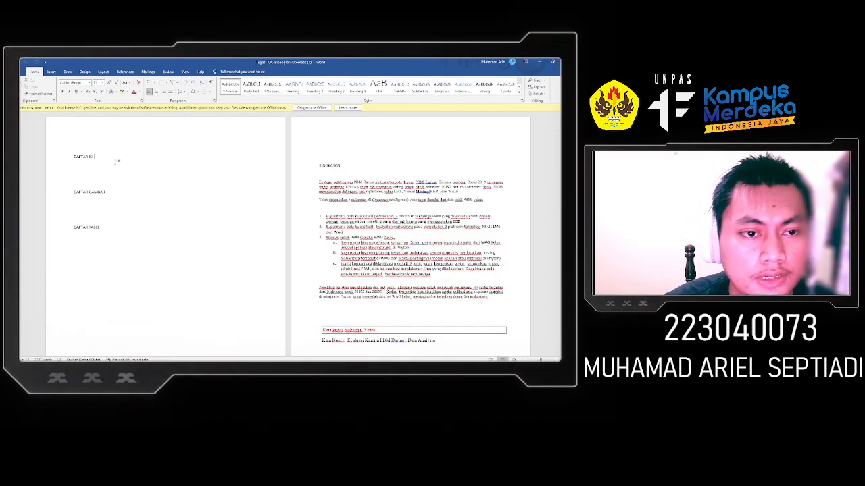
left_click(101, 177)
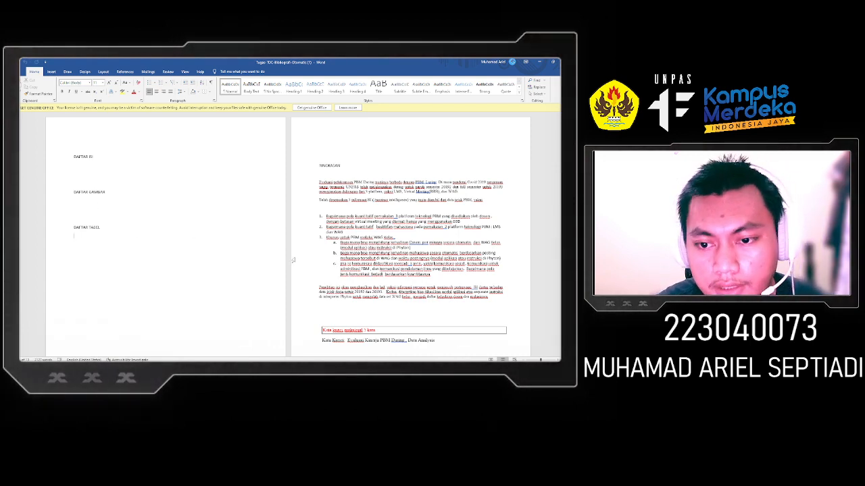
scroll(293, 259, "down", 10)
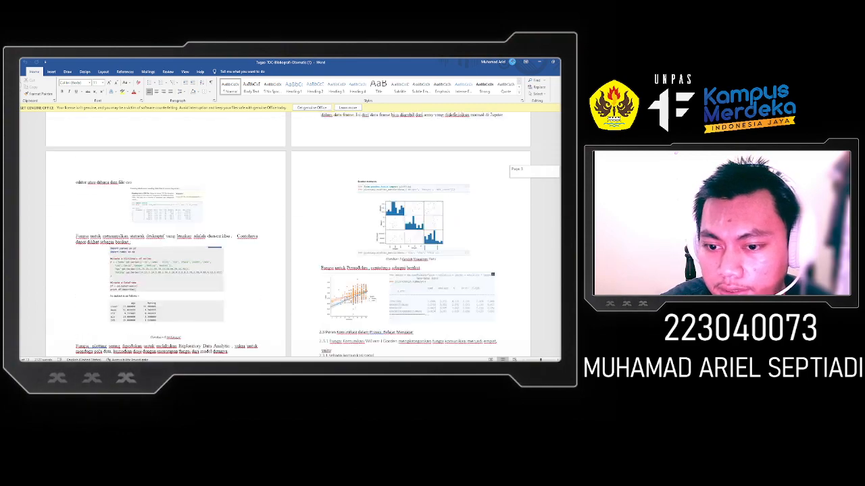
mouse_move(559, 192)
left_mouse_down()
mouse_move(560, 328)
mouse_move(559, 198)
left_mouse_up()
scroll(293, 260, "up", 5)
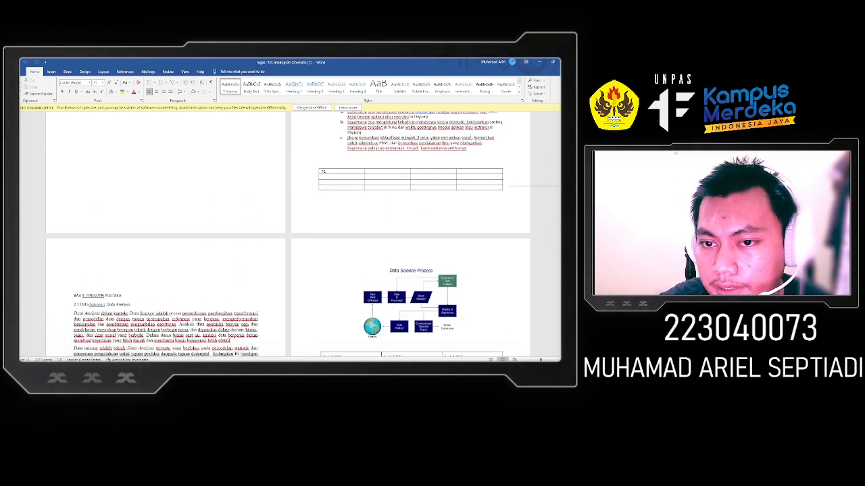
scroll(524, 186, "up", 13)
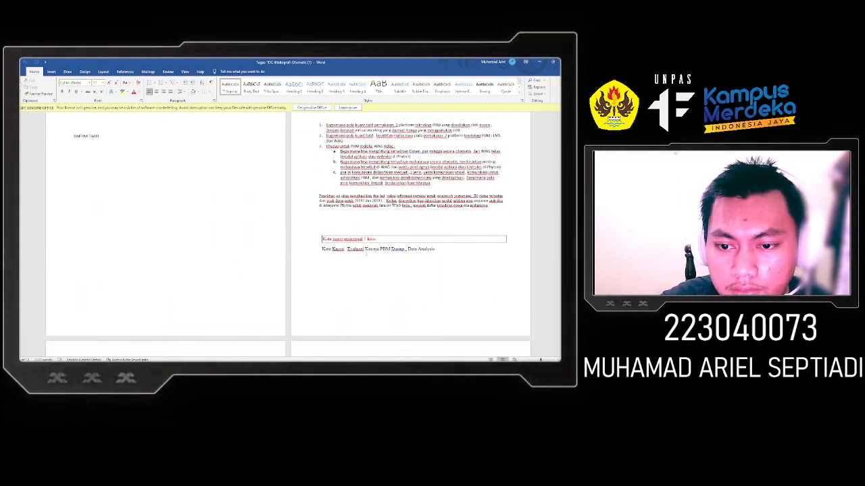
left_click_drag(347, 248, 405, 249)
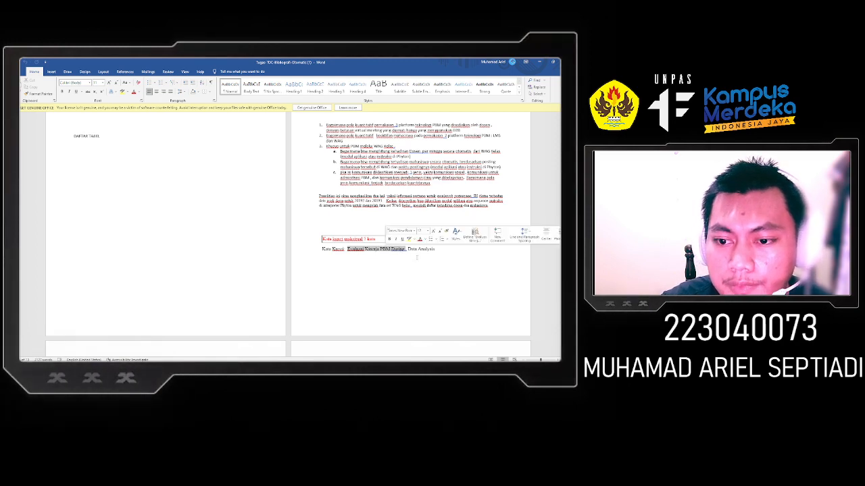
left_click(416, 270)
scroll(417, 270, "up", 3)
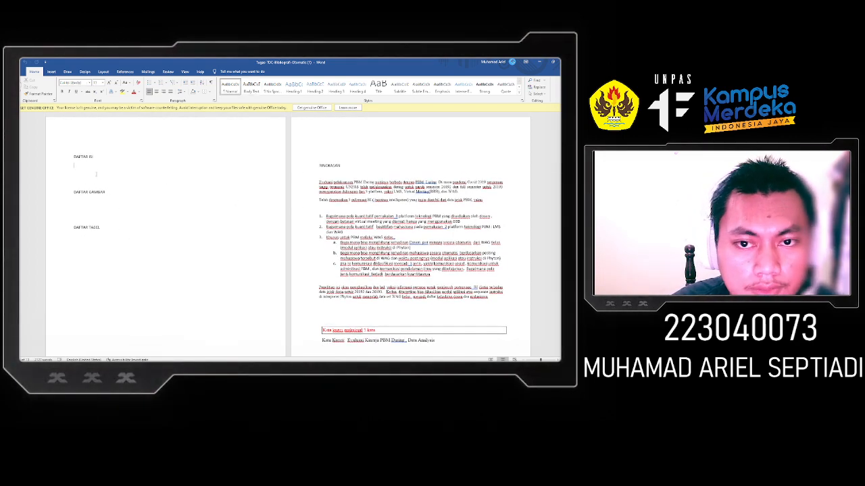
- Look through the report's chapters from BAB 1 through BAB III METODE and return to the DAFTAR ISI page
scroll(108, 192, "down", 4)
scroll(364, 226, "down", 12)
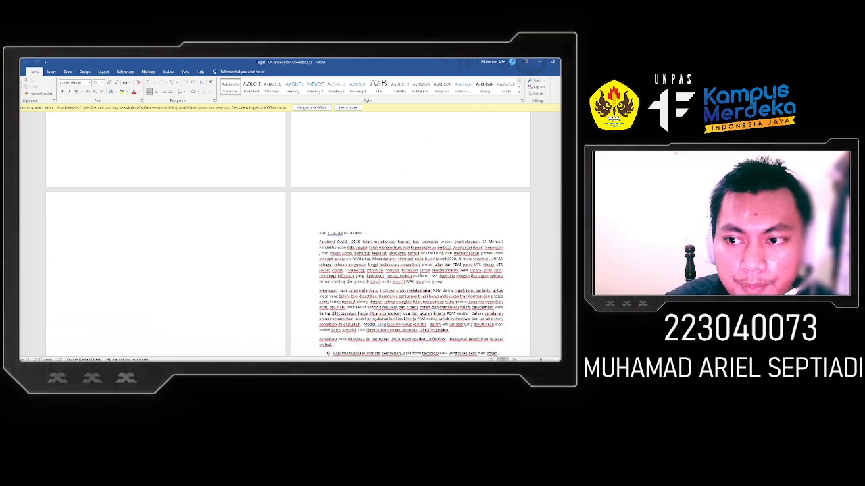
scroll(366, 235, "down", 10)
scroll(367, 235, "down", 15)
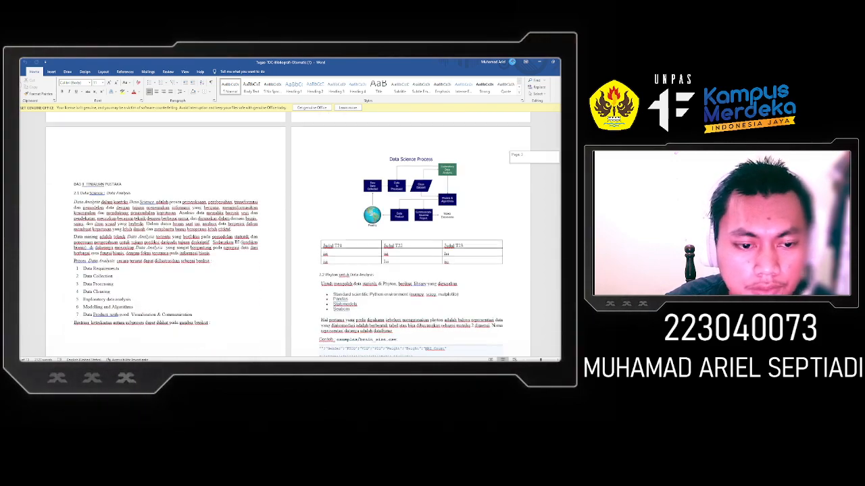
scroll(288, 233, "down", 15)
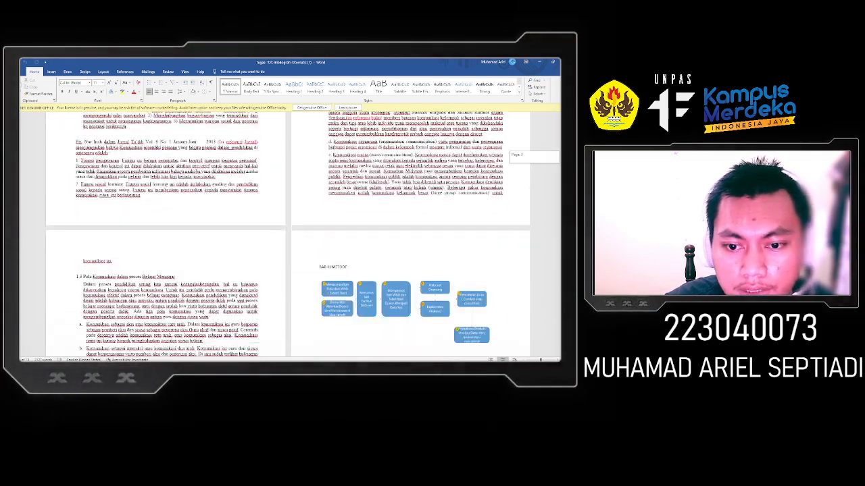
scroll(411, 233, "down", 10)
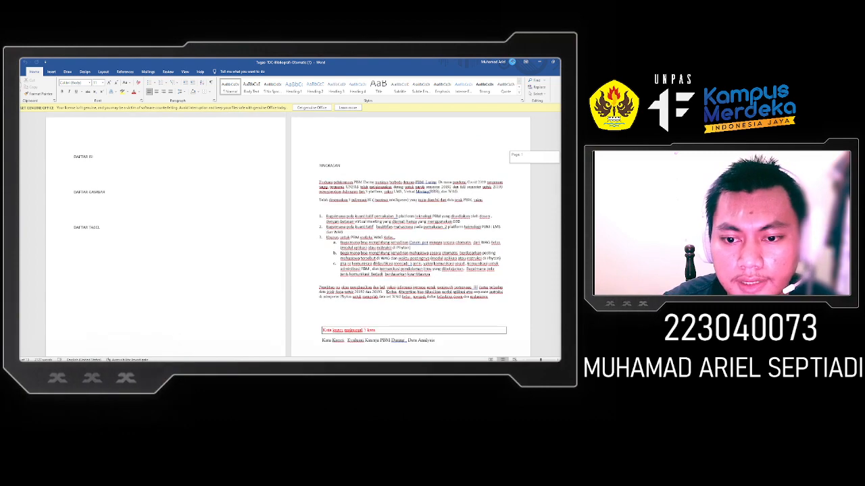
left_click_drag(560, 157, 560, 156)
scroll(400, 204, "down", 2)
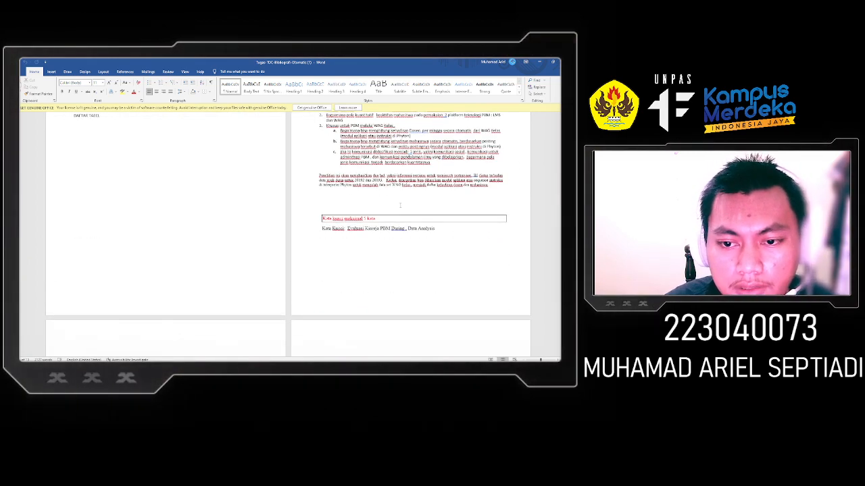
scroll(400, 206, "up", 4)
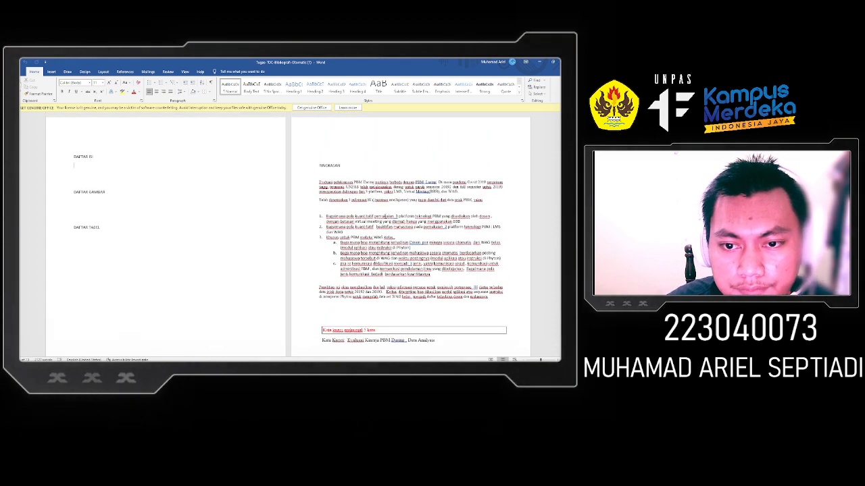
- Apply the Heading 1 style and bold formatting to the chapter title "BAB 1 LATAR BELAKANG"
scroll(374, 204, "down", 10)
left_click_drag(373, 204, 318, 204)
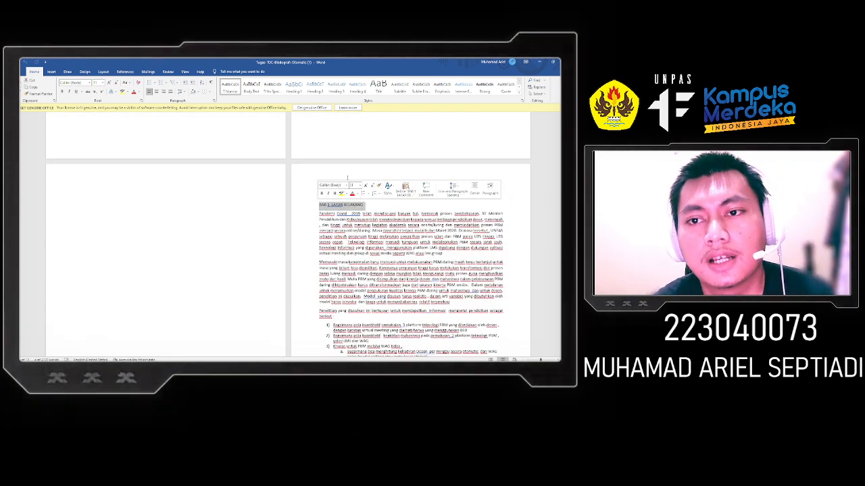
left_click_drag(363, 205, 318, 205)
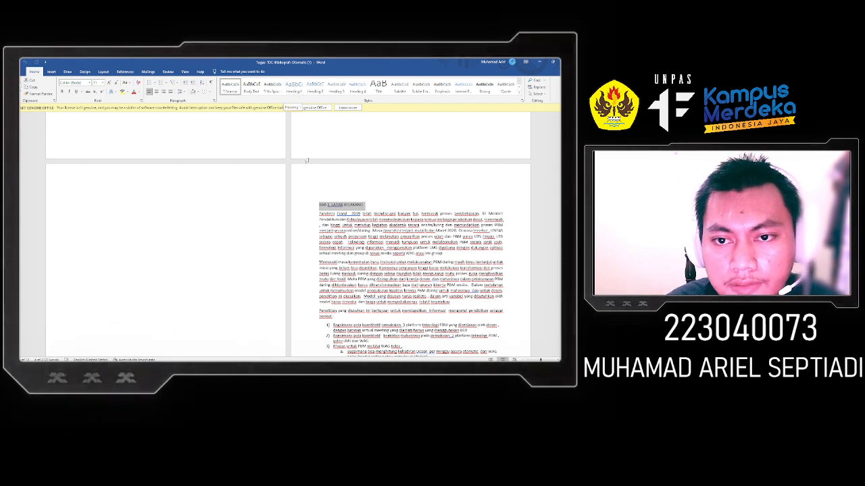
left_click(298, 88)
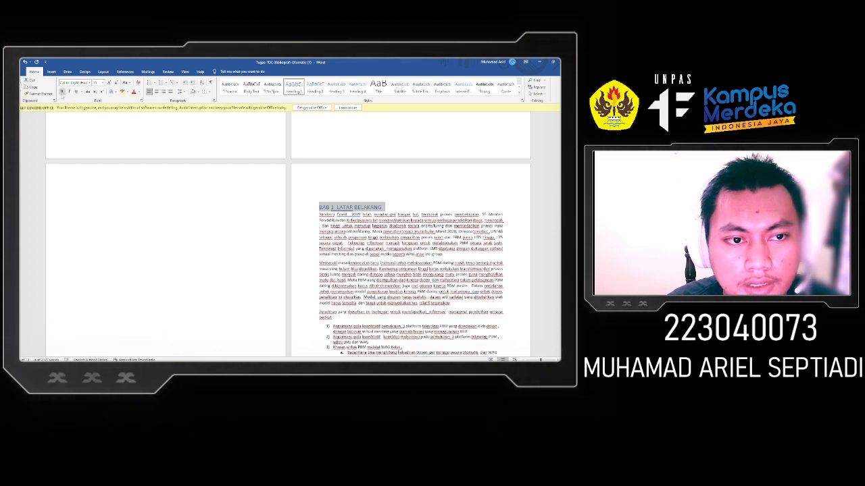
left_click(63, 92)
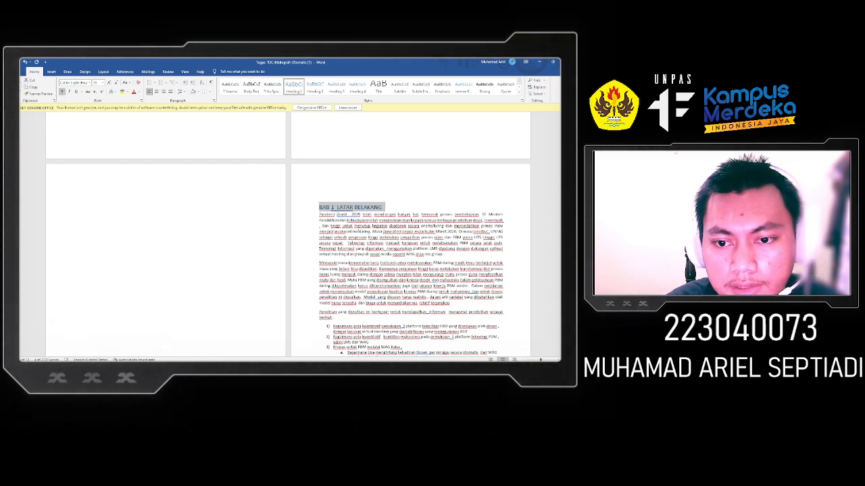
left_click(442, 198)
- Format the chapter title "BAB II TINJAUAN PUSTAKA" with the Heading 1 style in bold
scroll(442, 197, "down", 1)
scroll(438, 198, "down", 8)
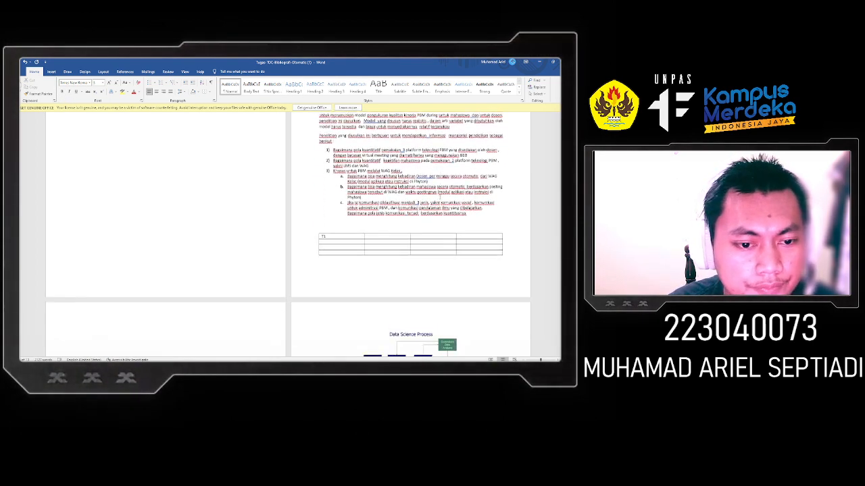
scroll(425, 202, "up", 5)
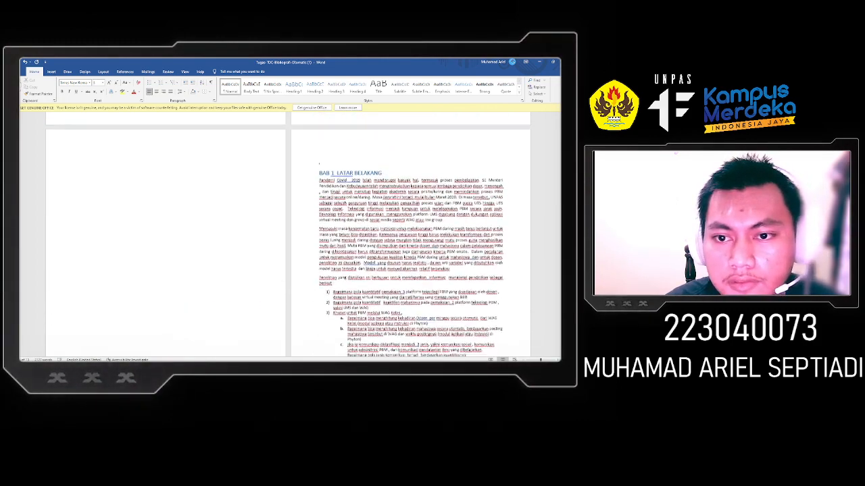
scroll(169, 188, "down", 6)
scroll(169, 188, "down", 1)
left_click_drag(122, 212, 73, 212)
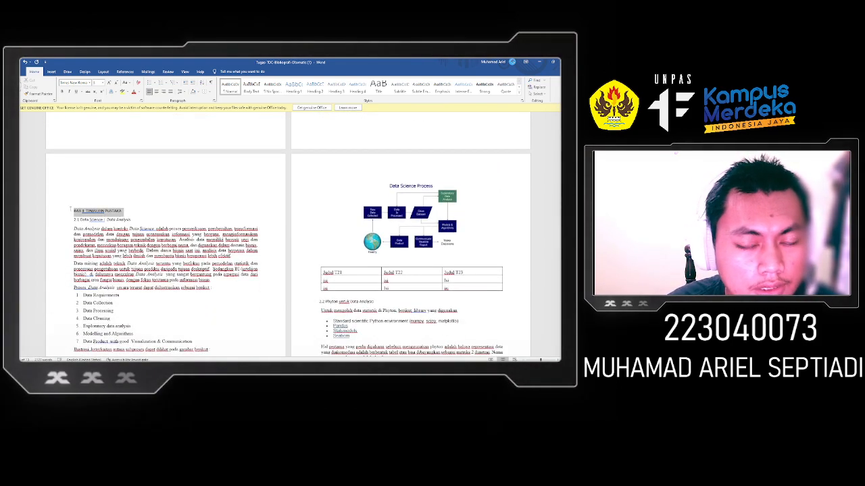
left_click(288, 93)
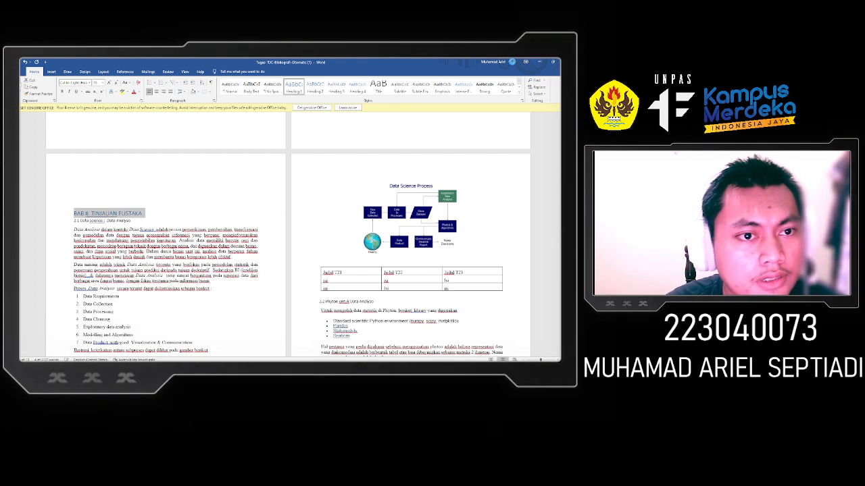
- Apply the Heading 1 style and bold formatting to the chapter title "BAB III METODE"
scroll(367, 213, "down", 10)
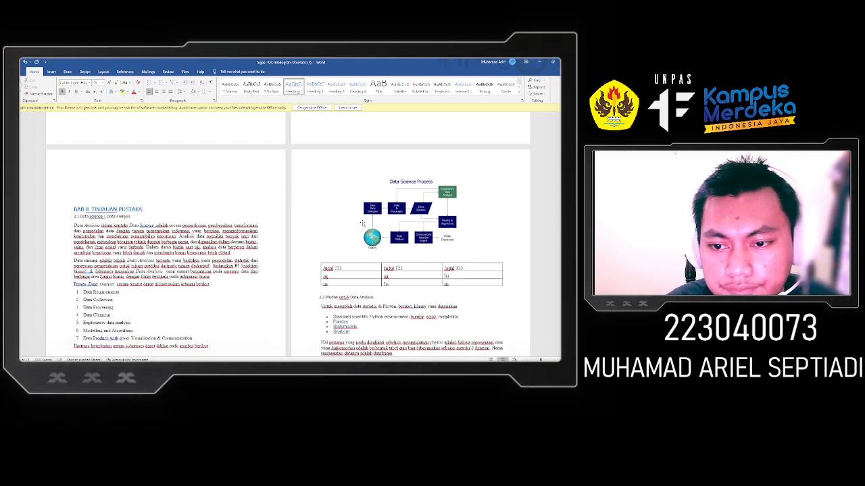
scroll(367, 213, "down", 10)
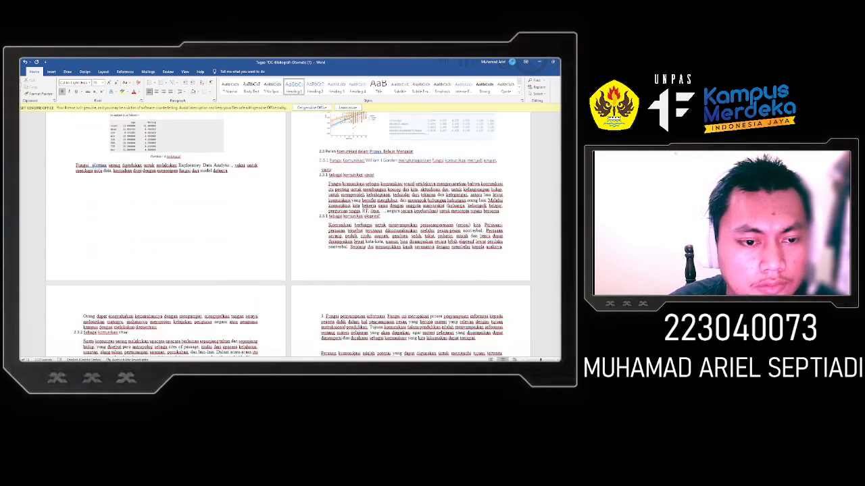
scroll(303, 230, "down", 5)
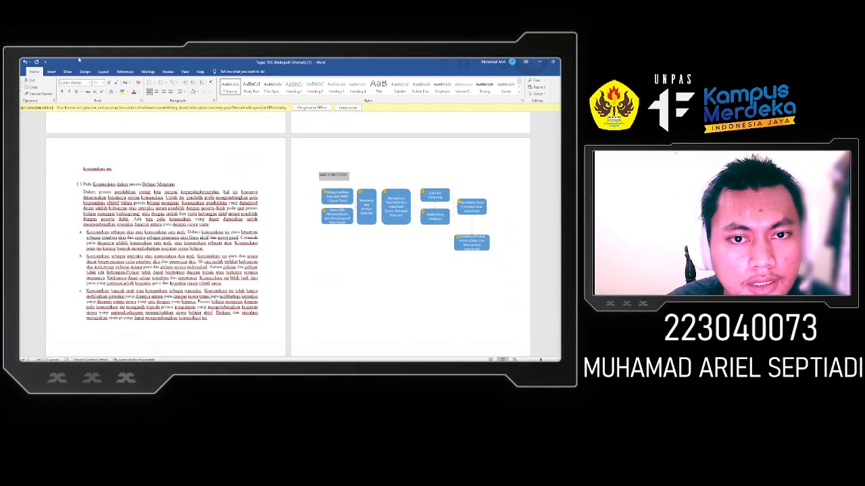
left_click(294, 87)
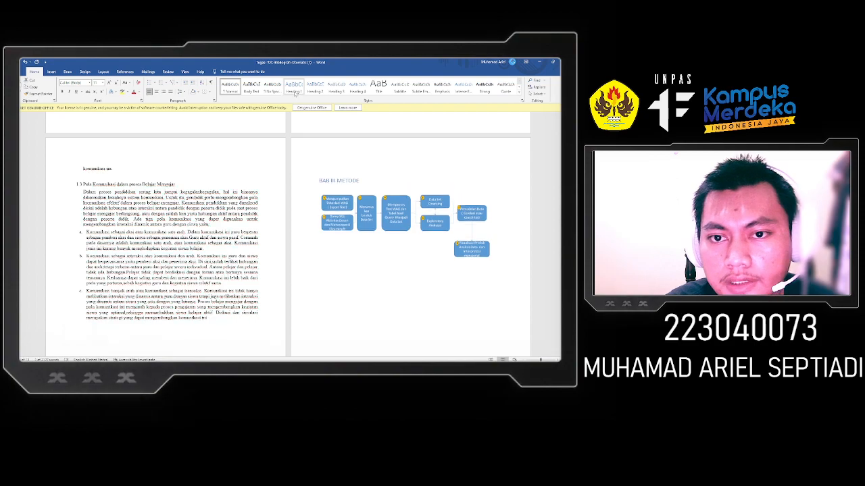
left_click(63, 93)
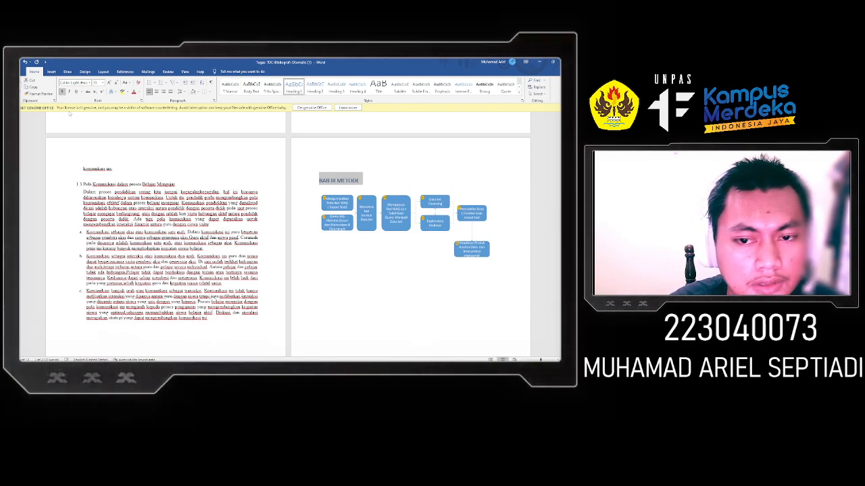
- Review the formatted BAB 1 and BAB II titles and the front pages with DAFTAR ISI and RINGKASAN
scroll(415, 336, "up", 5)
left_click_drag(570, 321, 571, 176)
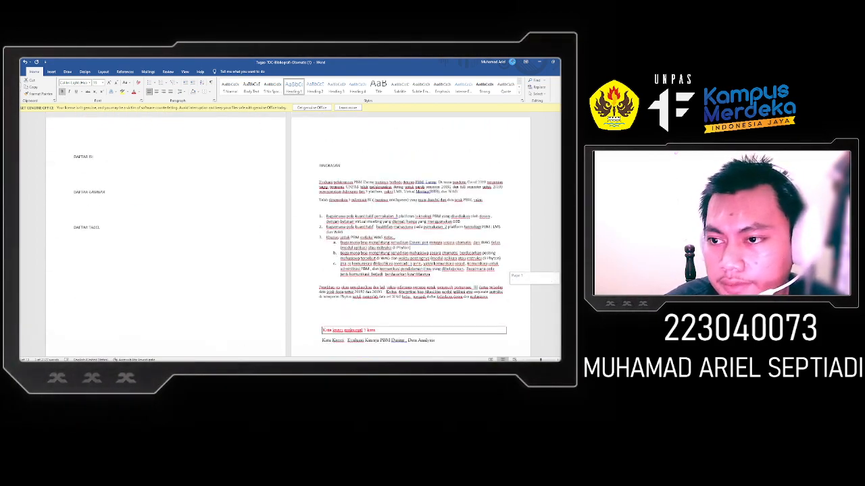
scroll(423, 195, "down", 8)
scroll(423, 195, "down", 10)
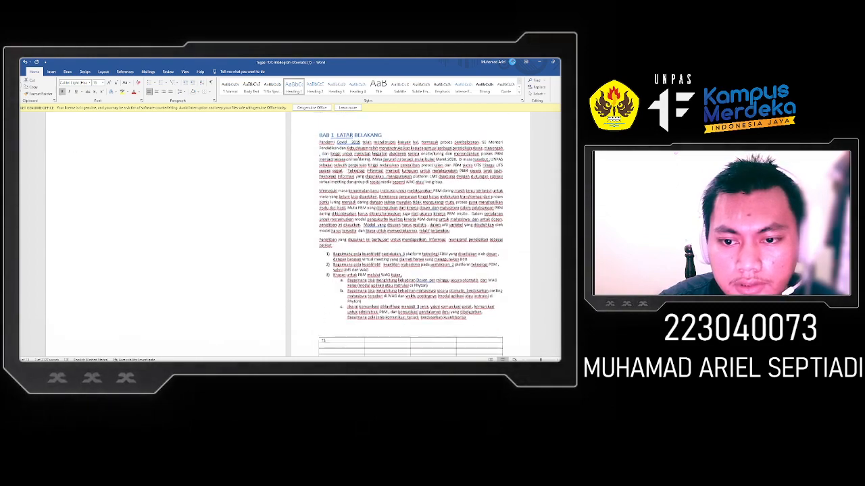
scroll(399, 232, "down", 1)
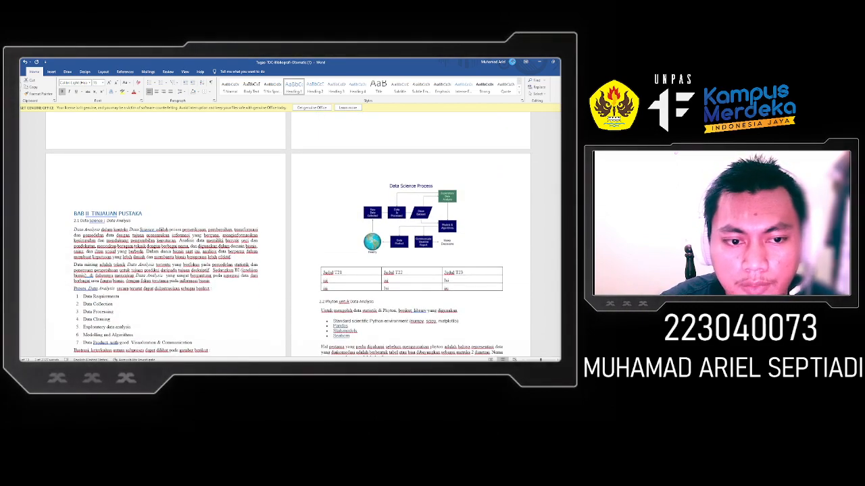
scroll(120, 226, "up", 8)
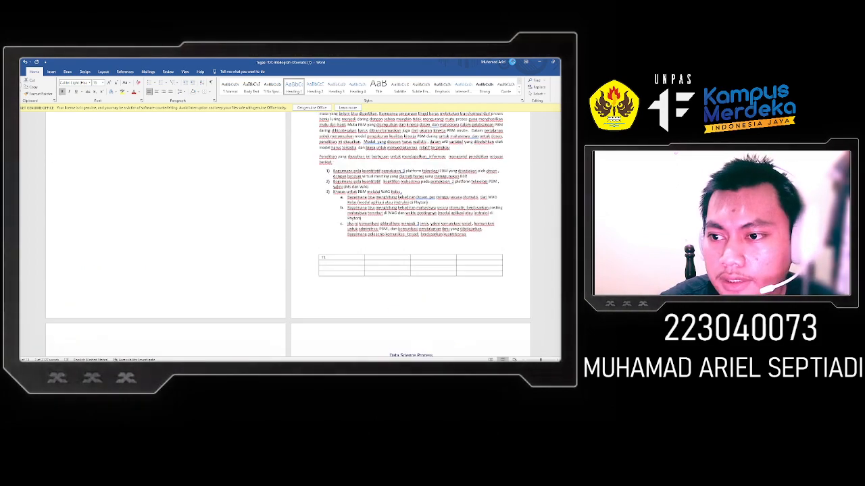
left_click_drag(571, 207, 571, 167)
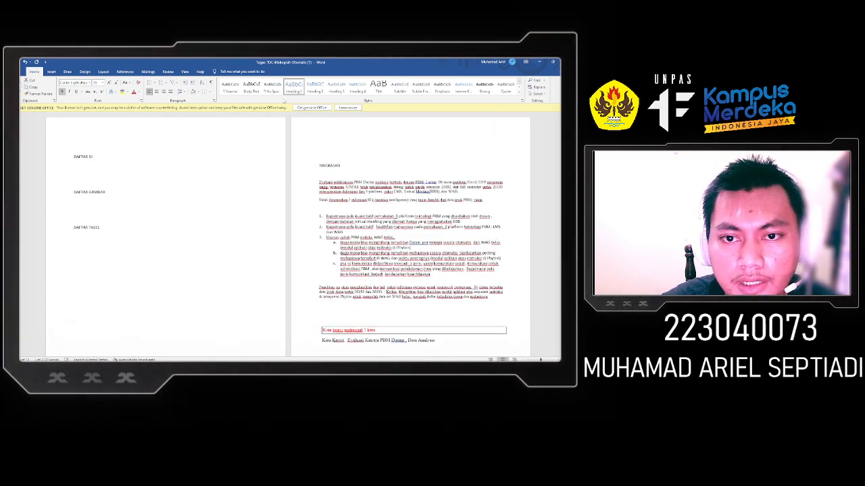
scroll(290, 105, "down", 7)
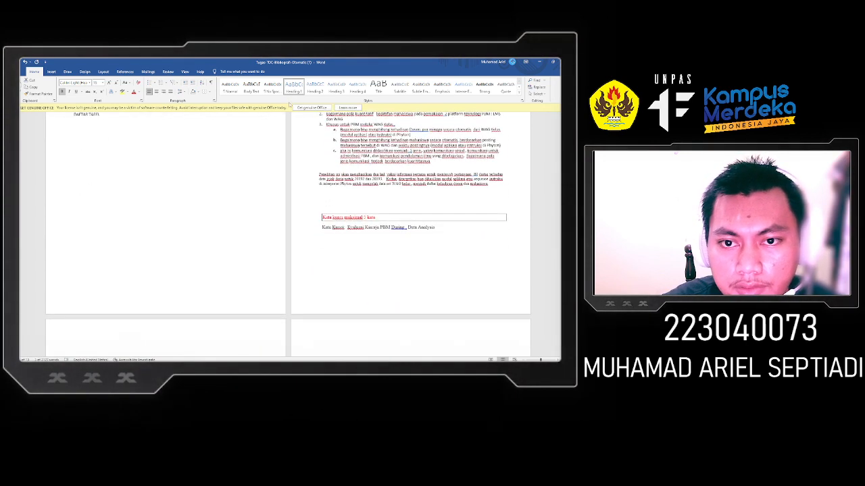
scroll(411, 236, "up", 10)
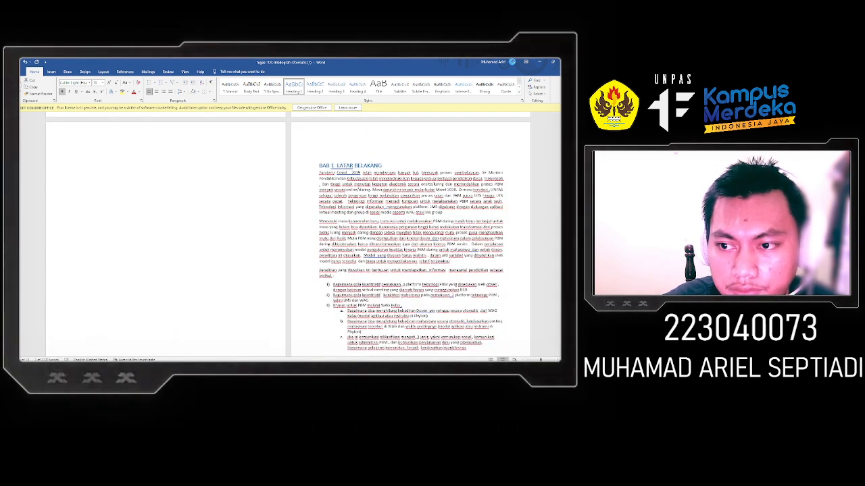
scroll(411, 237, "up", 18)
scroll(411, 236, "down", 7)
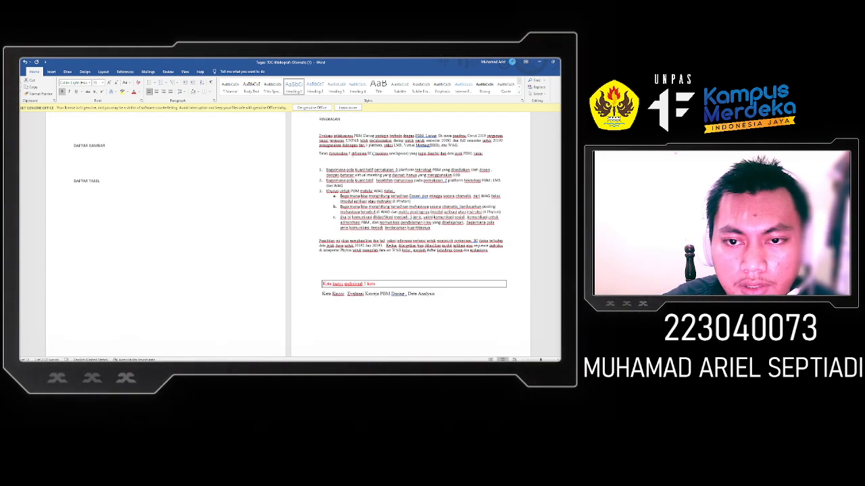
scroll(411, 237, "up", 2)
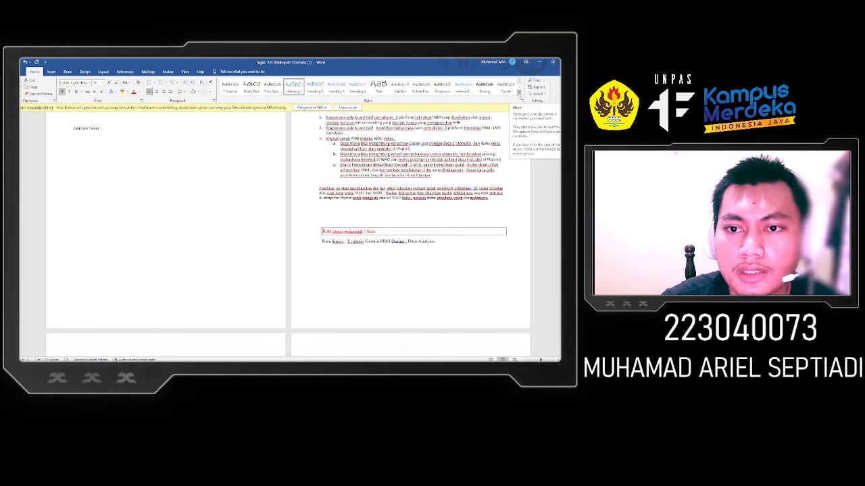
- Create a new paragraph style named "Sub Bab 2" from the current heading formatting
left_click(519, 95)
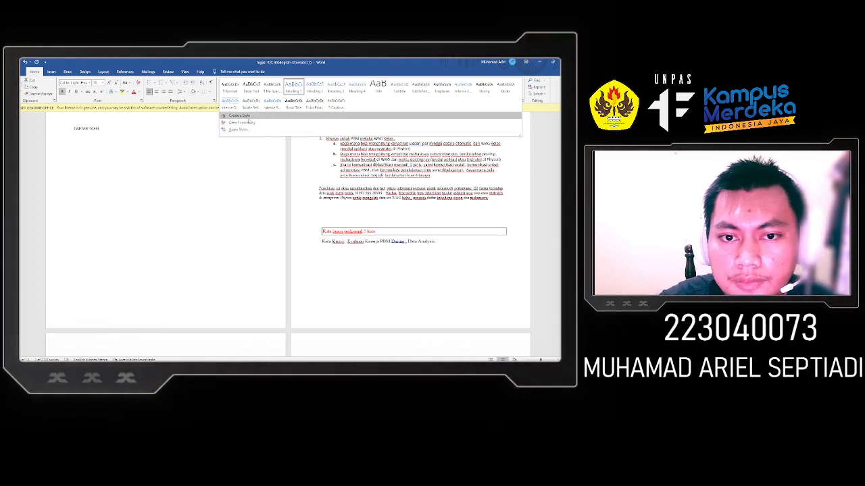
left_click(558, 146)
left_click(519, 101)
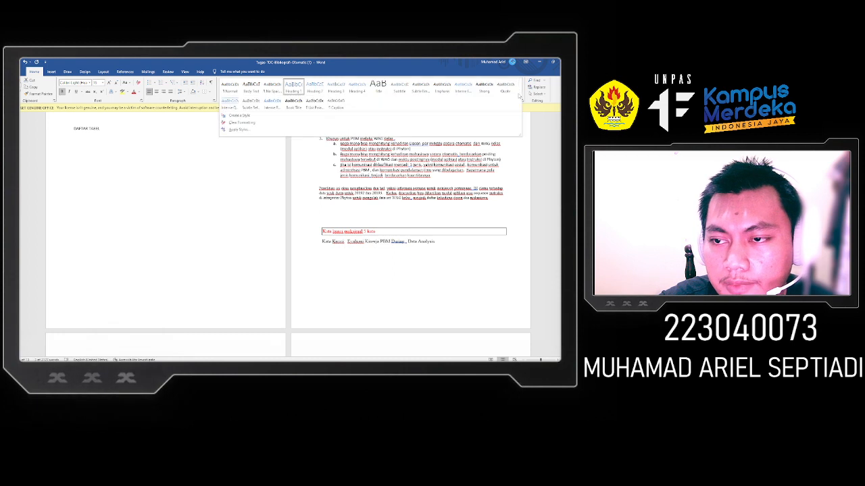
left_click(256, 116)
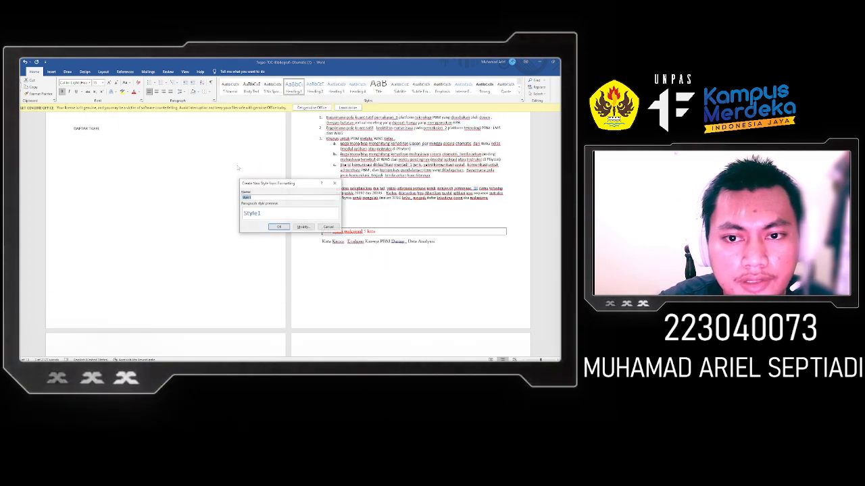
left_click(261, 196)
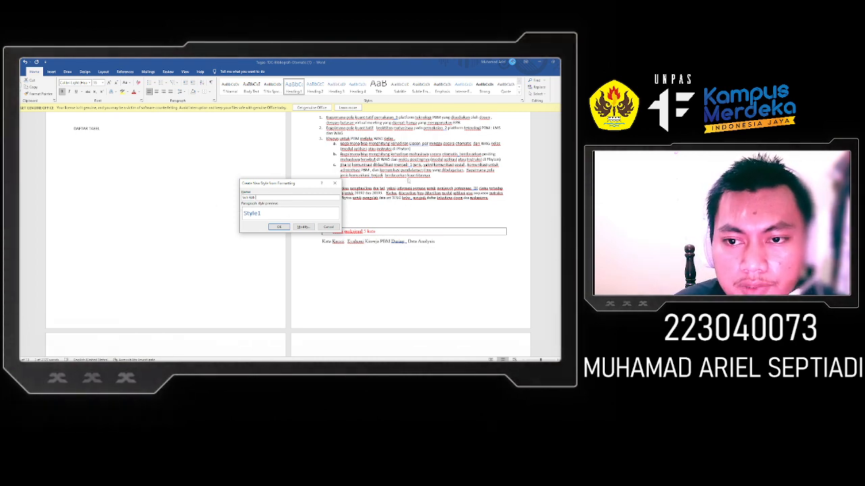
scroll(408, 179, "up", 8)
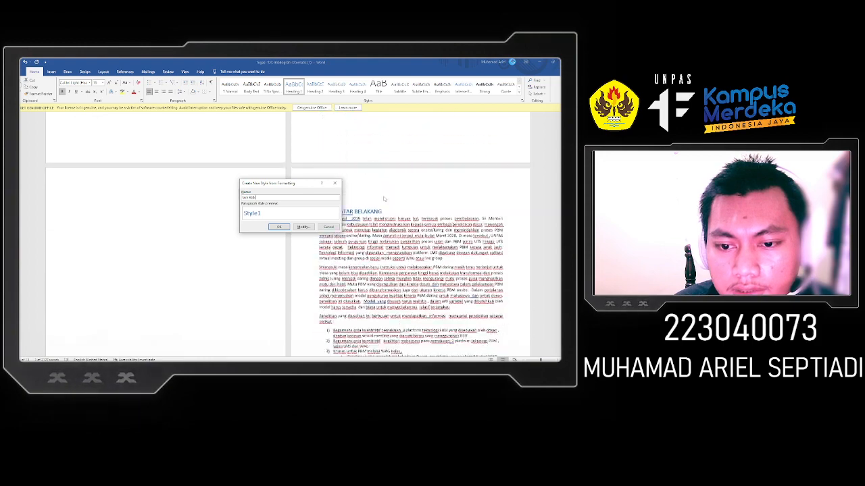
scroll(384, 199, "down", 10)
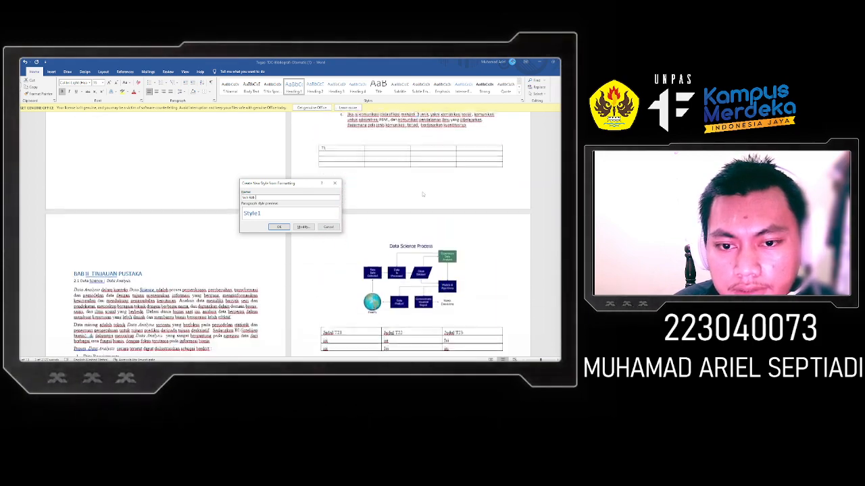
scroll(422, 194, "up", 5)
scroll(417, 202, "down", 3)
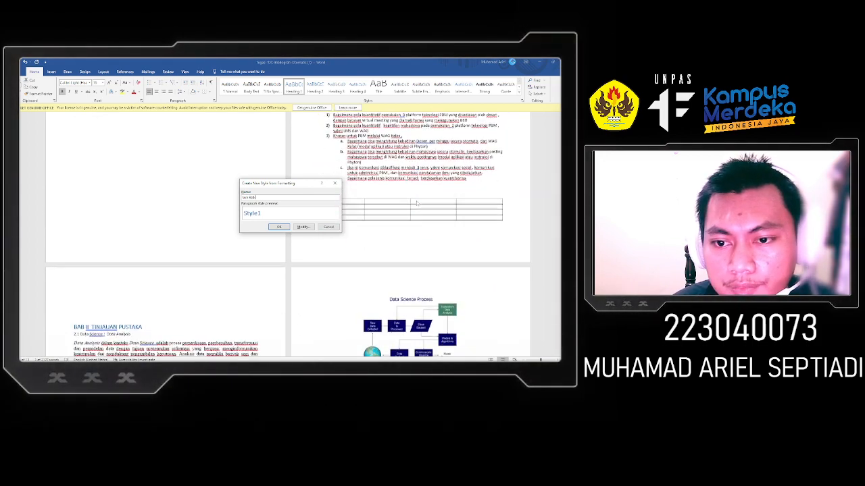
scroll(417, 203, "up", 2)
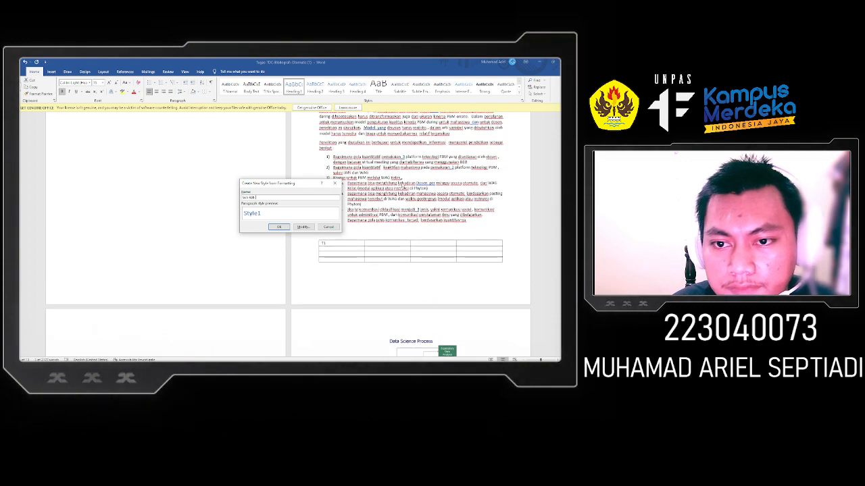
scroll(404, 188, "down", 10)
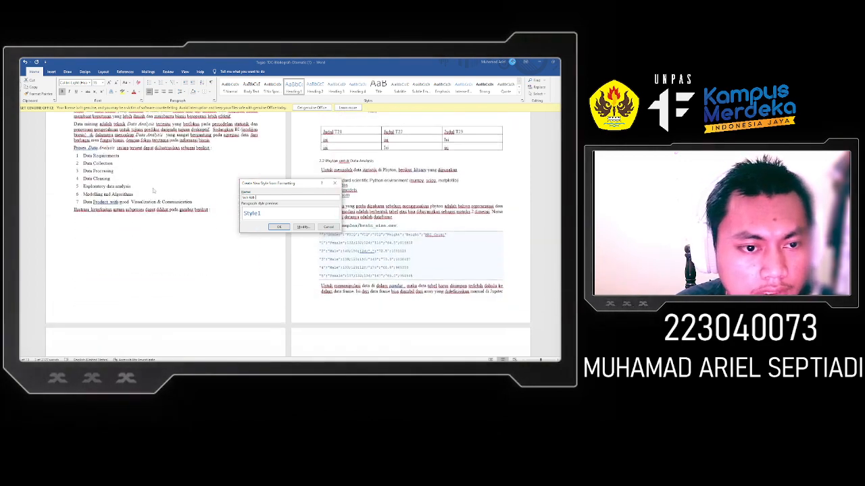
scroll(153, 191, "up", 4)
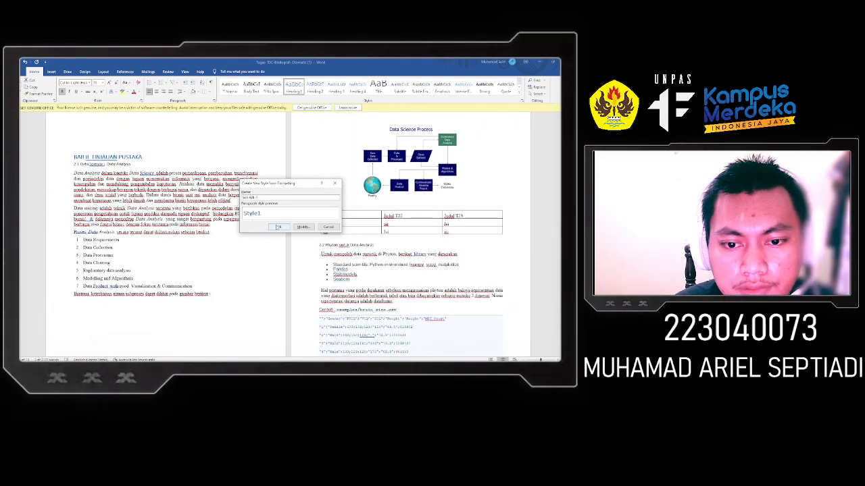
left_click(277, 227)
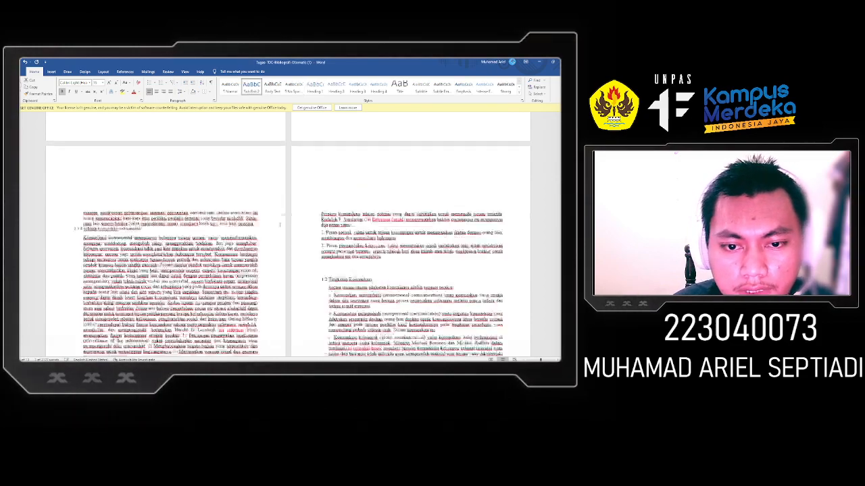
- Look through the document's sub-chapter headings, the BAB II and BAB 1 titles, and the front pages
scroll(287, 190, "up", 3)
scroll(287, 190, "down", 2)
scroll(286, 189, "down", 12)
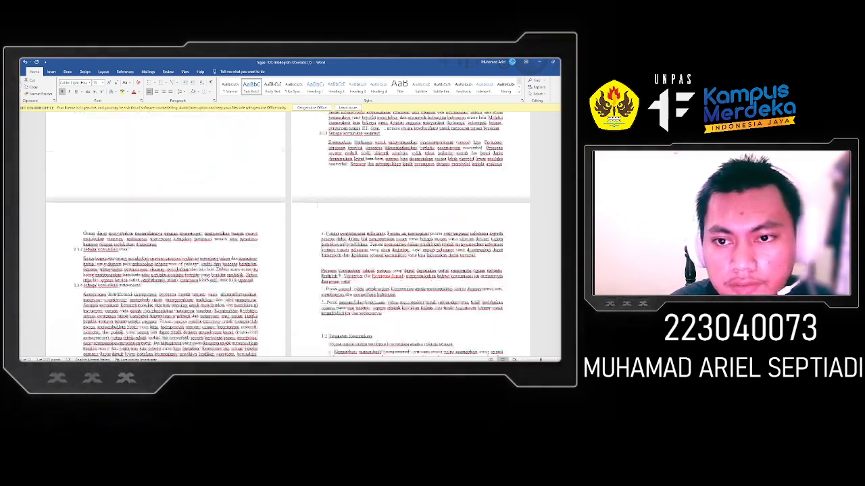
scroll(290, 181, "up", 15)
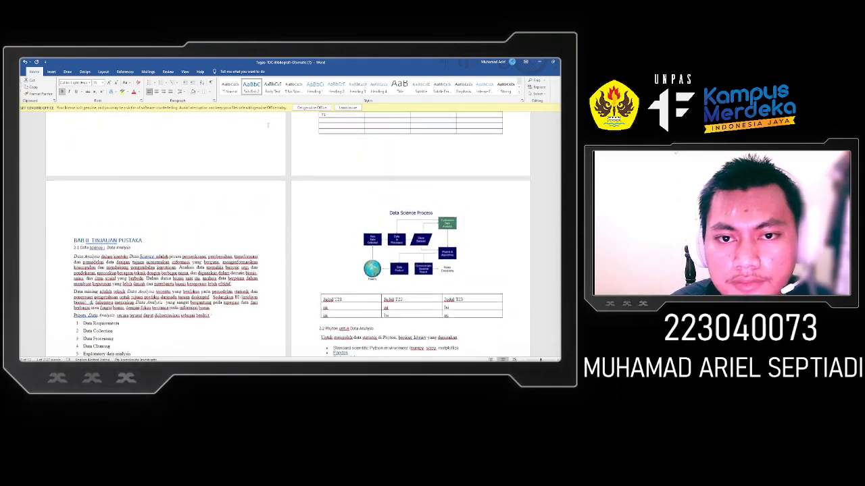
scroll(268, 135, "up", 5)
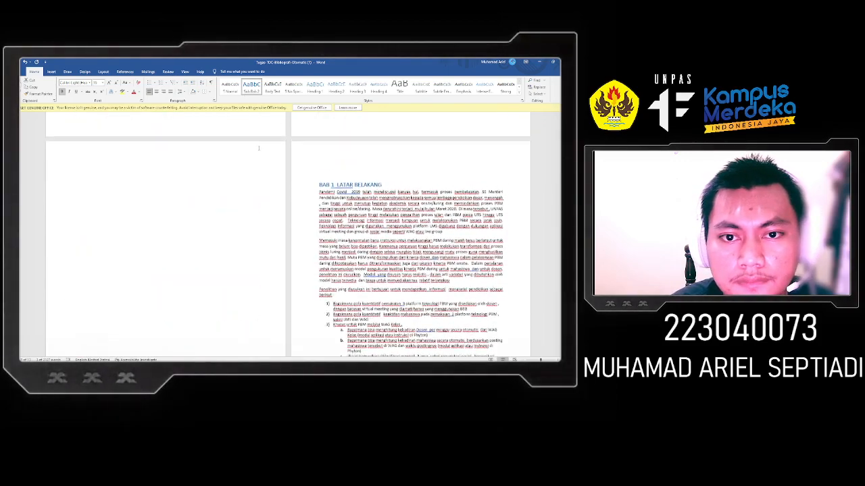
scroll(410, 233, "up", 2)
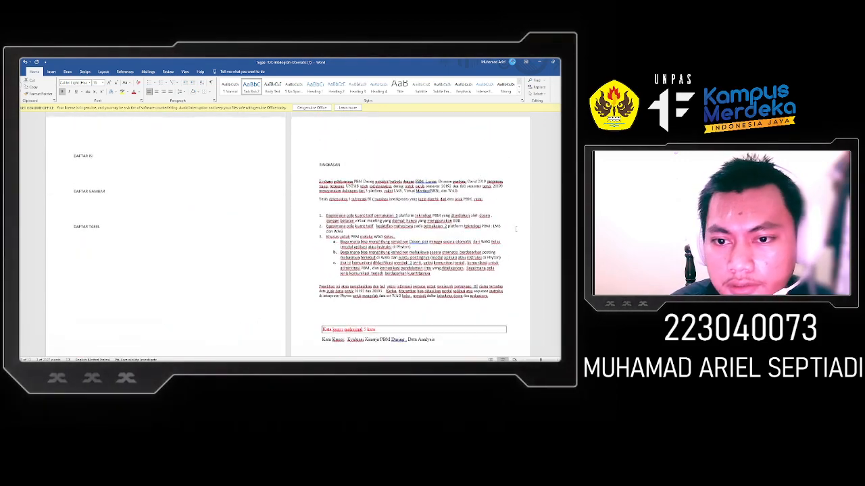
scroll(410, 233, "down", 6)
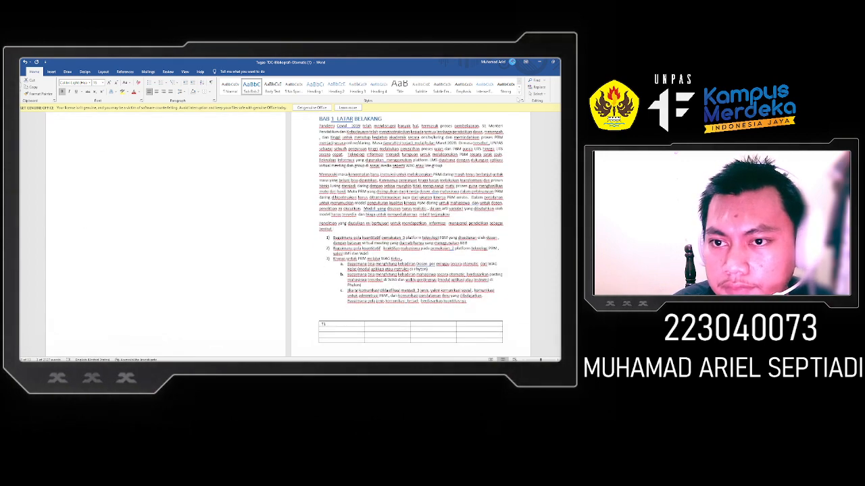
right_click(336, 86)
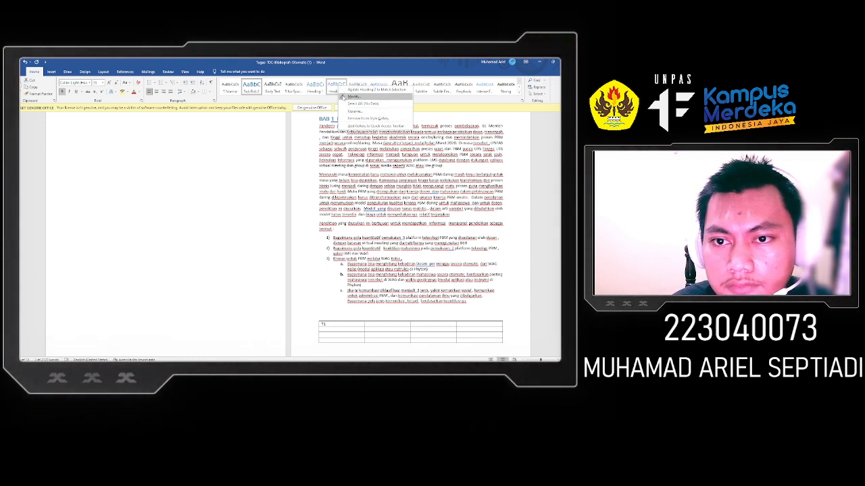
key("Escape")
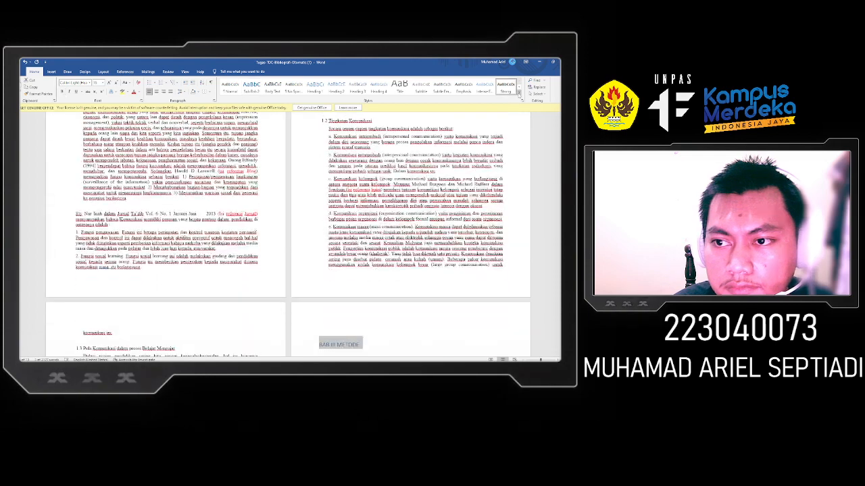
- Remove the "Sub Bab 2" style from the Style Gallery
left_click(240, 115)
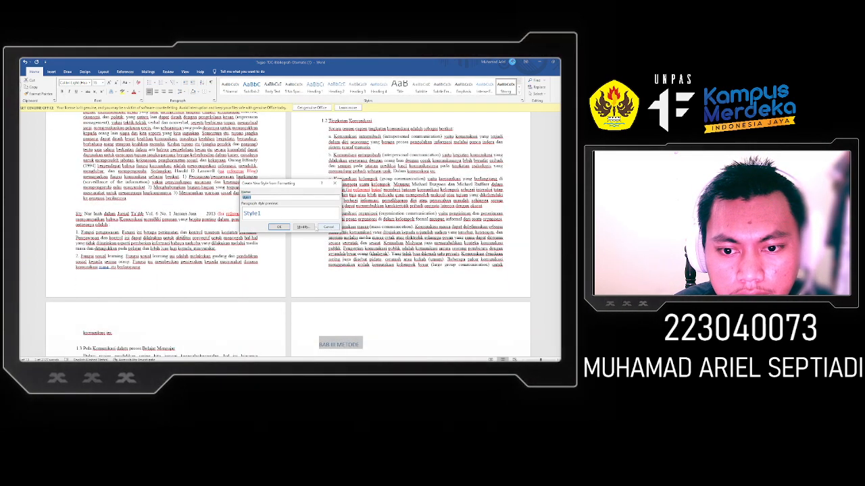
left_click(278, 227)
right_click(252, 86)
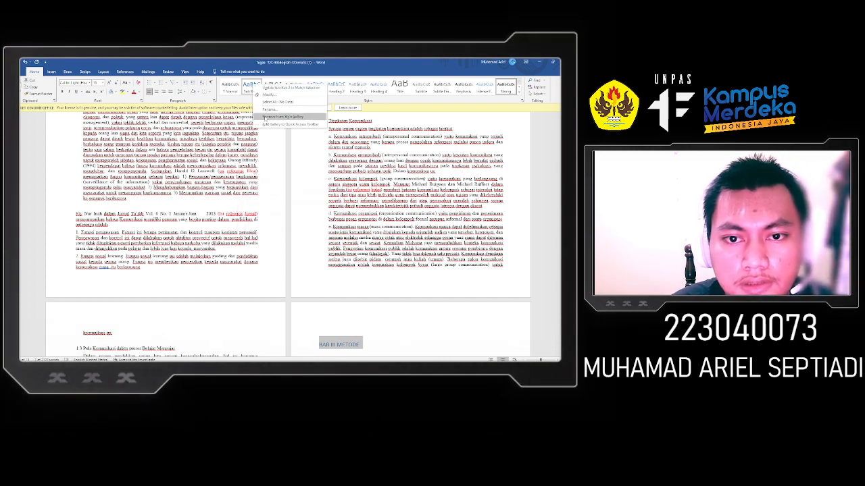
left_click(280, 116)
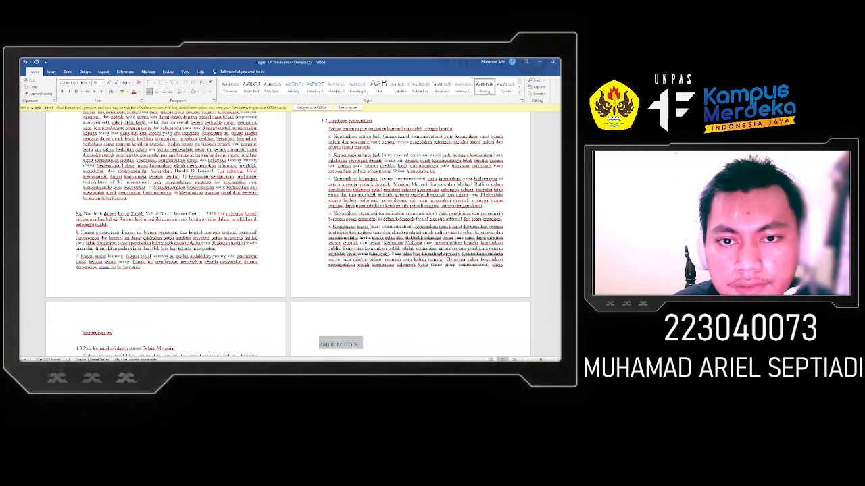
- Create a new style named "Sub Bab2" from the selected title "BAB III METODE"
left_click(519, 95)
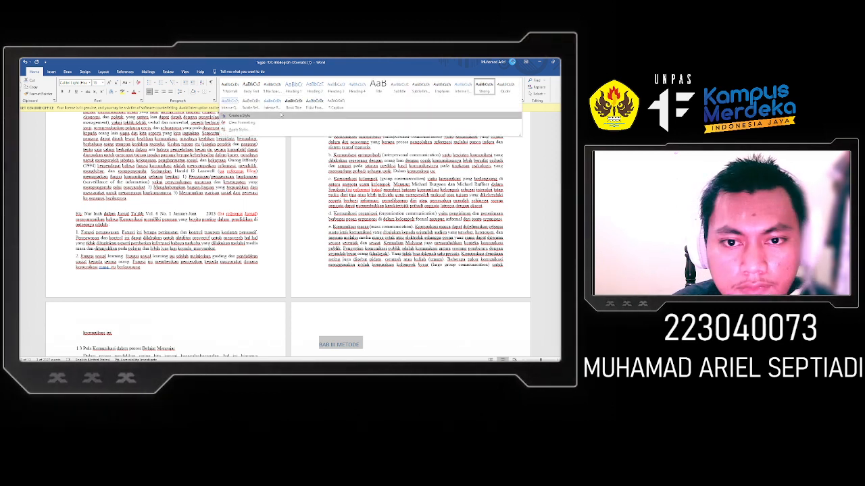
left_click(243, 116)
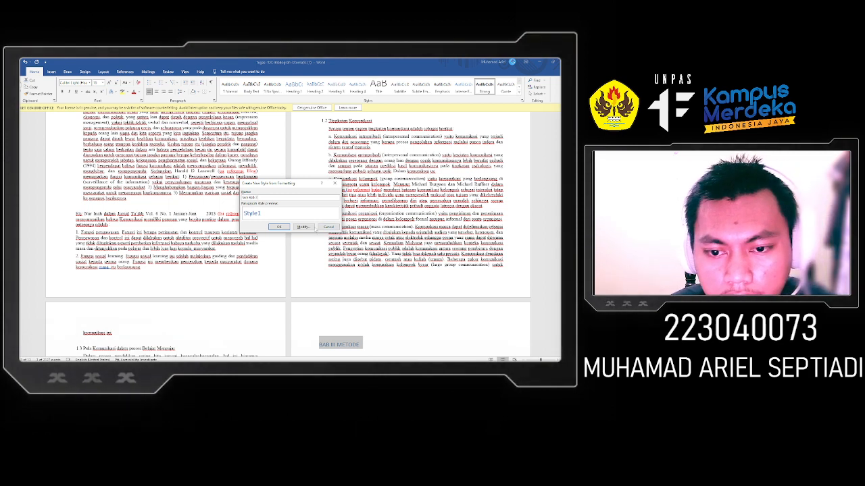
left_click(305, 227)
left_click(294, 230)
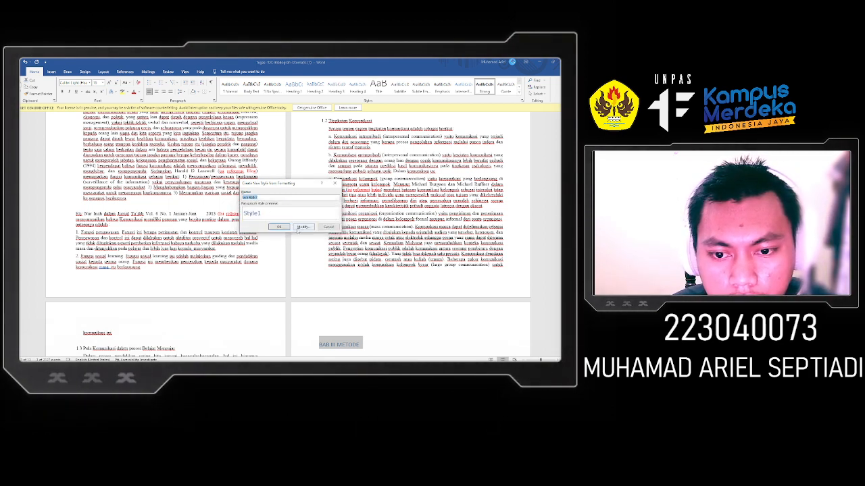
left_click(298, 228)
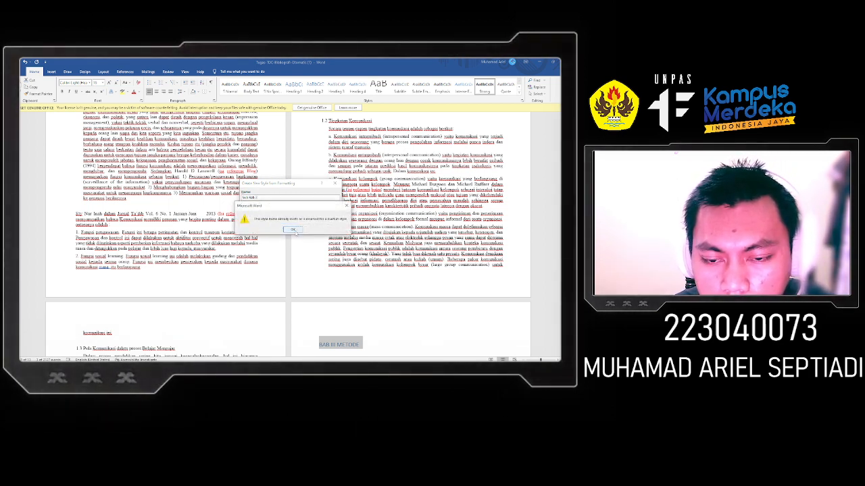
left_click(294, 230)
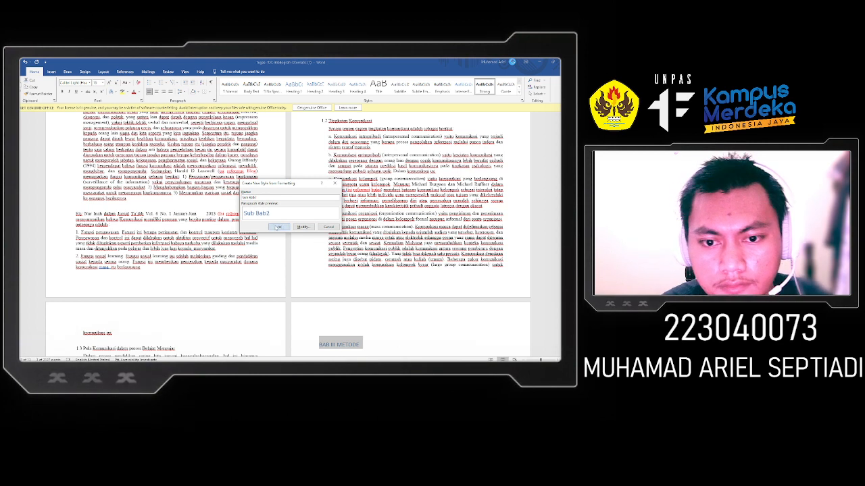
left_click(276, 227)
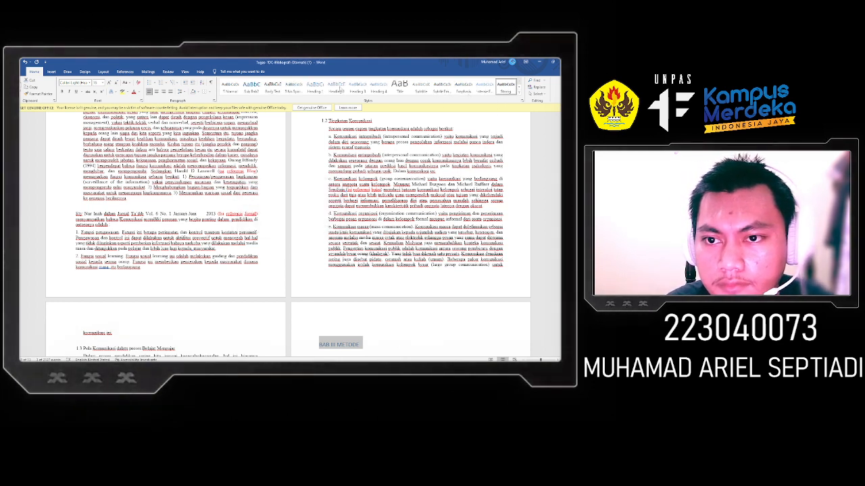
- Modify the "Sub Bab2" style: base it on Heading 2, set Heading 2 for the following paragraph, and make it bold
right_click(254, 89)
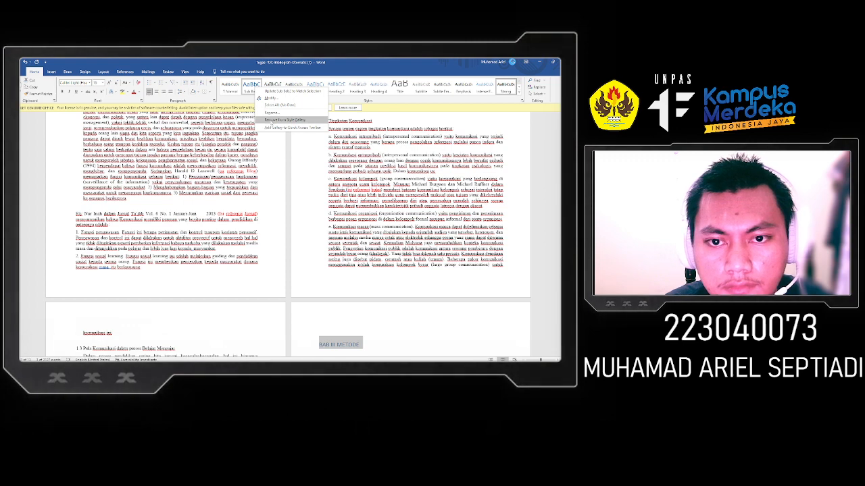
left_click(267, 98)
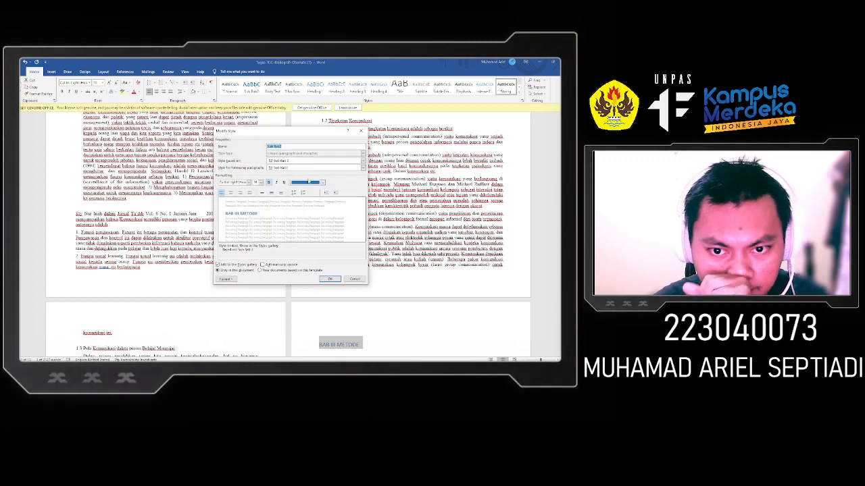
left_click(284, 161)
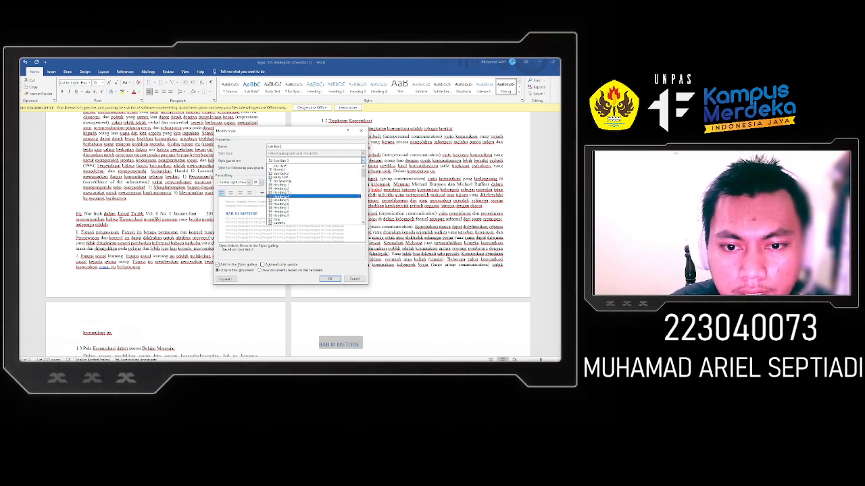
left_click(288, 189)
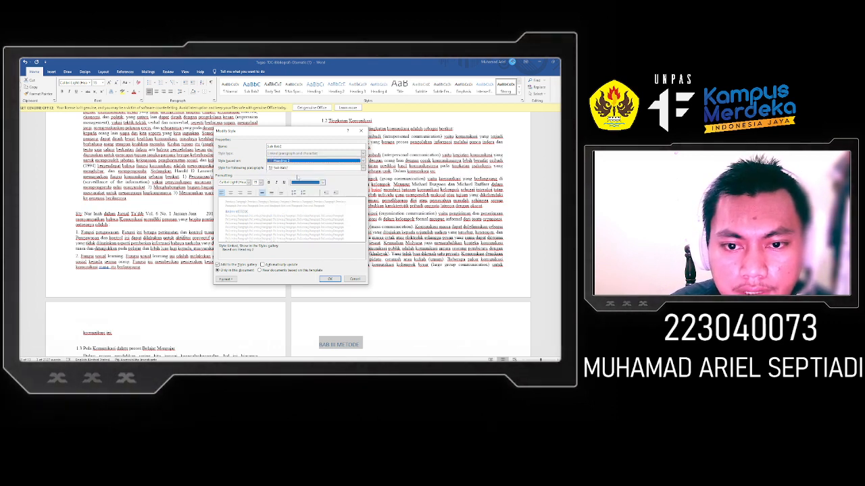
left_click(295, 168)
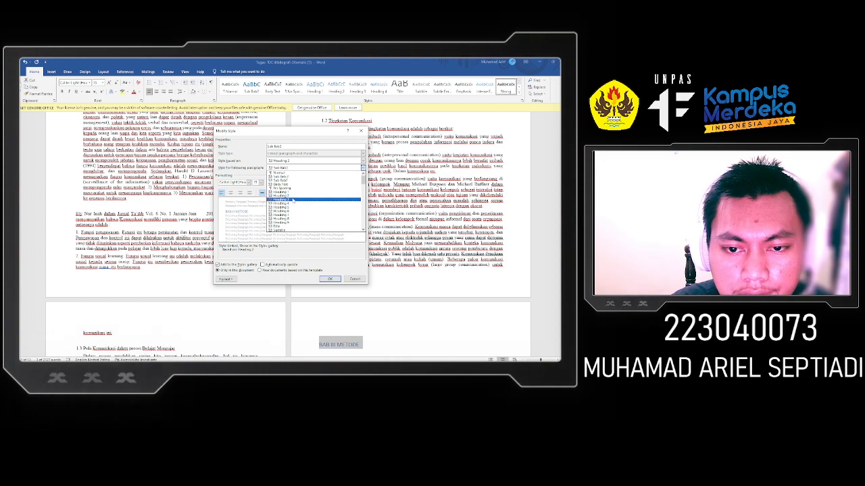
left_click(293, 196)
left_click(268, 183)
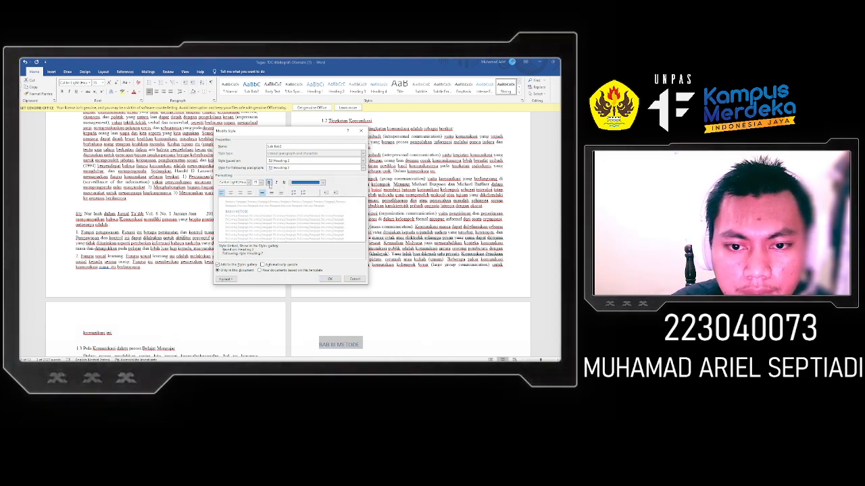
left_click(326, 279)
scroll(318, 264, "down", 20)
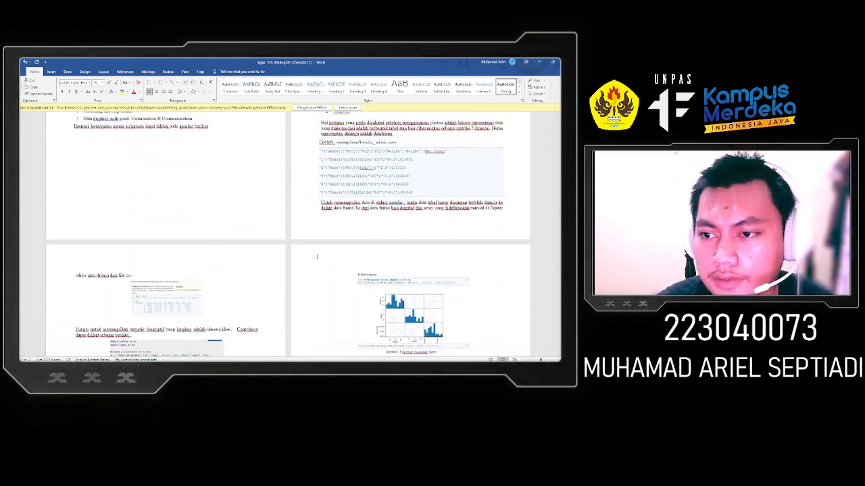
scroll(316, 257, "up", 20)
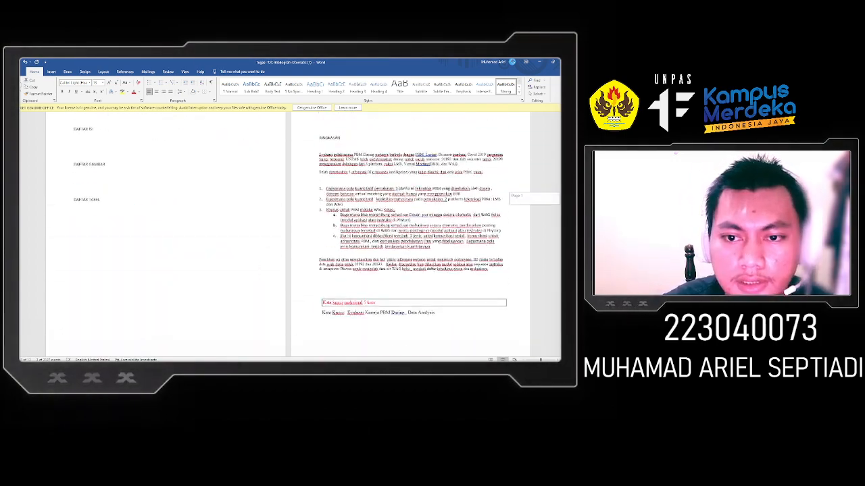
- Apply the "Sub Bab2" style to the heading "2.1 Data Science : Data Analysis" under BAB II
scroll(411, 237, "down", 6)
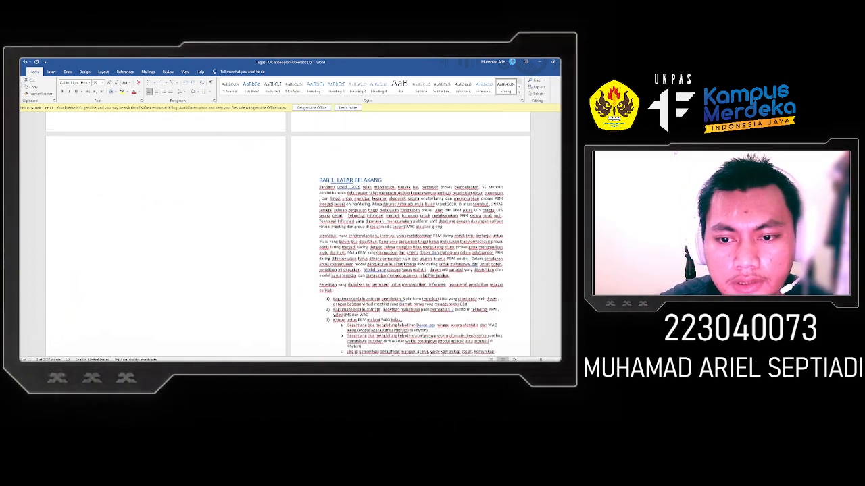
scroll(383, 234, "down", 3)
scroll(411, 236, "down", 10)
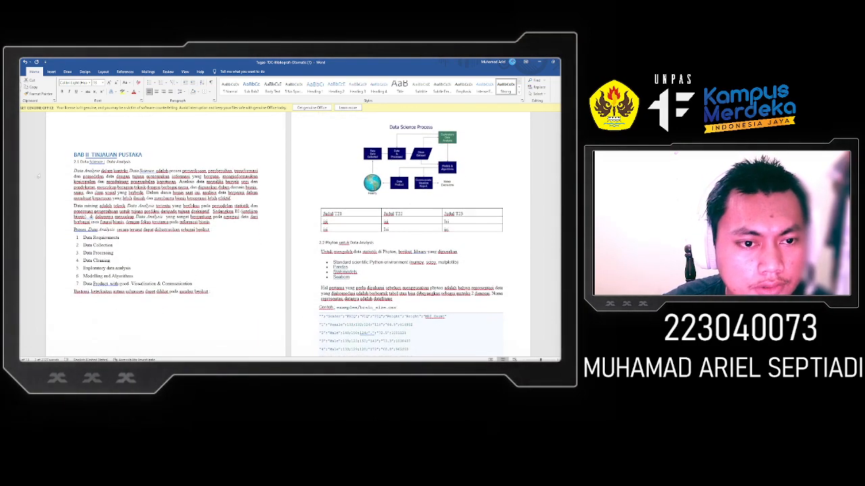
left_click_drag(74, 163, 131, 162)
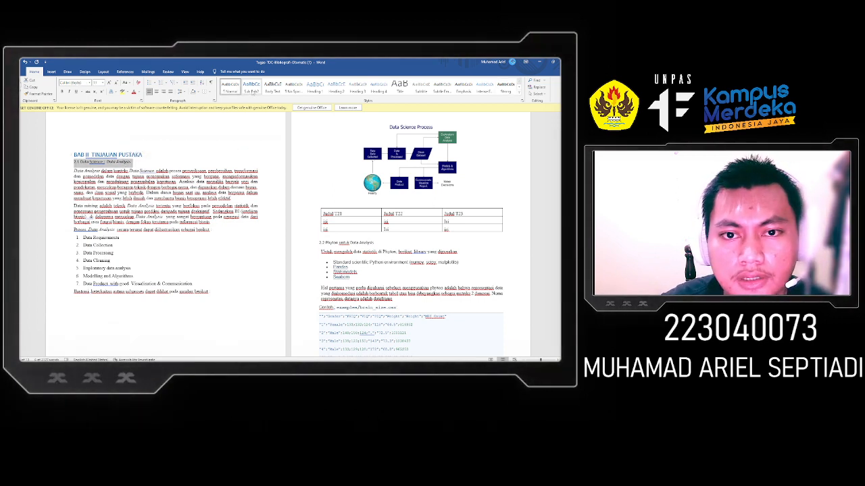
left_click(254, 94)
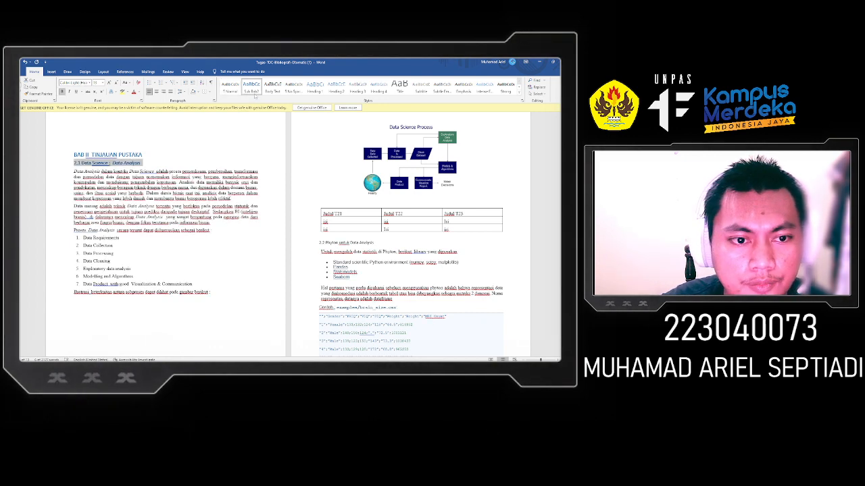
right_click(255, 95)
left_click(263, 104)
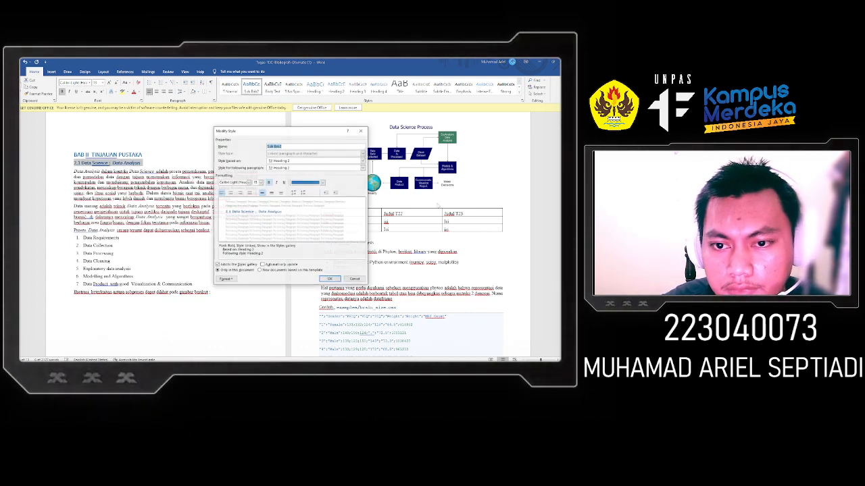
left_click(361, 131)
- Apply the "Sub Bab2" style to the heading "2.2 Phyton untuk Data Analysis"
scroll(391, 206, "up", 3)
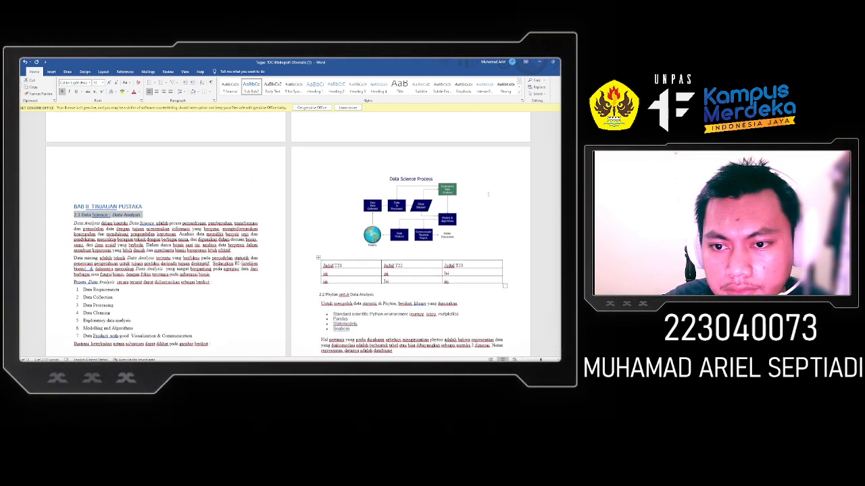
scroll(391, 206, "down", 2)
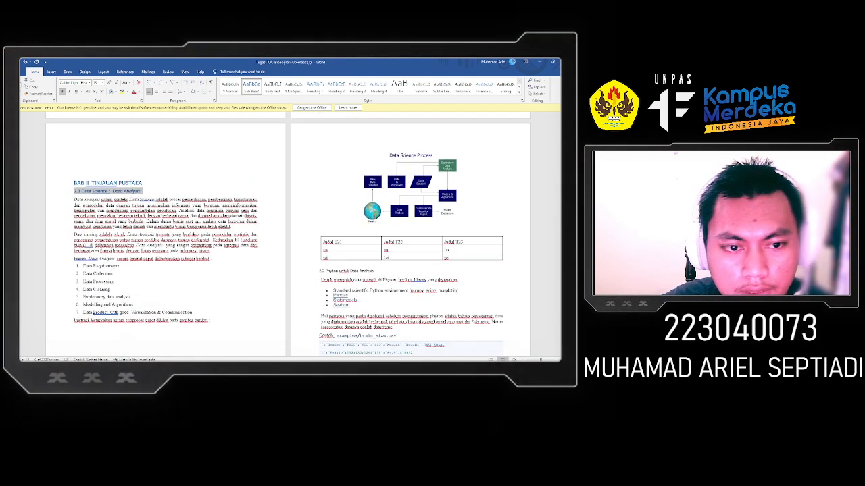
scroll(304, 258, "down", 3)
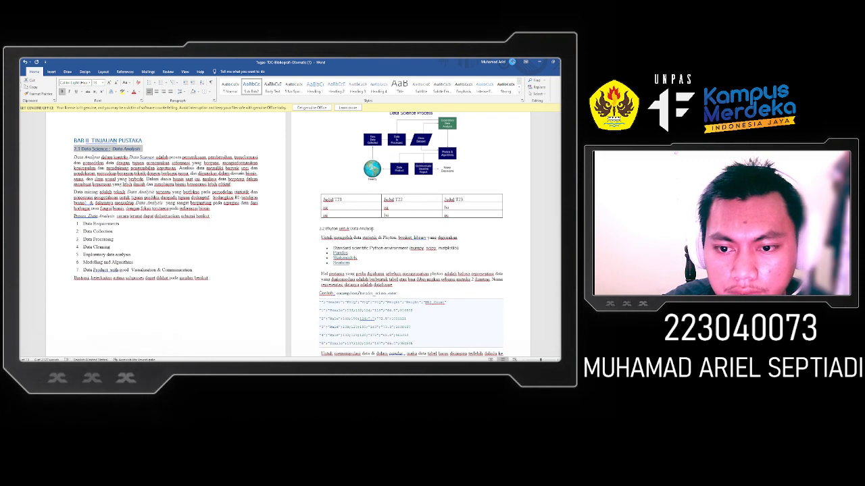
left_click_drag(374, 229, 319, 229)
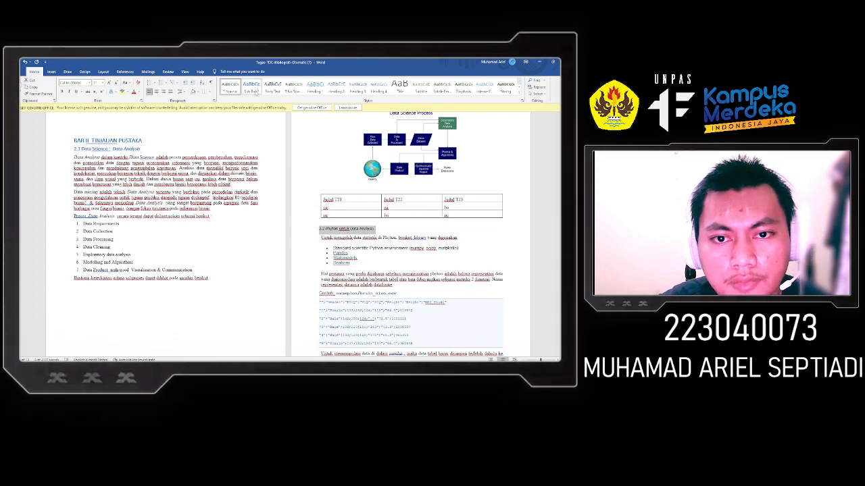
left_click(251, 91)
- Apply the "Sub Bab2" style to the heading "2.3 Peran Komunikasi dalam Proses Belajar Mengajar"
scroll(338, 229, "down", 7)
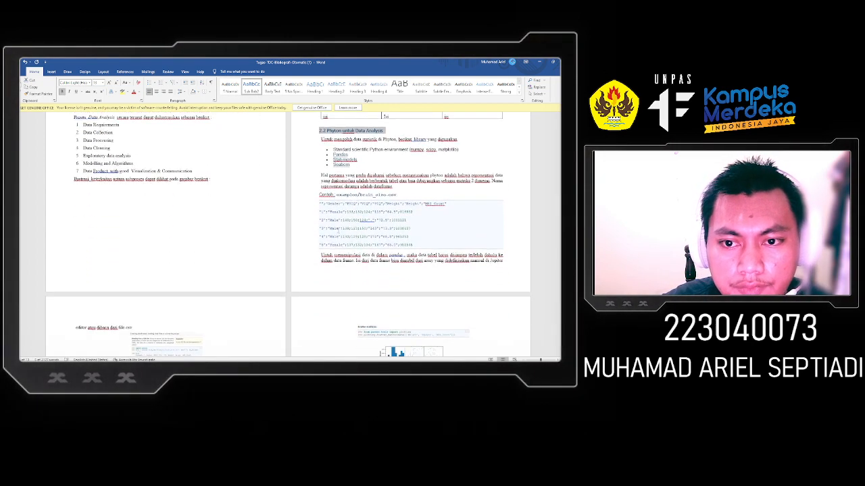
scroll(373, 213, "down", 5)
scroll(373, 213, "up", 5)
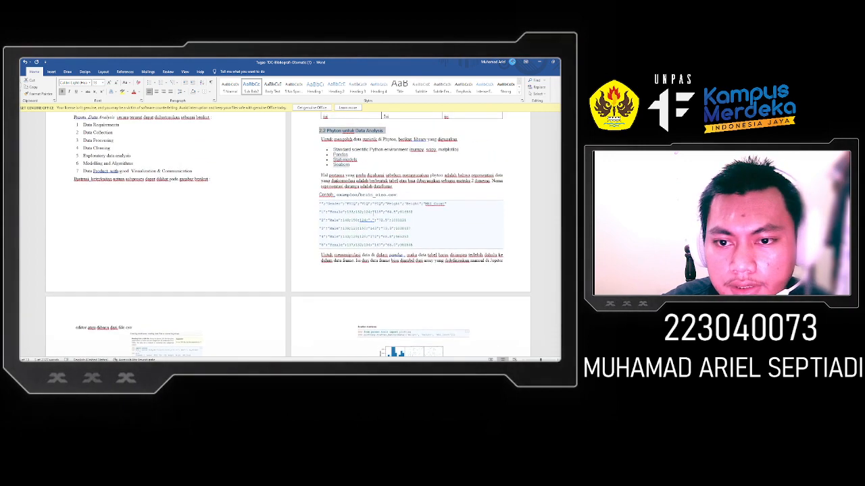
scroll(371, 213, "down", 12)
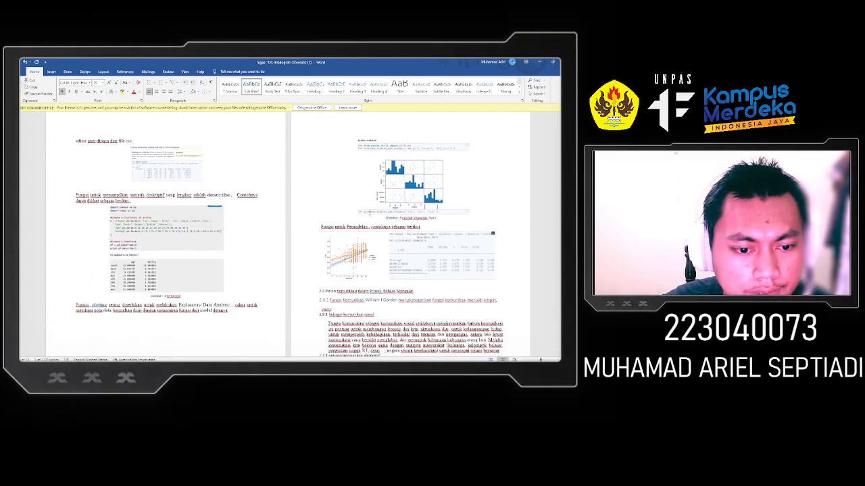
scroll(371, 213, "down", 1)
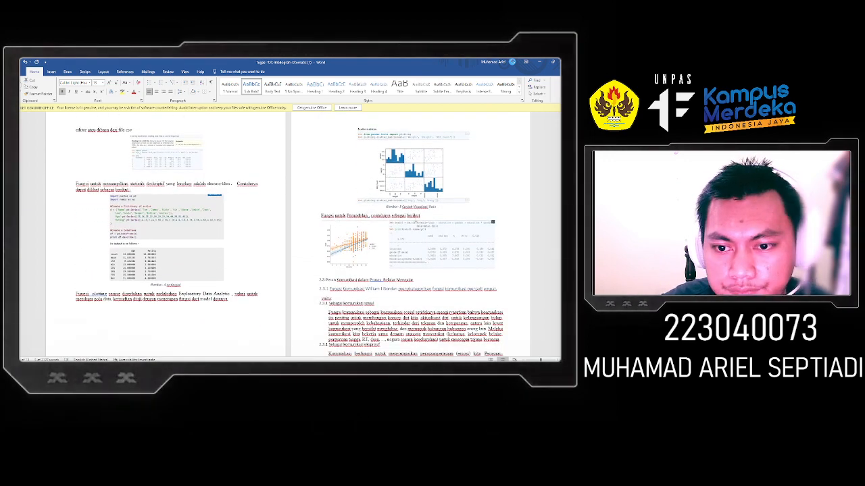
scroll(342, 223, "down", 5)
left_click_drag(416, 210, 319, 210)
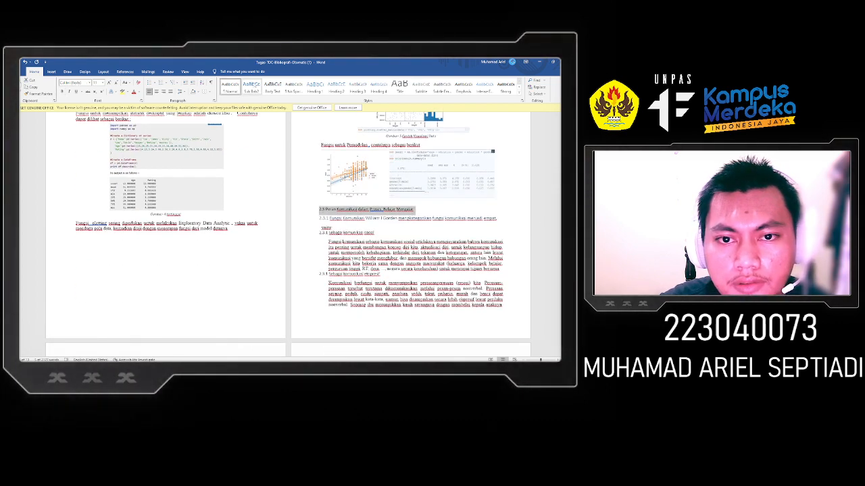
left_click(252, 87)
- Apply the "Sub Bab2" style to the two 2.3.1 headings, "Sebagai komunikasi sosial" and "Sebagai komunikasi ekspresif"
left_click_drag(377, 231, 319, 231)
left_click(251, 87)
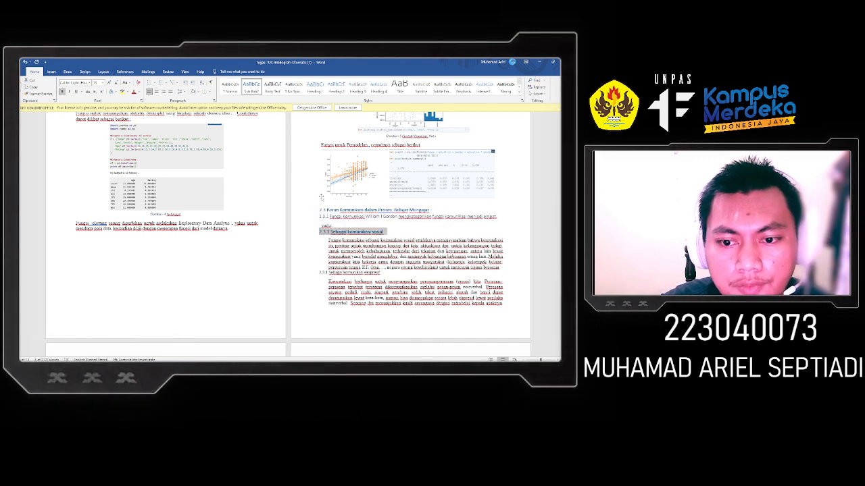
scroll(379, 243, "down", 2)
left_click_drag(383, 230, 327, 231)
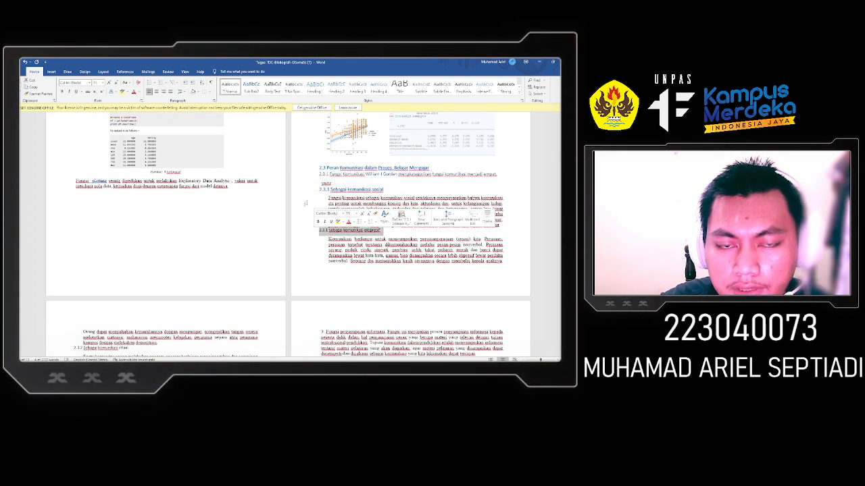
left_click(251, 87)
- Apply the "Sub Bab2" style to the headings "2.3.2 Sebagai komunikasi ritual" and "2.3.4 Sebagai komunikasi instrumental"
scroll(378, 243, "down", 5)
scroll(287, 244, "down", 1)
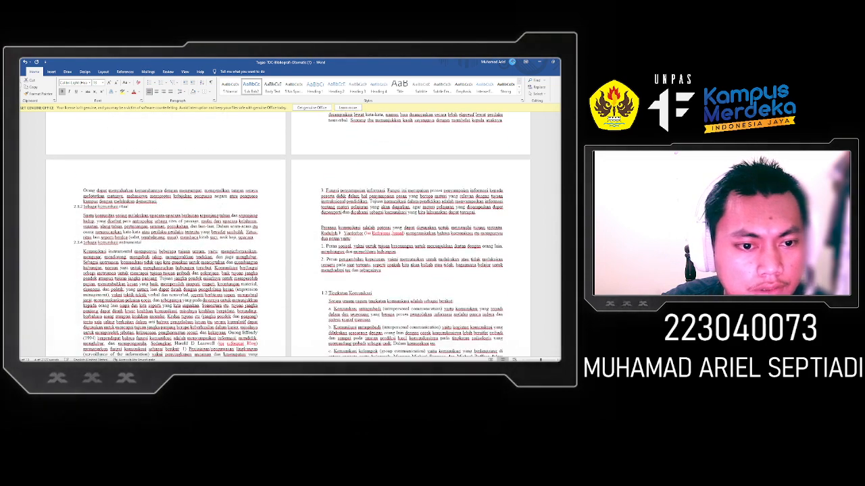
left_click_drag(131, 207, 74, 206)
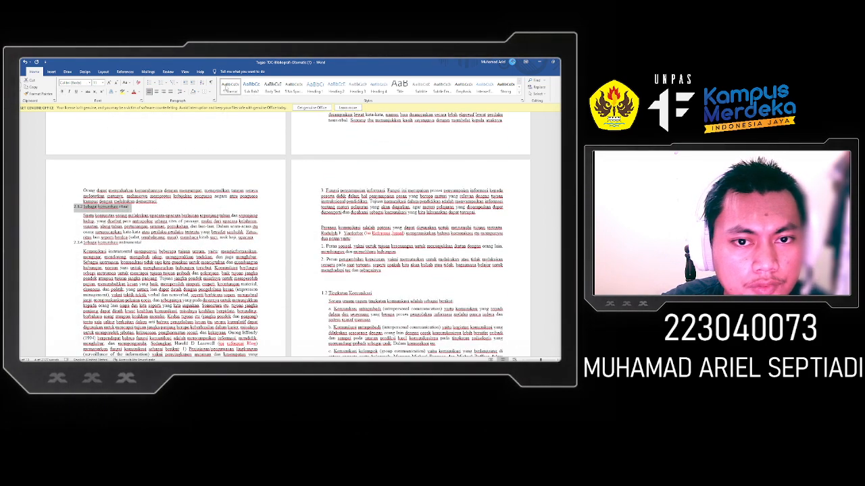
left_click(251, 88)
scroll(203, 203, "down", 2)
left_click_drag(143, 201, 73, 202)
left_click(251, 88)
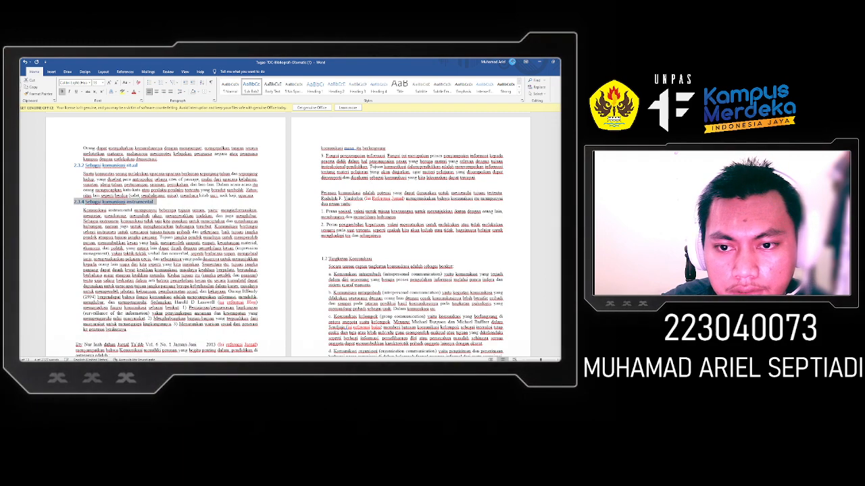
- Apply the "Sub Bab2" style to the numbered headings "Tingkatan Komunikasi" and "Pola Komunikasi dalam proses Belajar"
scroll(303, 203, "down", 3)
left_click_drag(374, 202, 302, 200)
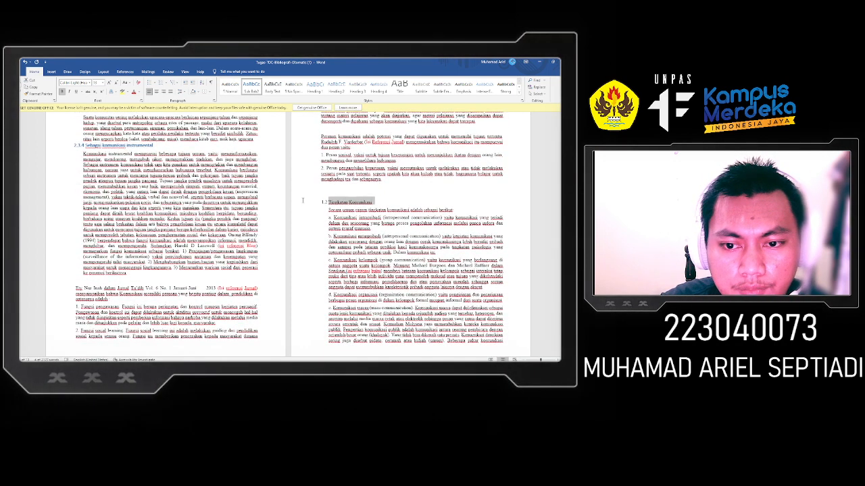
left_click(251, 88)
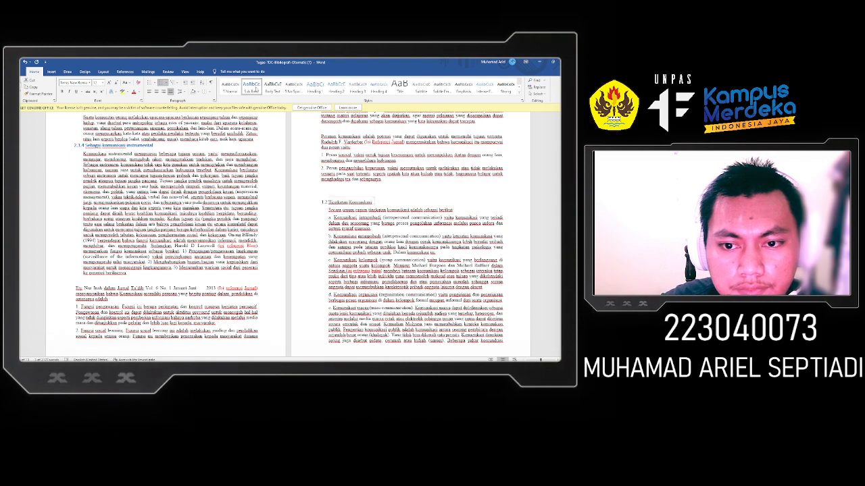
scroll(290, 237, "down", 8)
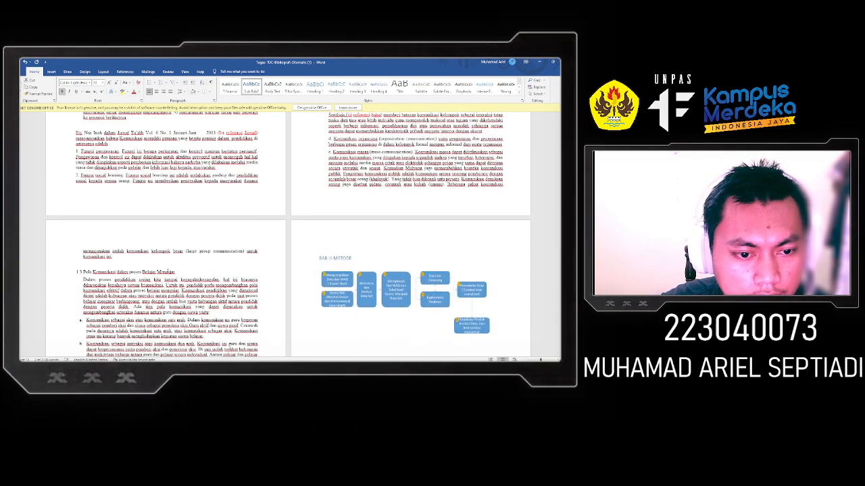
left_click_drag(173, 273, 84, 272)
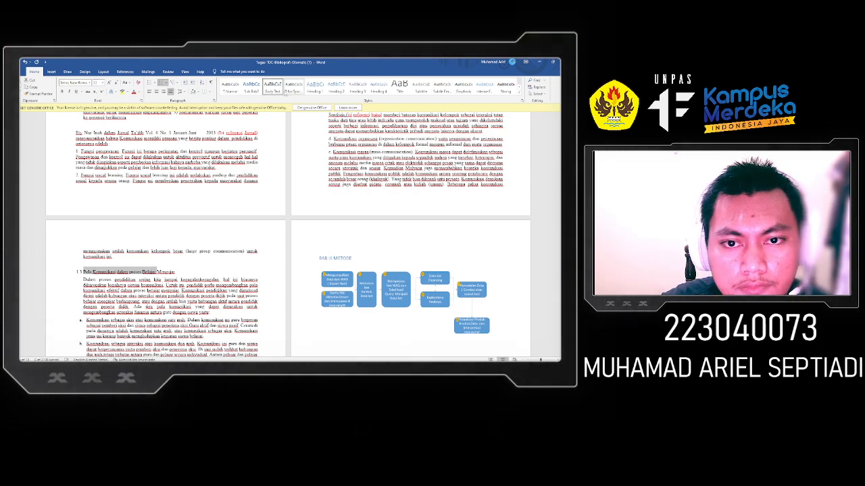
left_click(252, 87)
- Apply the Heading 1 style to the "DAFTAR ISI" title on the front page
scroll(348, 197, "down", 5)
scroll(348, 197, "up", 15)
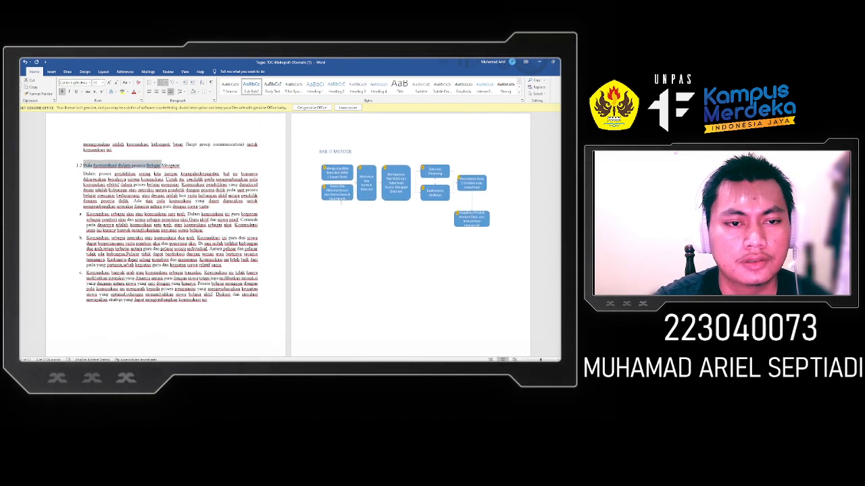
scroll(305, 210, "up", 15)
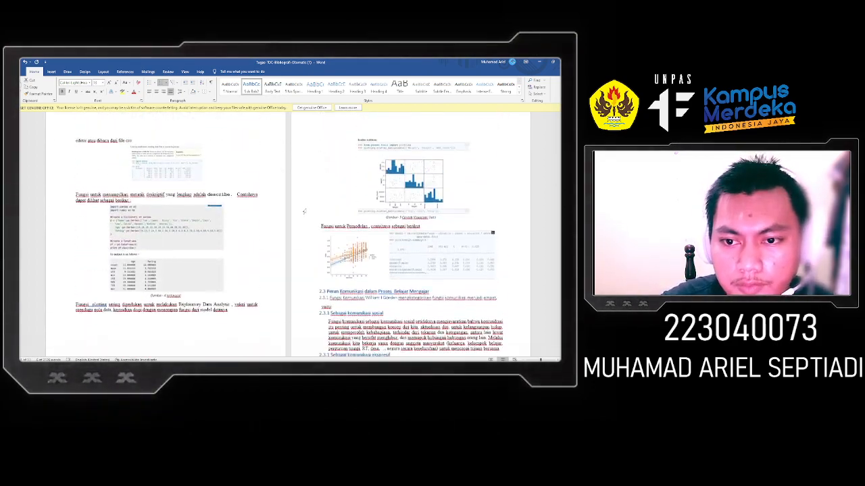
scroll(295, 215, "up", 15)
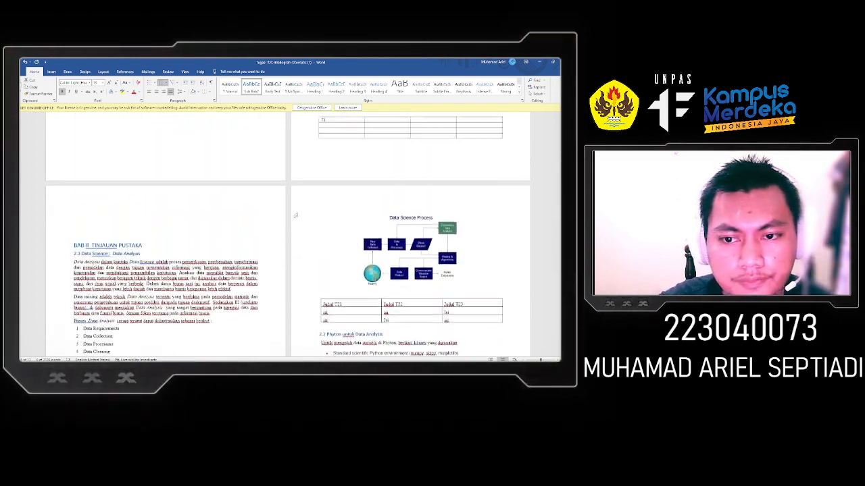
scroll(295, 215, "up", 5)
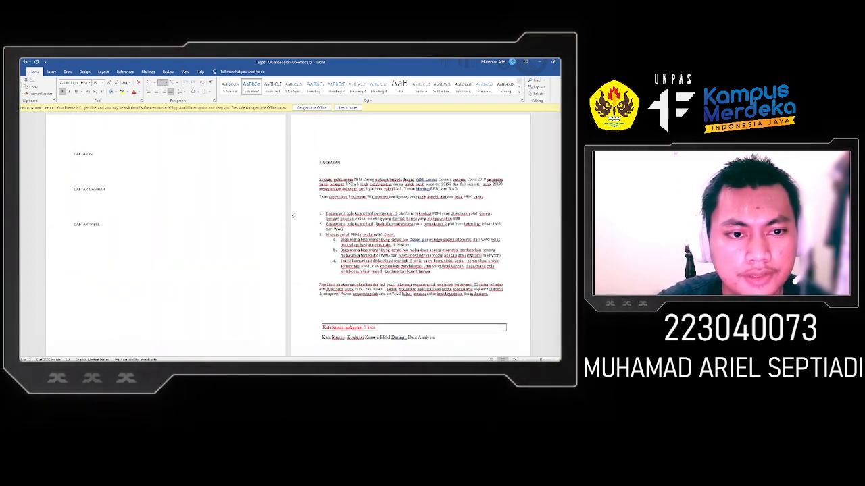
left_click(96, 164)
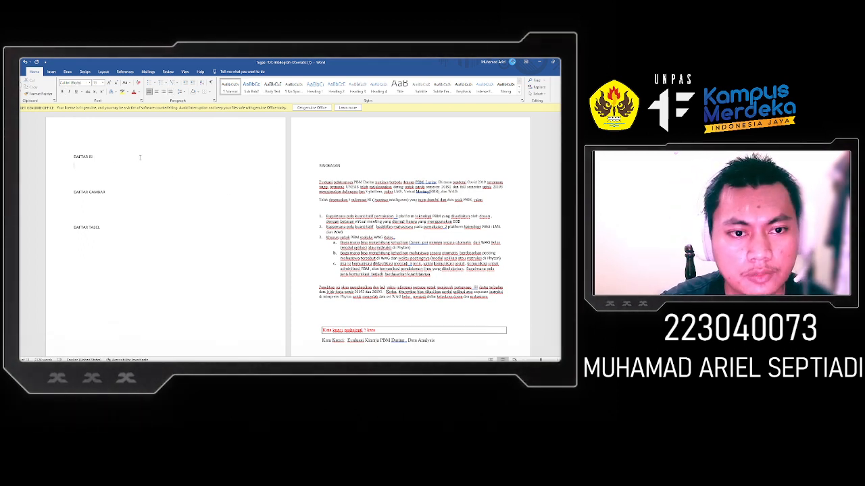
key("shift+Up")
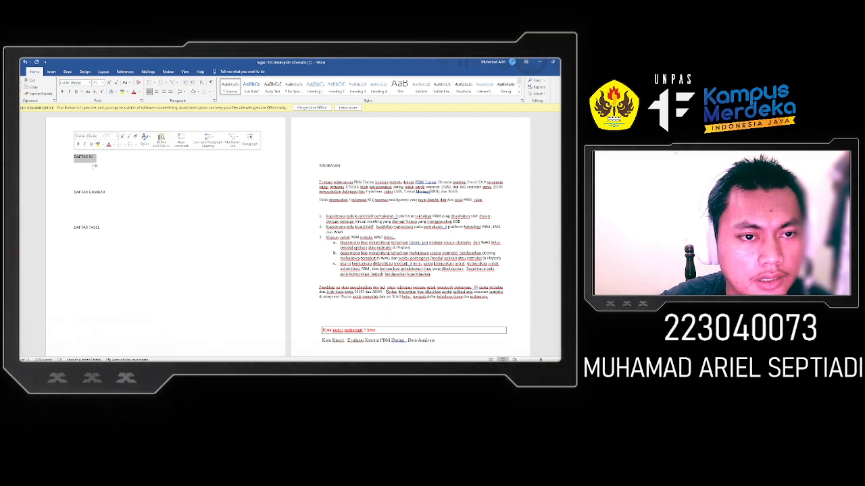
left_click(315, 89)
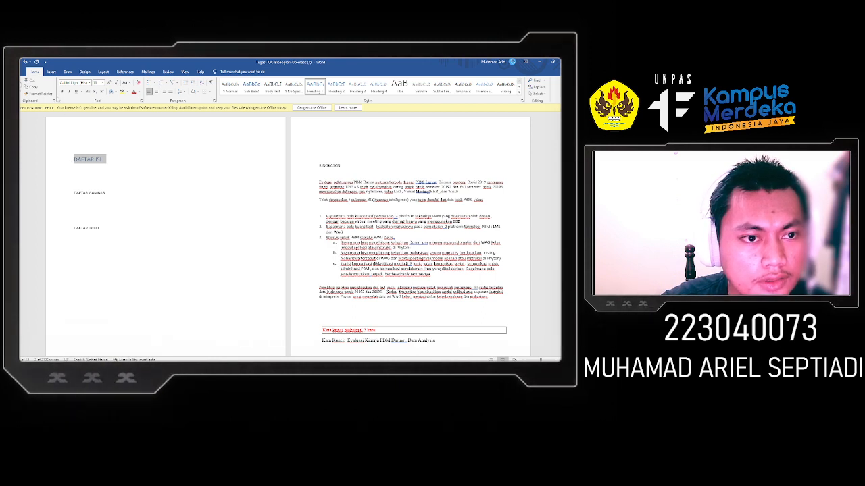
- Insert an Automatic Table 2 table of contents on the empty line below the "DAFTAR ISI" title
left_click(98, 167)
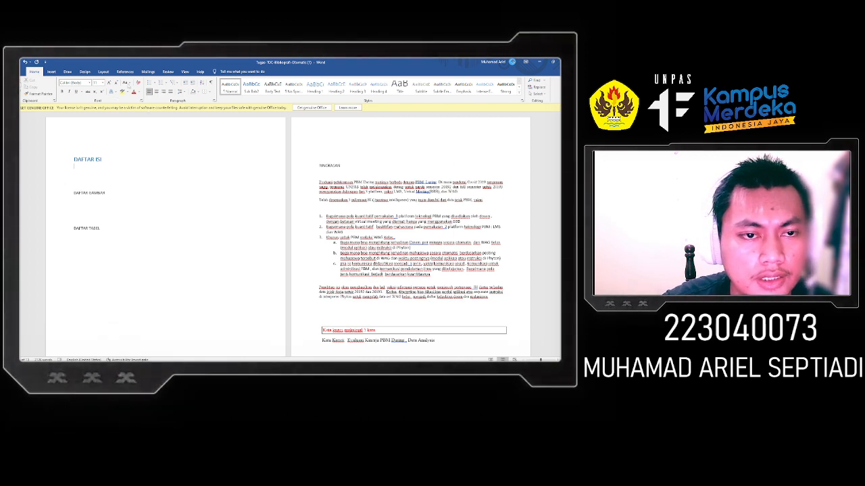
left_click(128, 72)
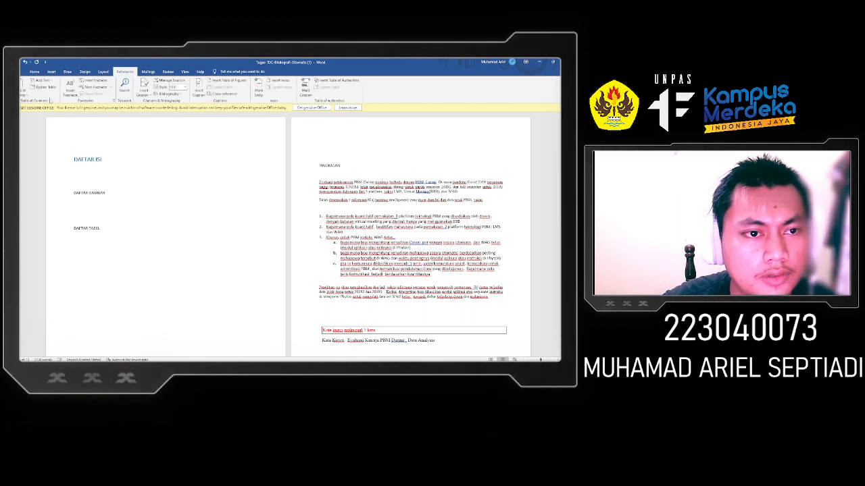
left_click(25, 88)
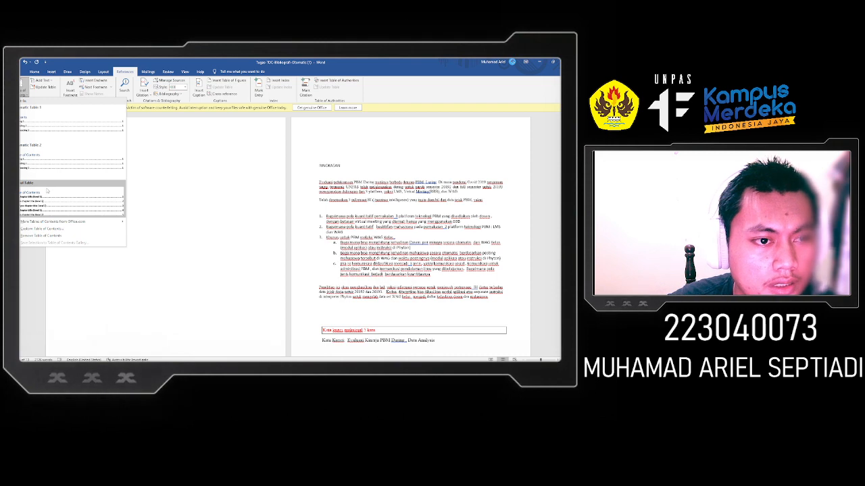
left_click(68, 169)
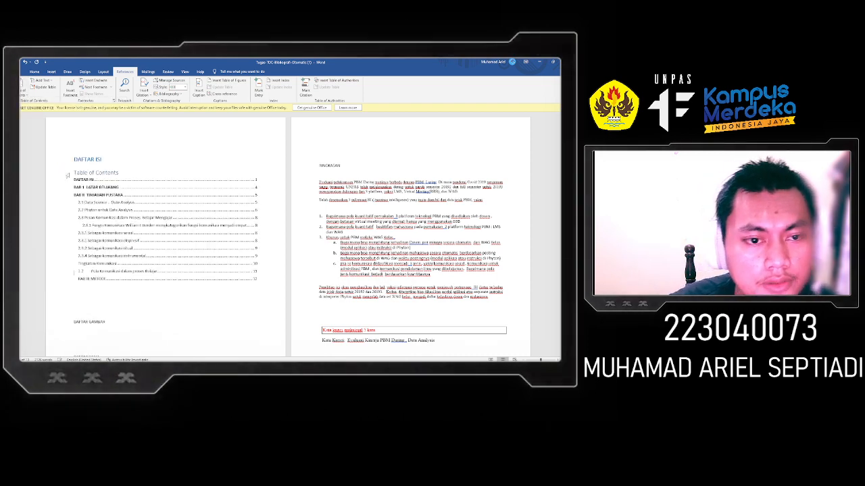
scroll(68, 175, "down", 2)
left_click(41, 183)
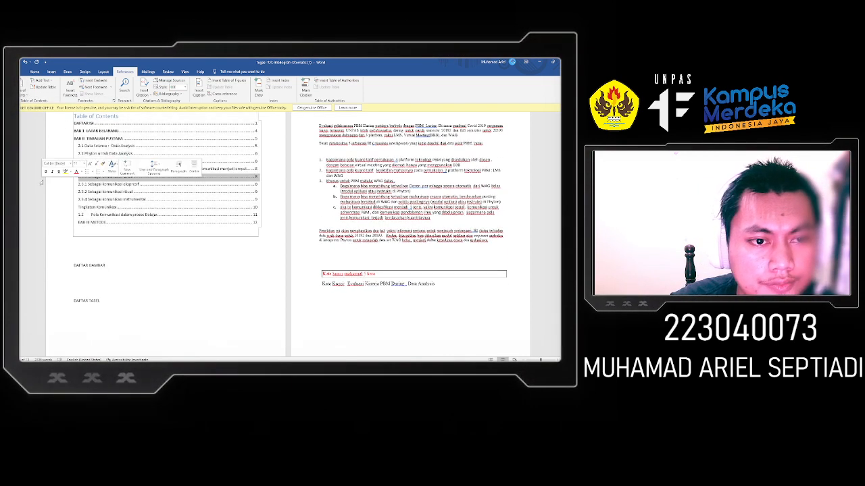
- Delete the extra blank line between the table of contents and "DAFTAR GAMBAR"
left_click(177, 246)
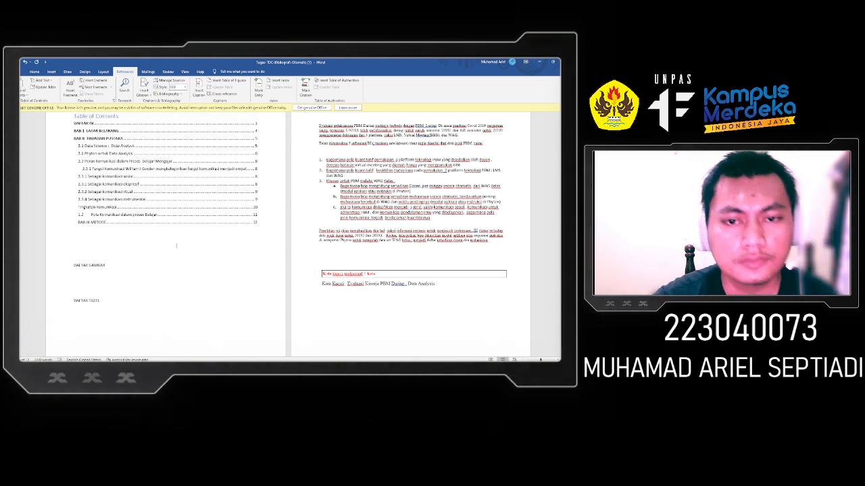
scroll(176, 245, "up", 2)
scroll(163, 256, "down", 2)
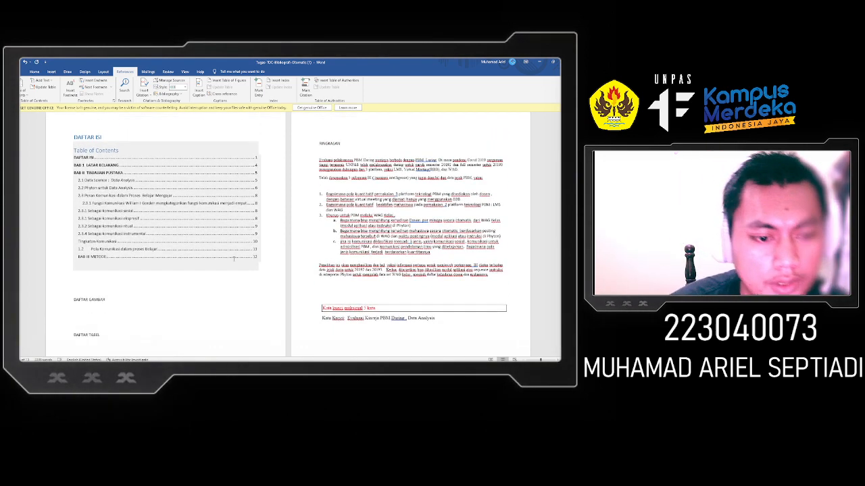
left_click(113, 251)
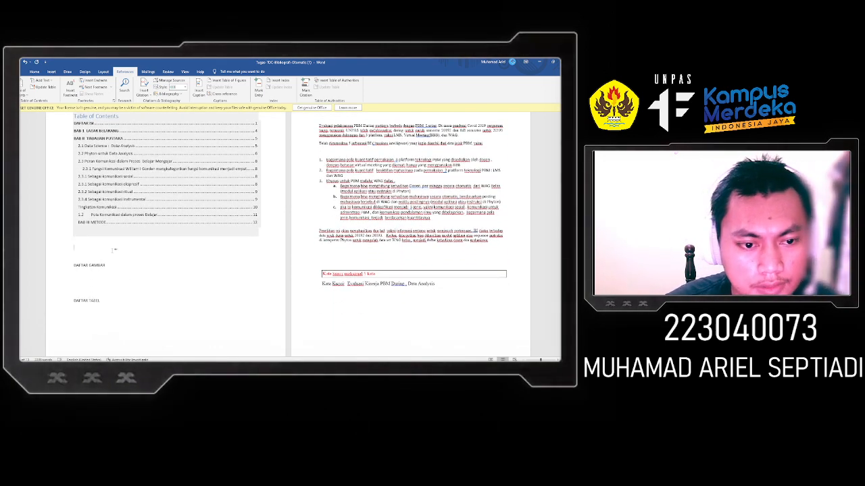
key("BackSpace")
key("BackSpace")
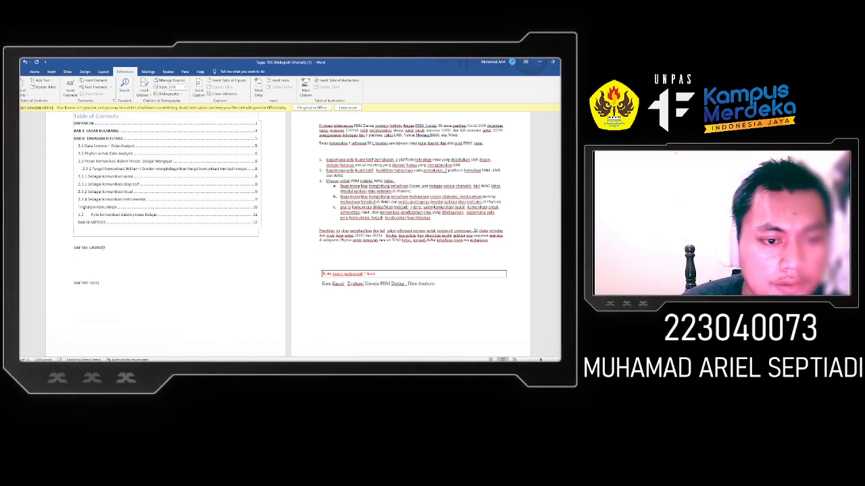
- Apply the Heading 1 style to the "DAFTAR GAMBAR" title and place the cursor on the empty line below it
scroll(116, 260, "up", 1)
left_click_drag(106, 276, 73, 276)
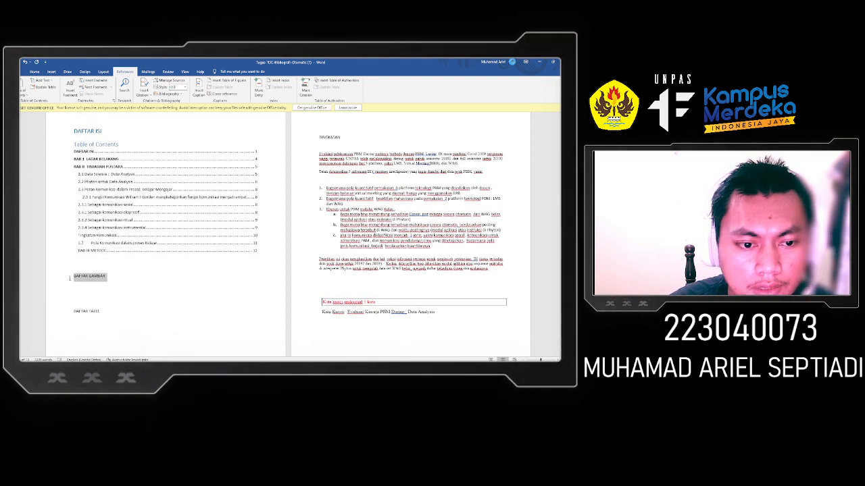
left_click(52, 72)
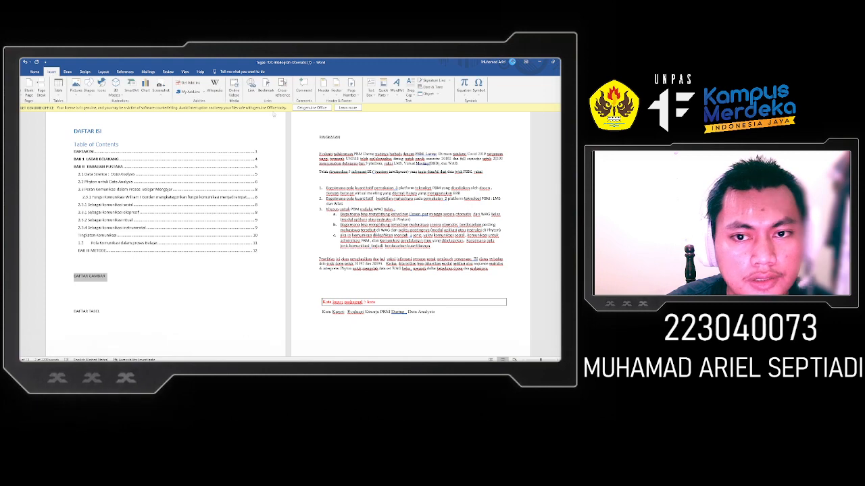
left_click(35, 72)
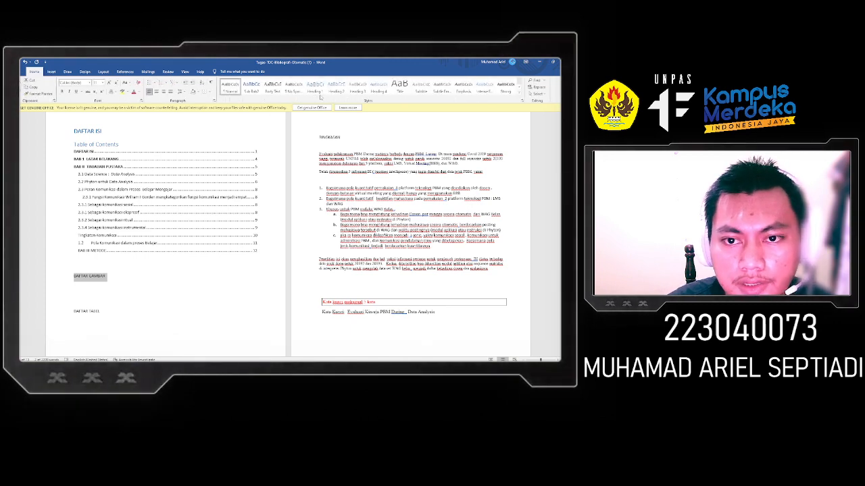
left_click(315, 87)
left_click(207, 274)
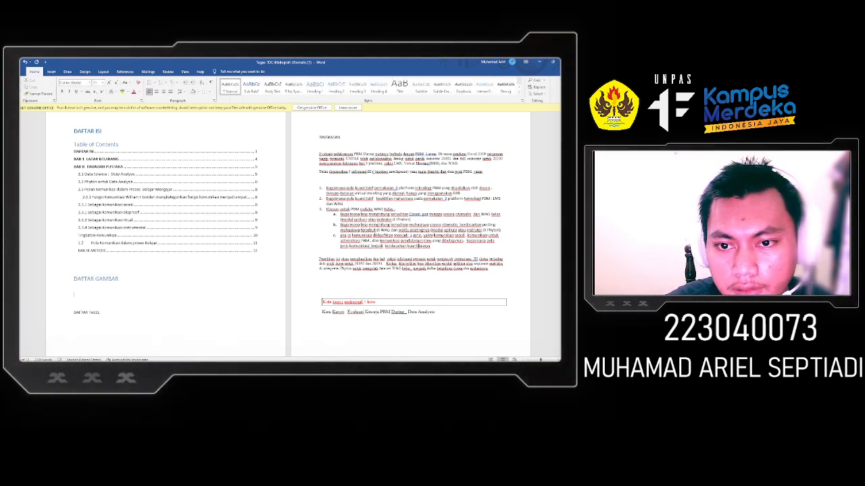
- Select the Data Science Process diagram in BAB II and open the caption settings for it
scroll(207, 274, "up", 1)
scroll(207, 274, "down", 3)
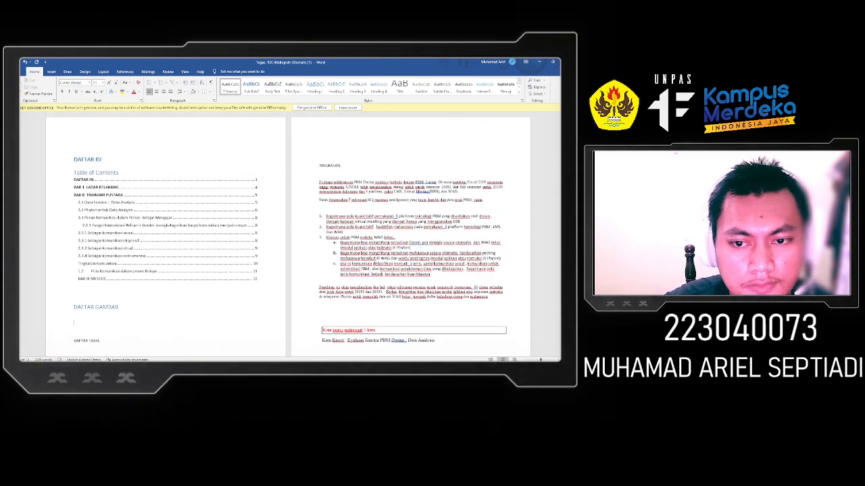
scroll(355, 194, "down", 10)
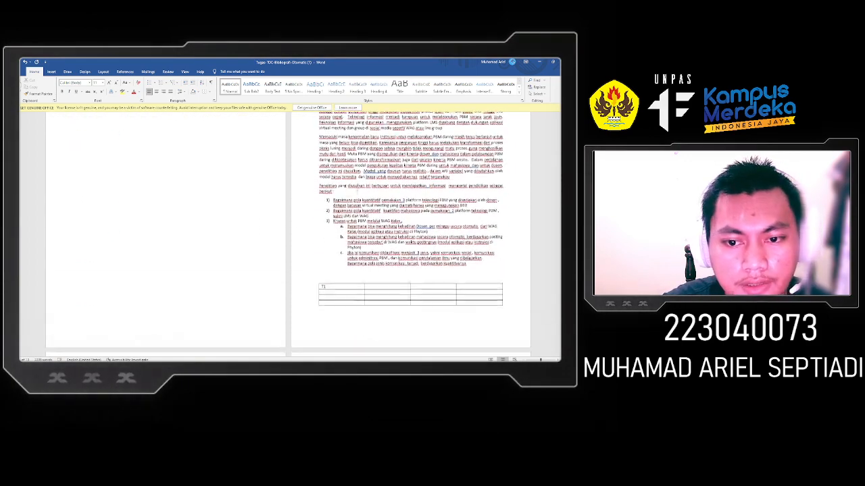
scroll(104, 149, "up", 3)
scroll(103, 149, "up", 3)
scroll(104, 148, "down", 6)
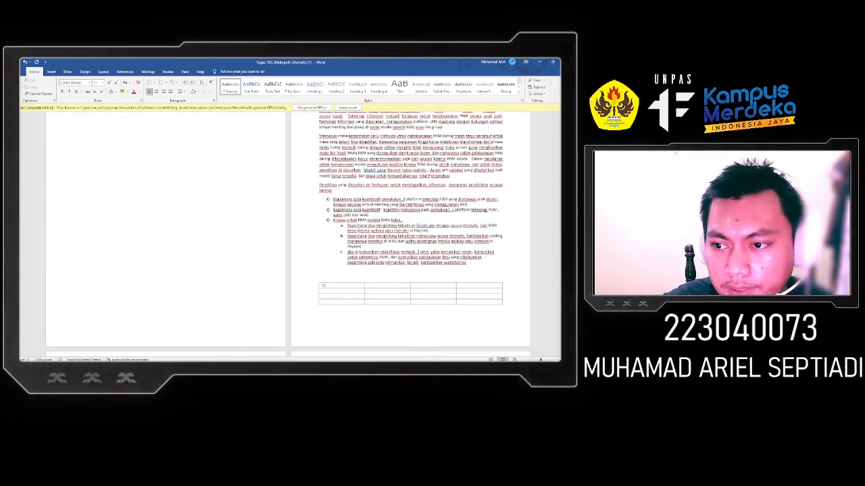
left_click_drag(563, 156, 563, 178)
left_click_drag(563, 256, 563, 231)
left_click(408, 171)
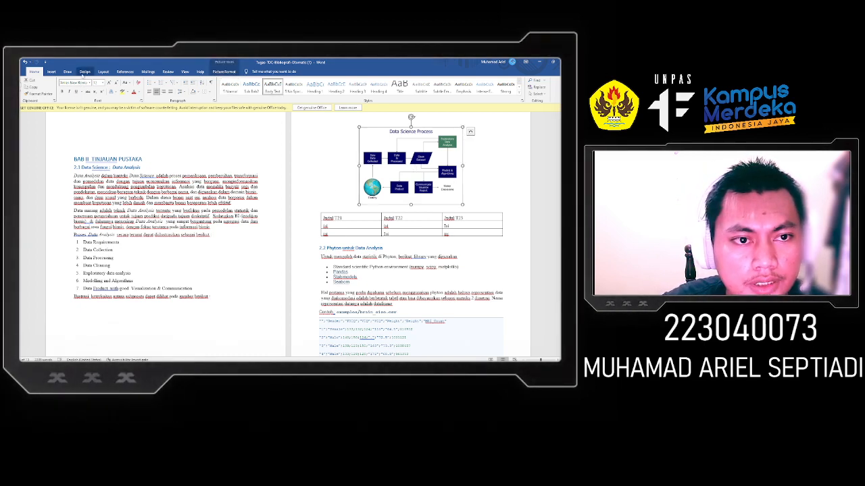
left_click(121, 72)
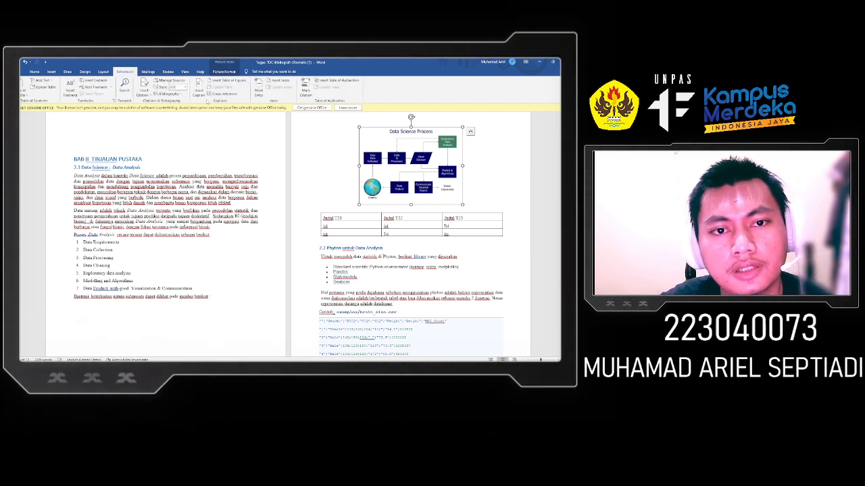
left_click(199, 88)
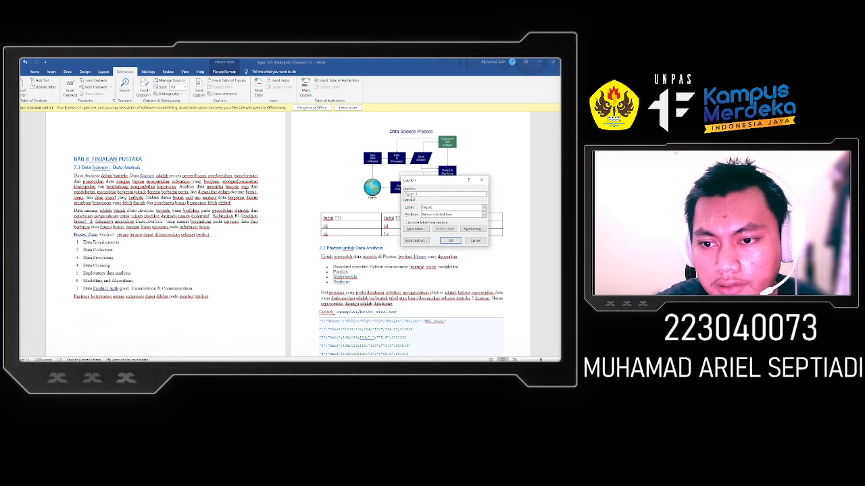
- Create a new caption label named "Gambar 2." for the Data Science Process diagram
left_click_drag(419, 181, 323, 174)
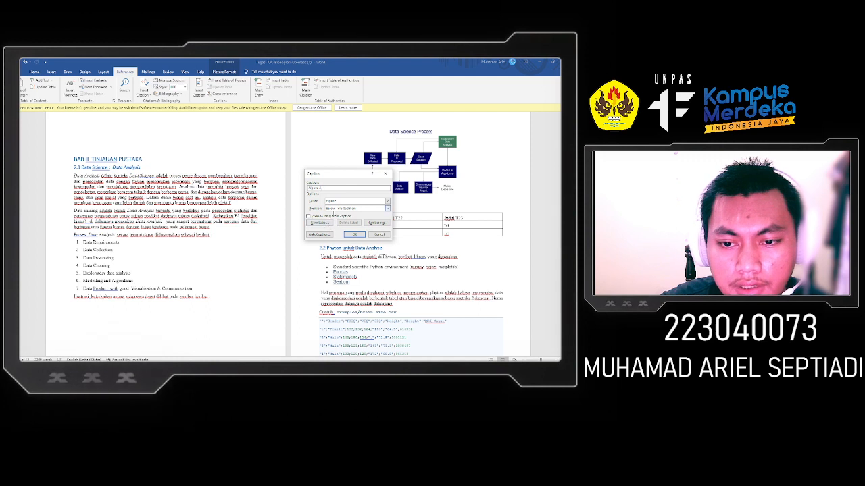
left_click_drag(338, 174, 204, 149)
left_click(184, 198)
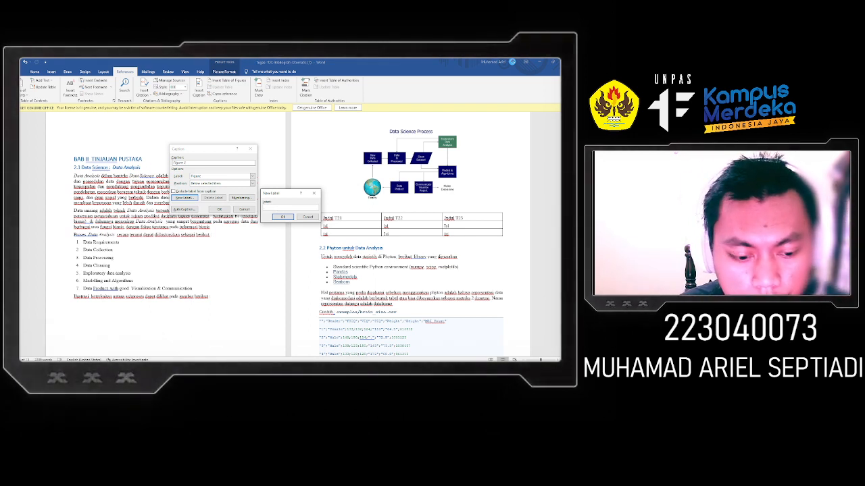
type("Gambar 2.")
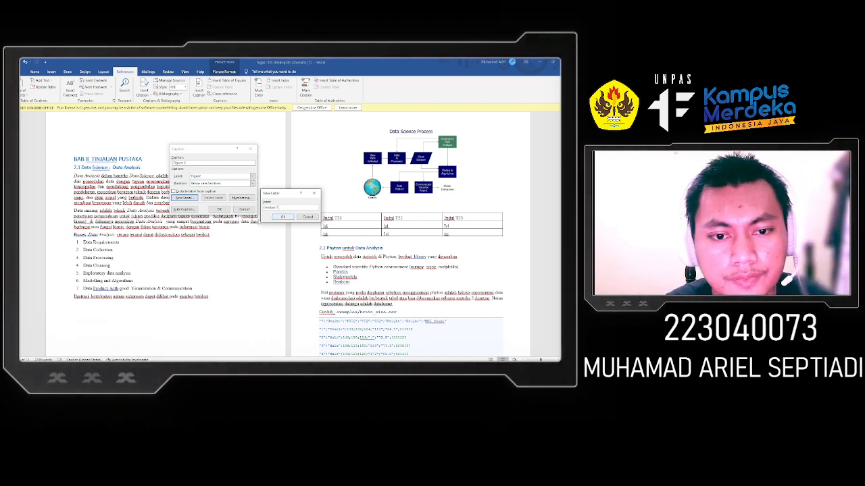
left_click(284, 217)
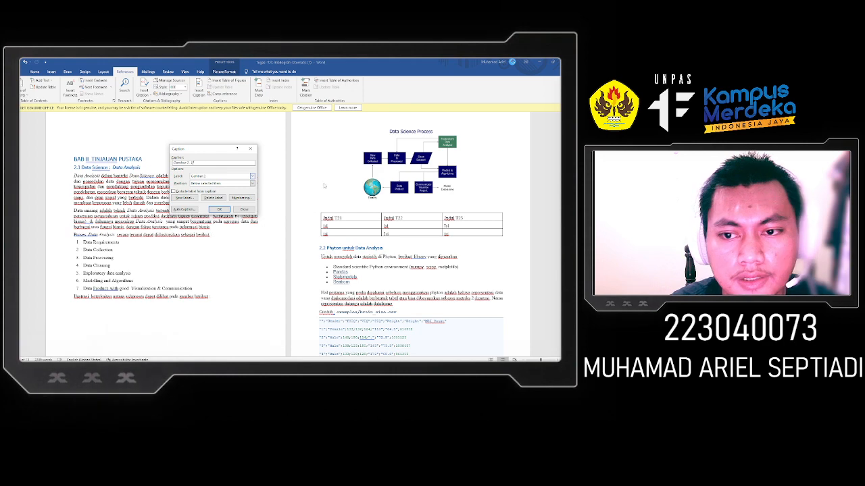
- Add the title "Data Science Process" to the numbered caption and insert it below the diagram
scroll(324, 185, "up", 2)
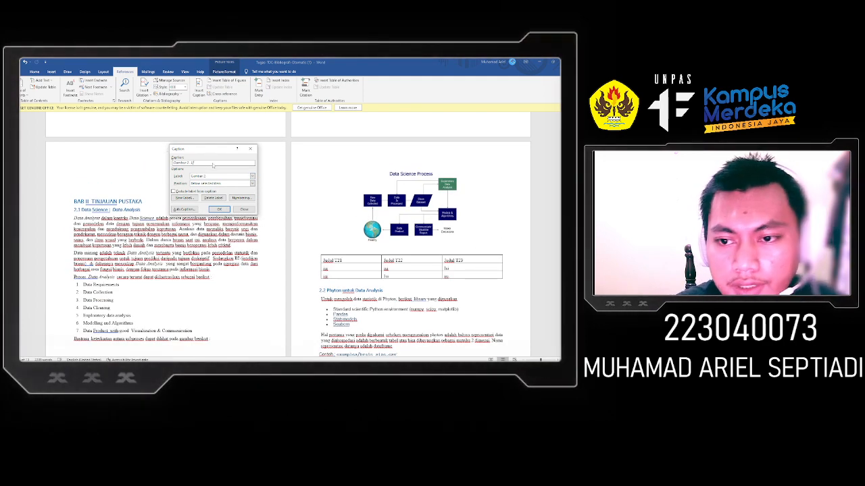
type("D")
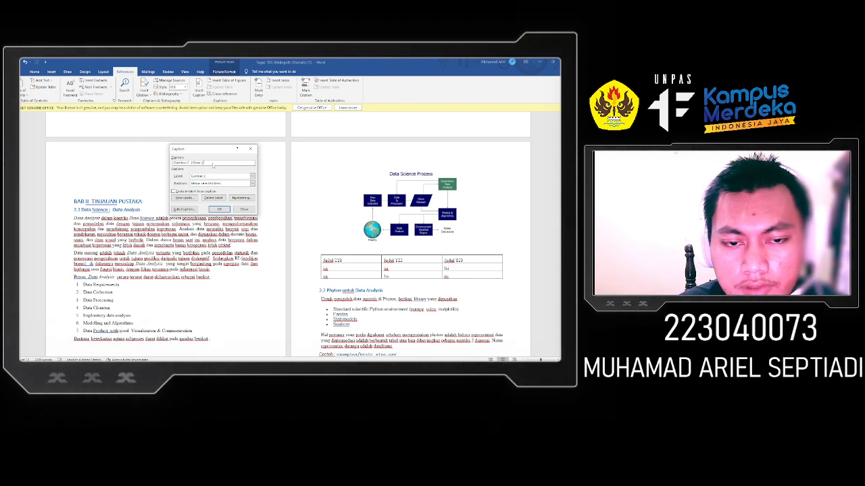
type("ata Science P")
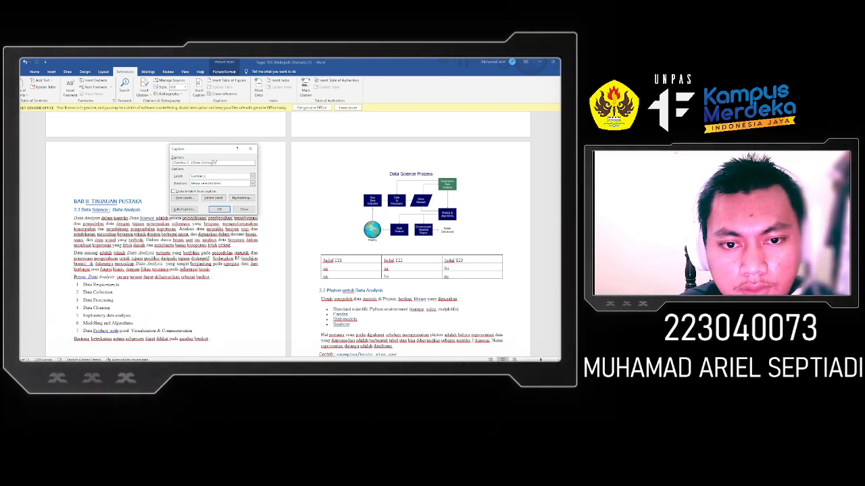
type("rocess")
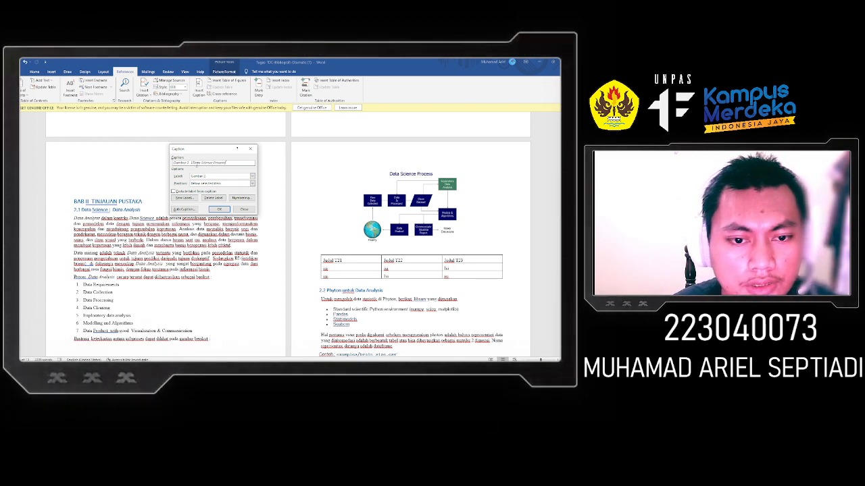
left_click(215, 209)
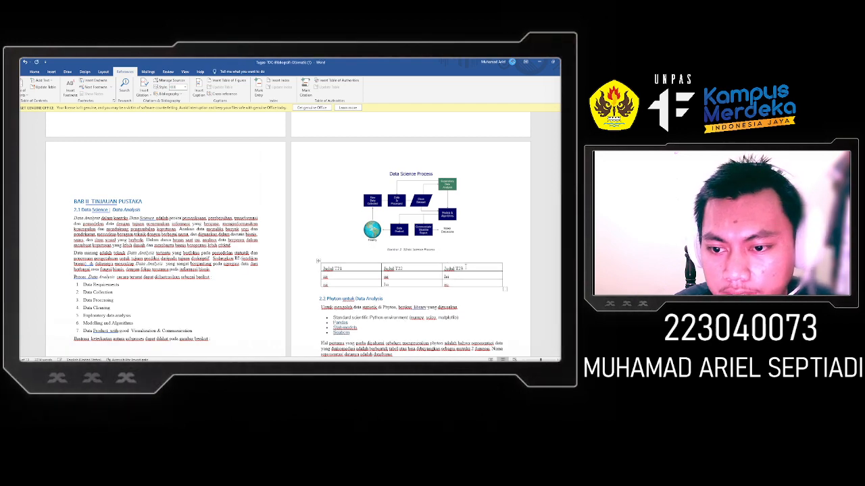
- Select the code screenshot below the paragraph beginning "Untuk memanipulasi data" in section 2.2
scroll(415, 252, "down", 3)
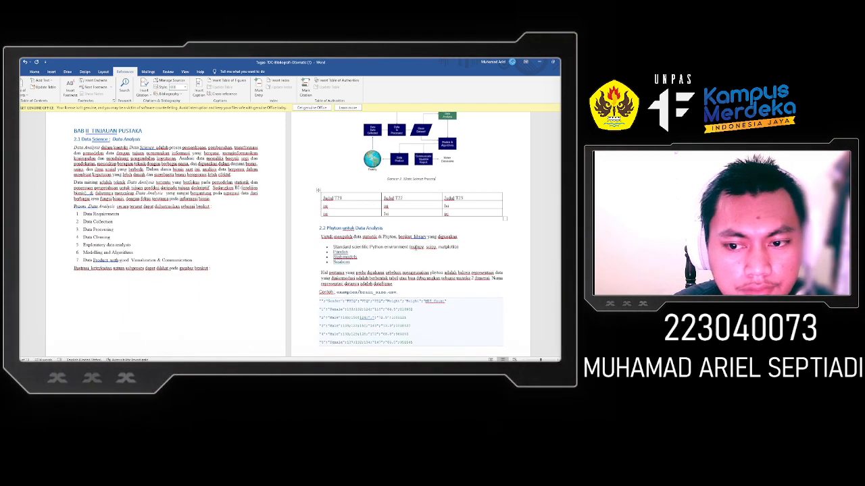
scroll(291, 237, "down", 3)
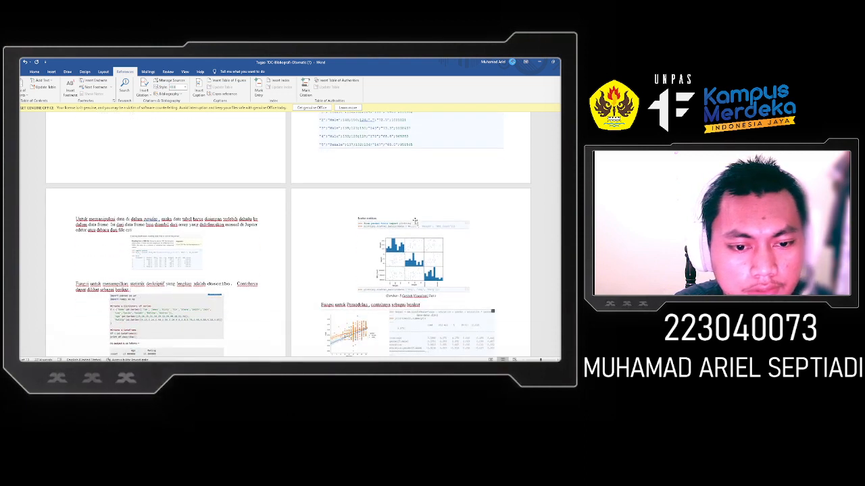
left_click(173, 252)
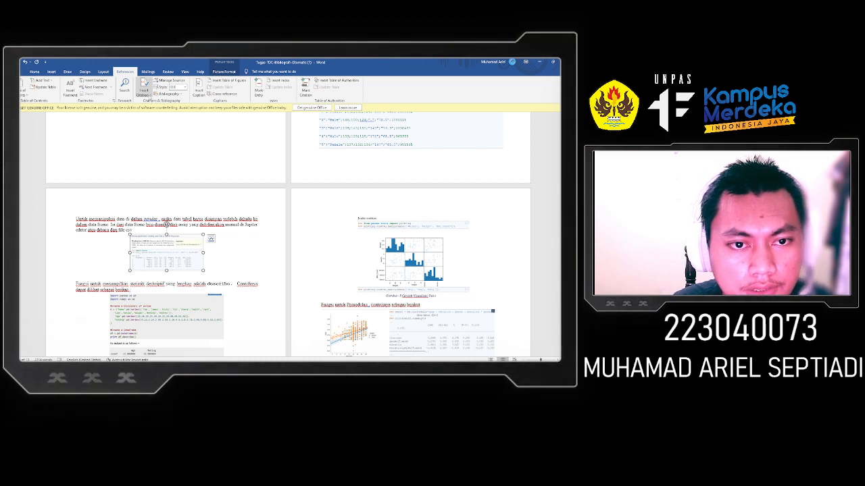
left_click(144, 89)
left_click(144, 90)
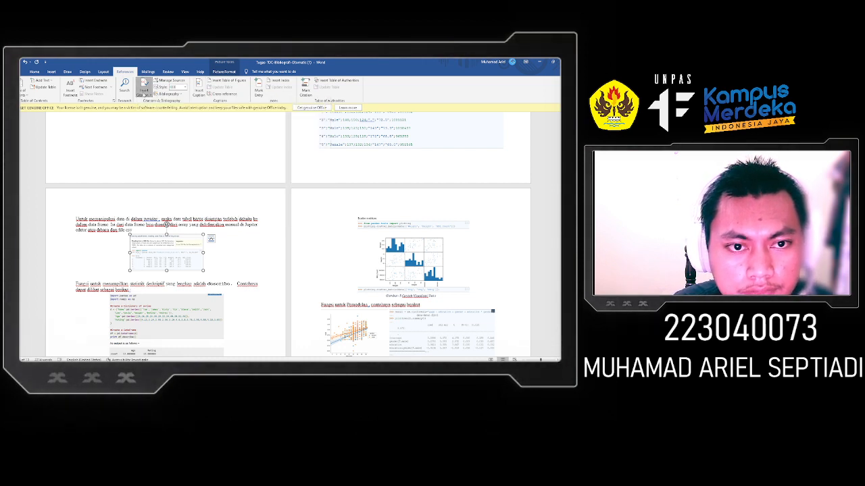
left_click(144, 89)
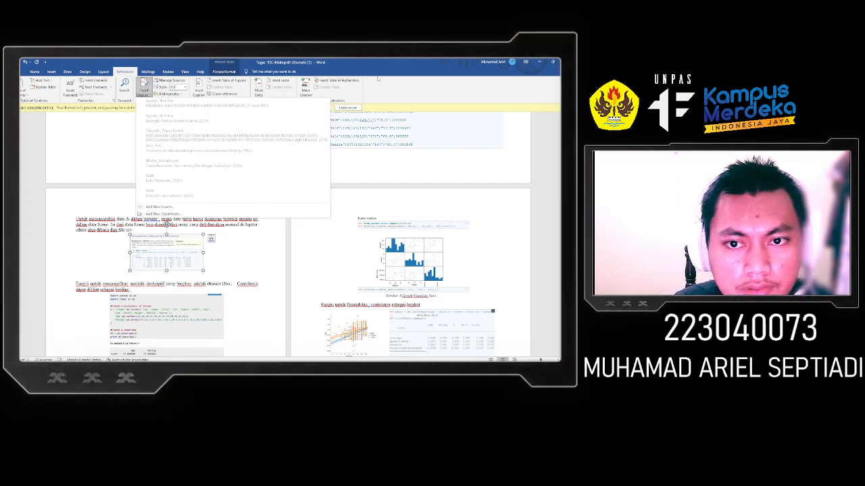
left_click(361, 61)
- Insert a caption below the selected screenshot with the label "Gambar 2." and the title "Manipulasi Data Di Pandas"
left_click(198, 89)
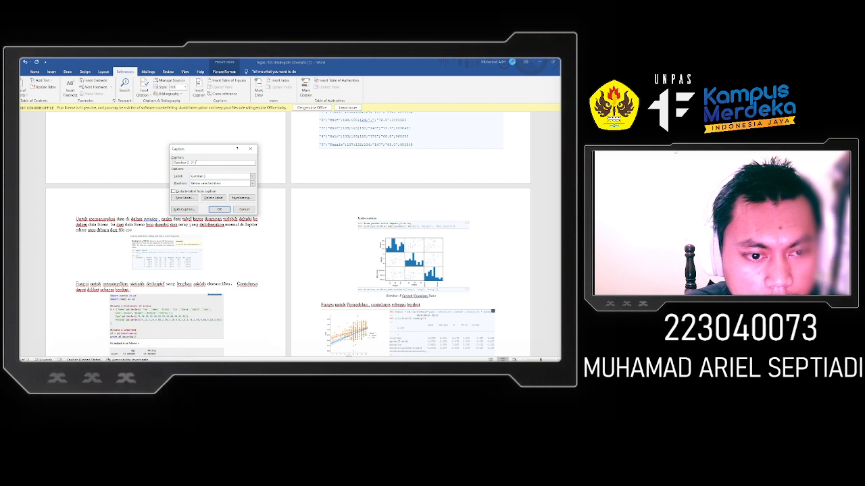
type("Manipu")
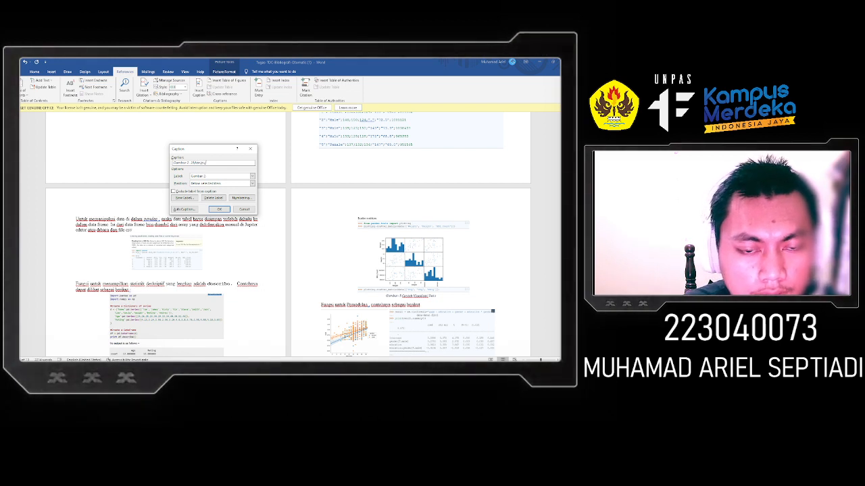
type("lasi Data Di Pandas")
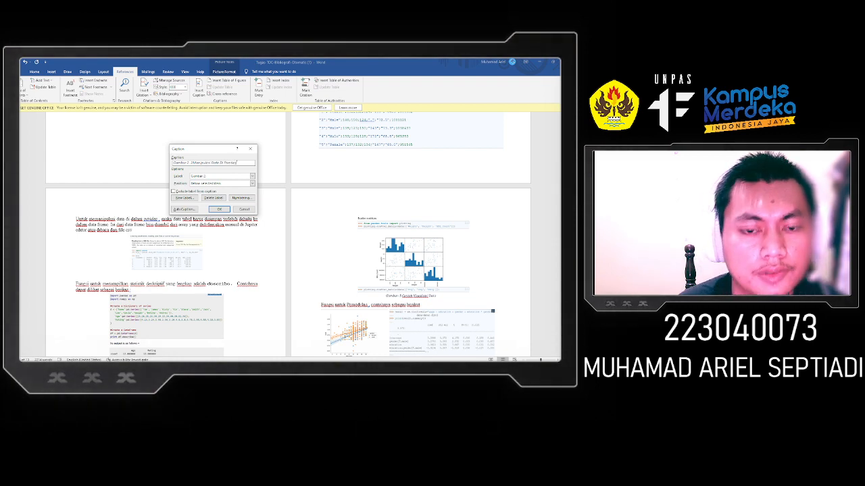
left_click(219, 210)
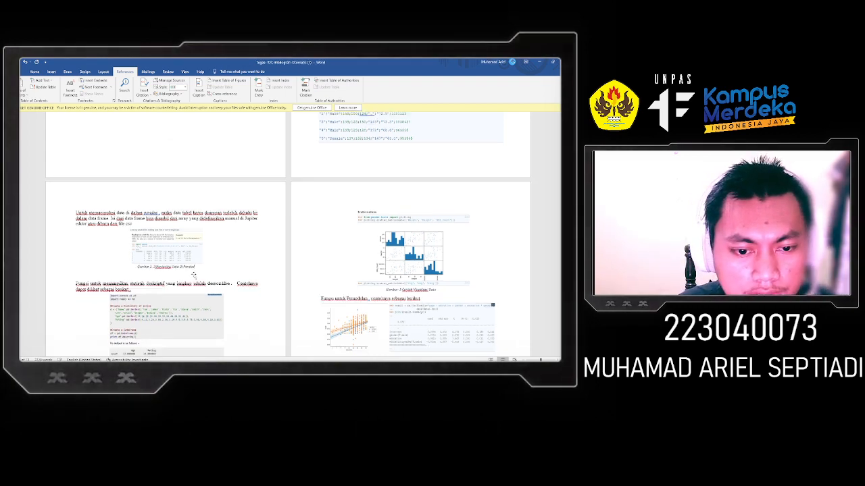
- Delete the old manually typed caption below the describe function's code and output screenshot
scroll(193, 274, "down", 5)
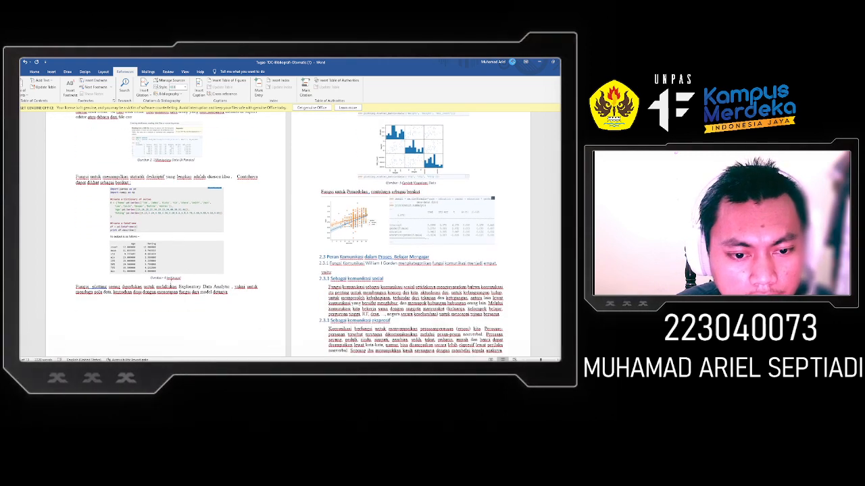
left_click_drag(182, 278, 150, 278)
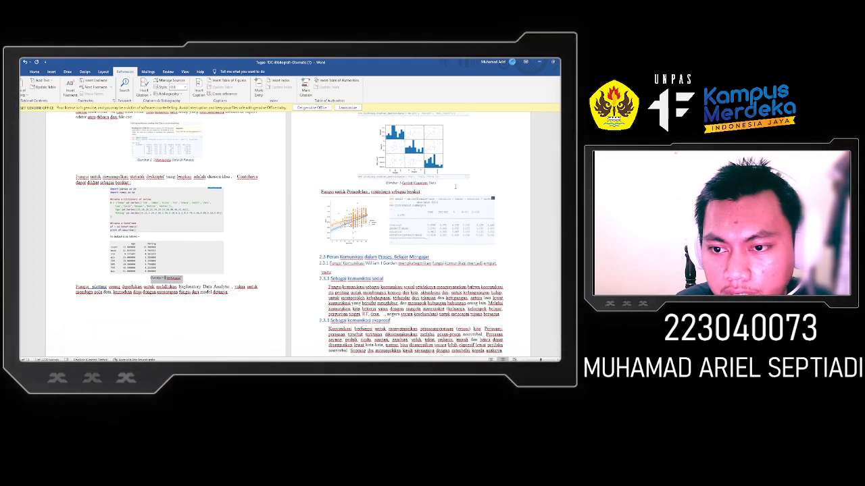
left_click(183, 278)
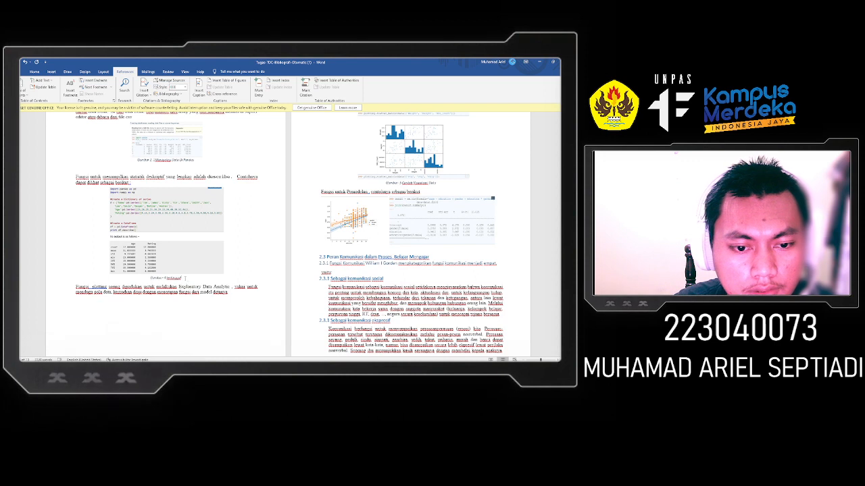
left_click_drag(183, 279, 151, 278)
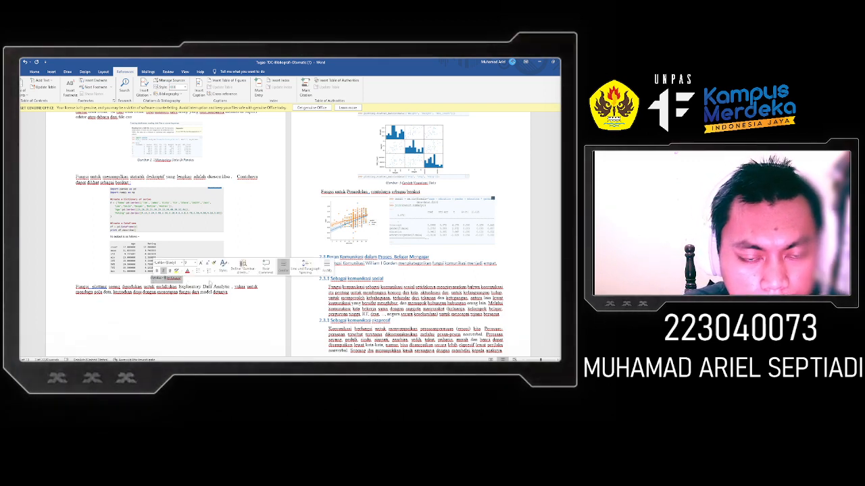
key("Delete")
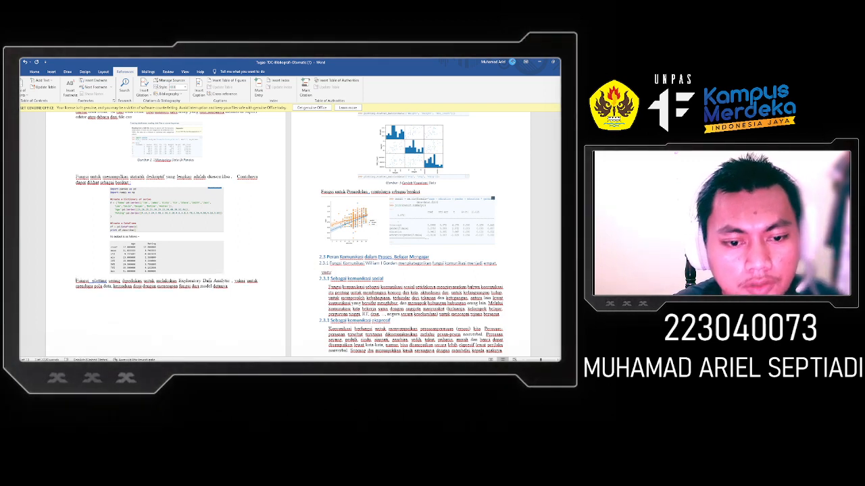
- Insert a titled, numbered caption with the label "Gambar 2." below the describe function's code and output screenshot
left_click(201, 211)
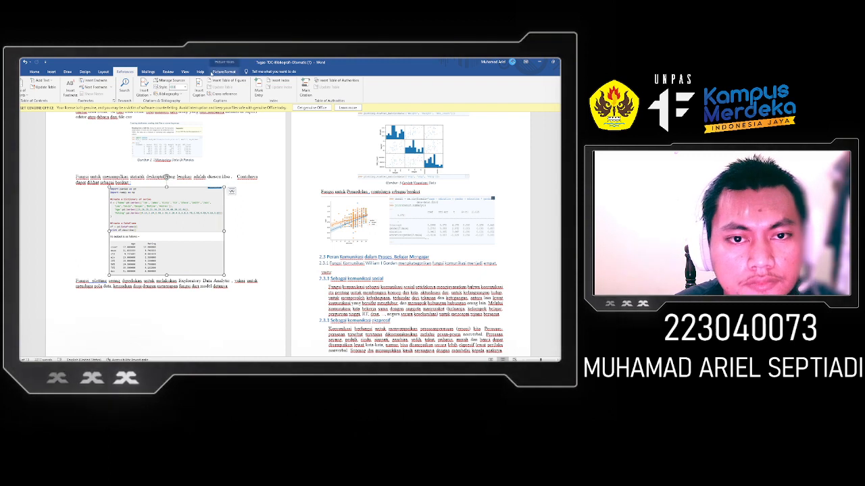
left_click(199, 90)
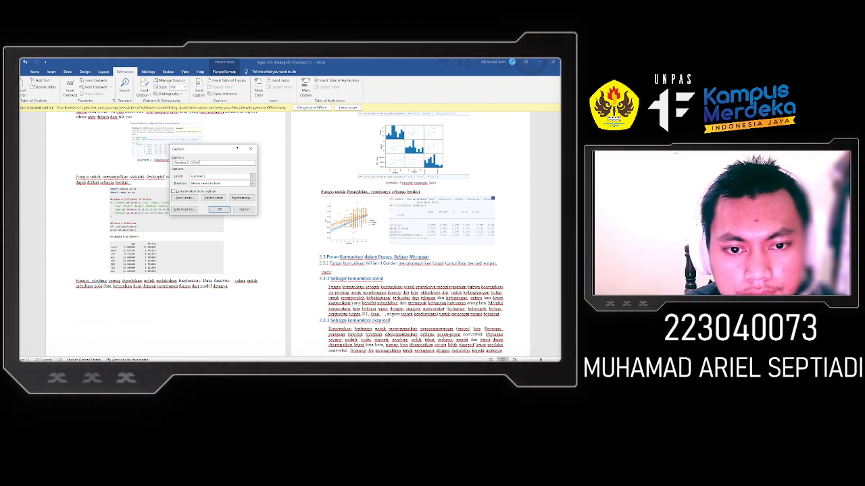
type("anggal")
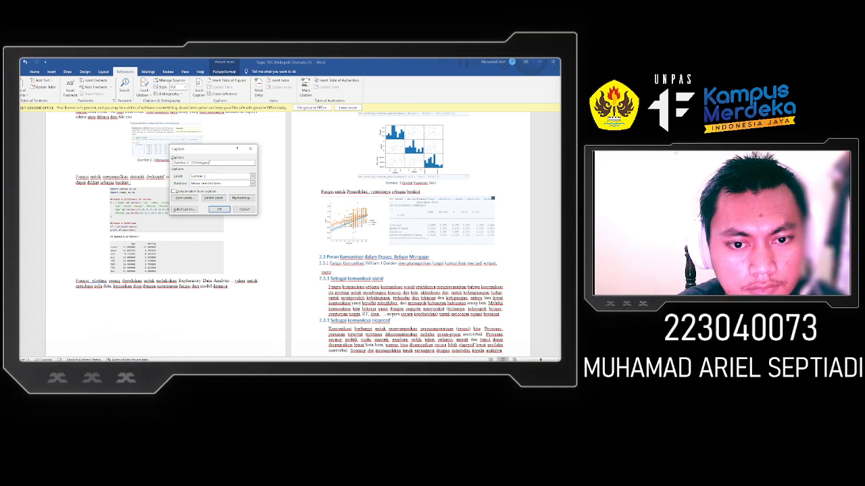
key("Return")
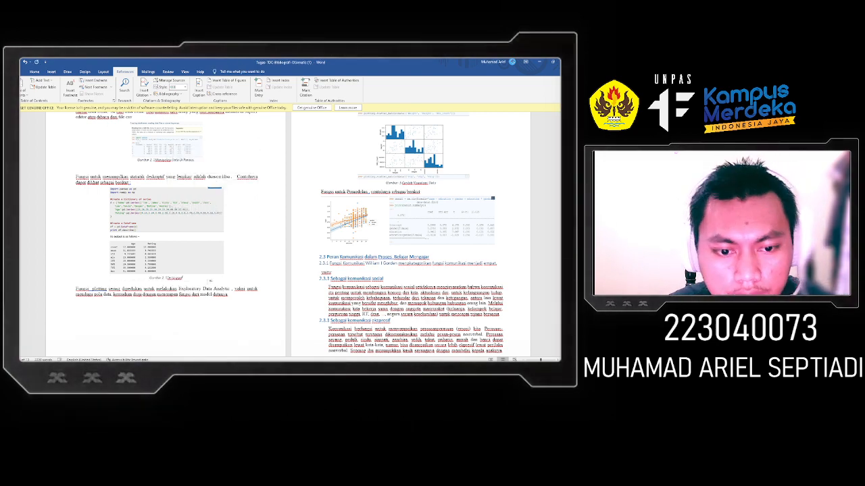
- Delete the old manually typed caption below the scatter-matrix plot screenshot
scroll(426, 169, "up", 2)
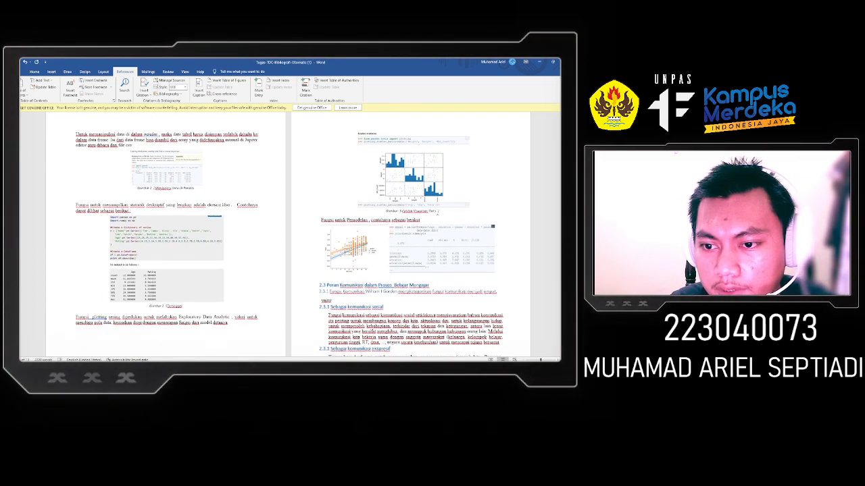
left_click_drag(438, 212, 393, 213)
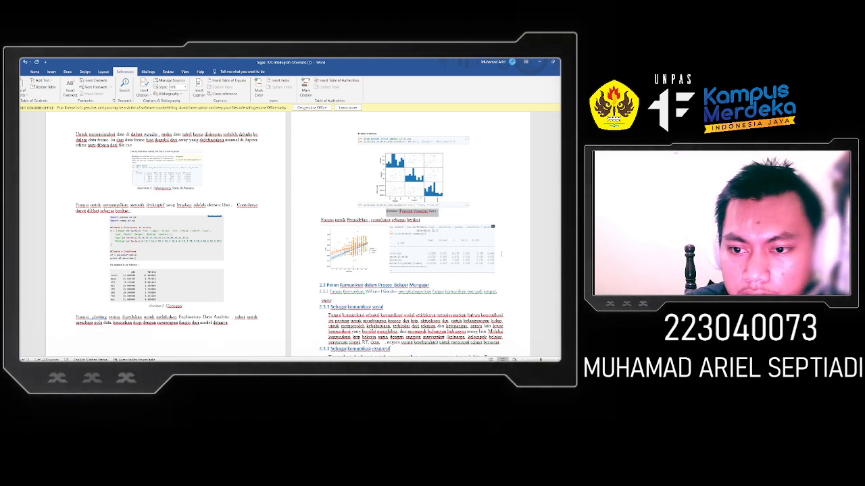
key("Delete")
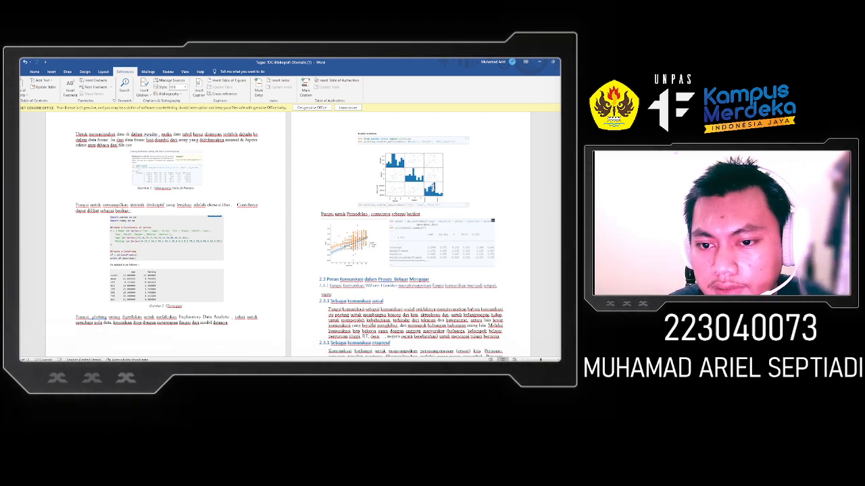
- Insert a caption below the scatter-matrix plot with the label "Gambar 2." and the title "Visualisasi Data"
left_click(433, 188)
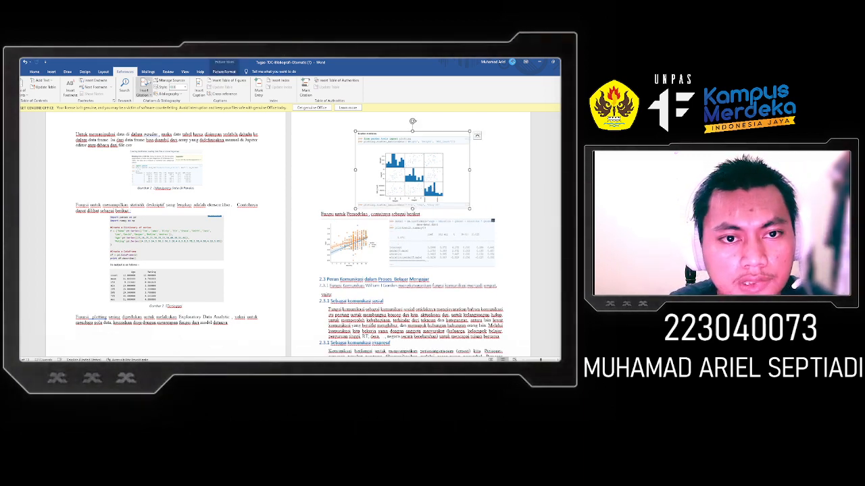
left_click(199, 89)
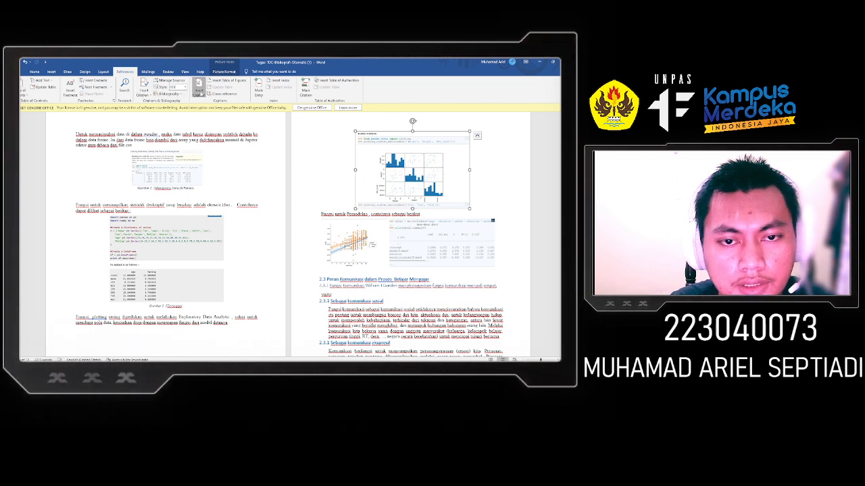
type("Yah")
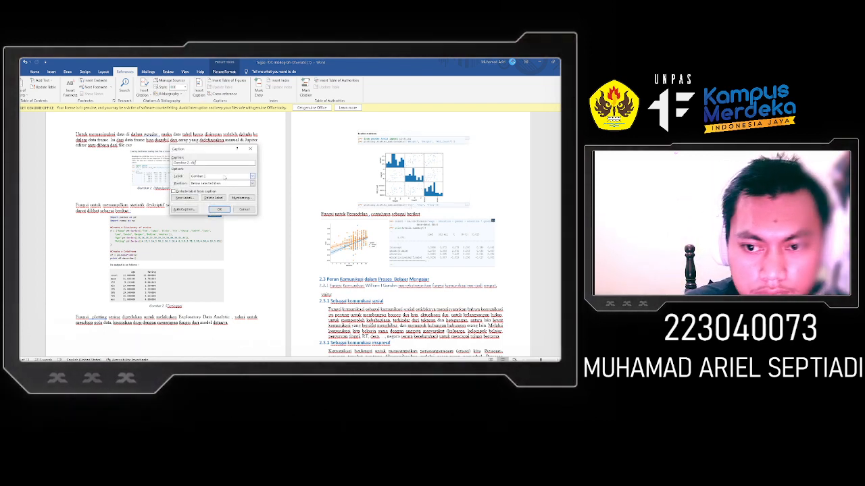
key("BackSpace")
key("BackSpace")
type("isua")
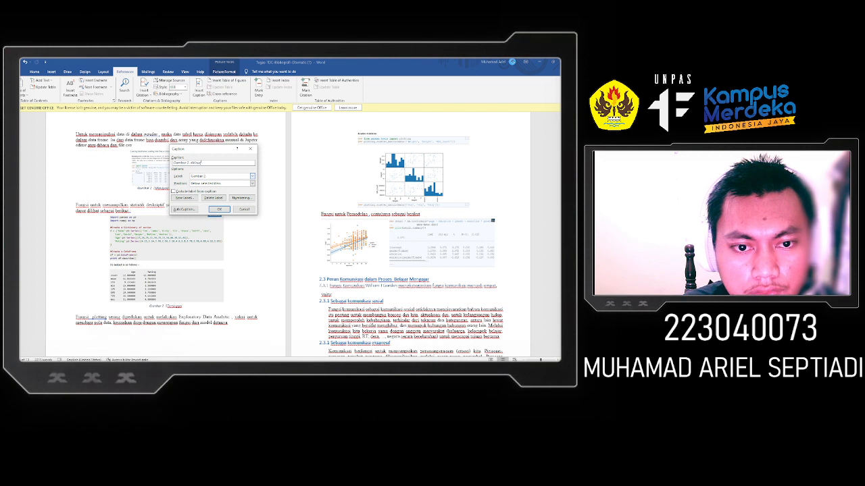
type("lisasi Data")
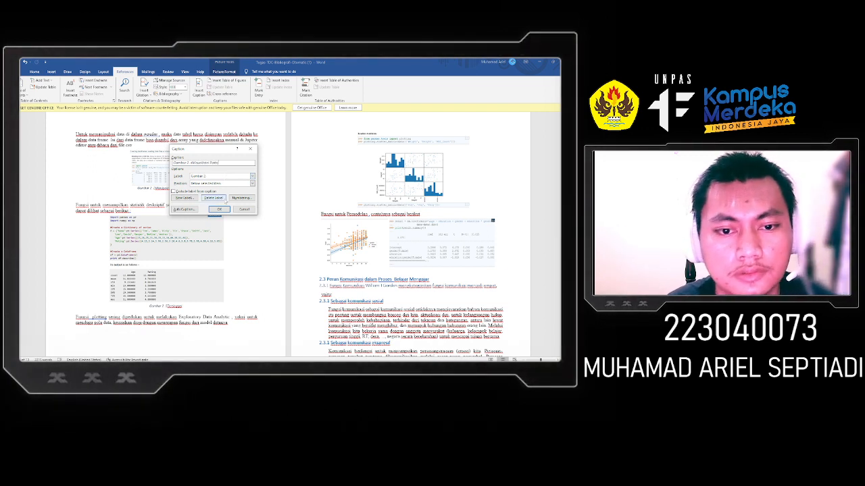
left_click(218, 210)
- Insert a caption below the regression scatter plot with the label "Gambar 2." and the title "Fungsi Pemodelan Bagian 1"
scroll(449, 247, "down", 2)
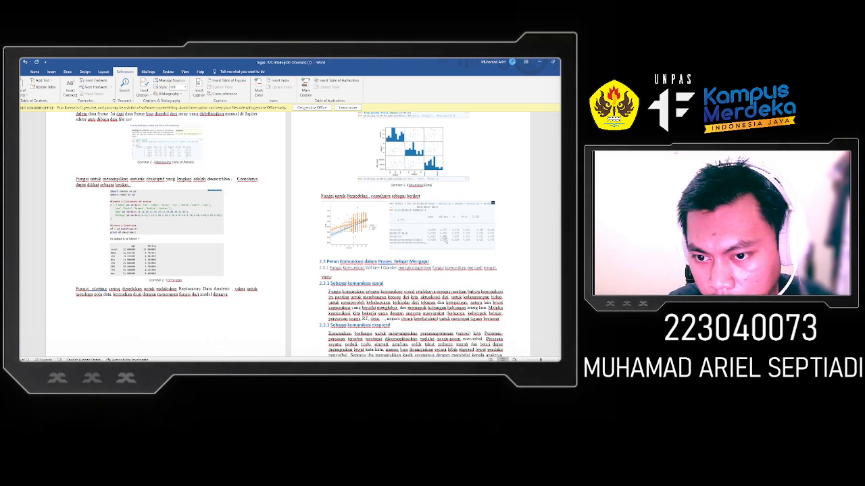
left_click(358, 216)
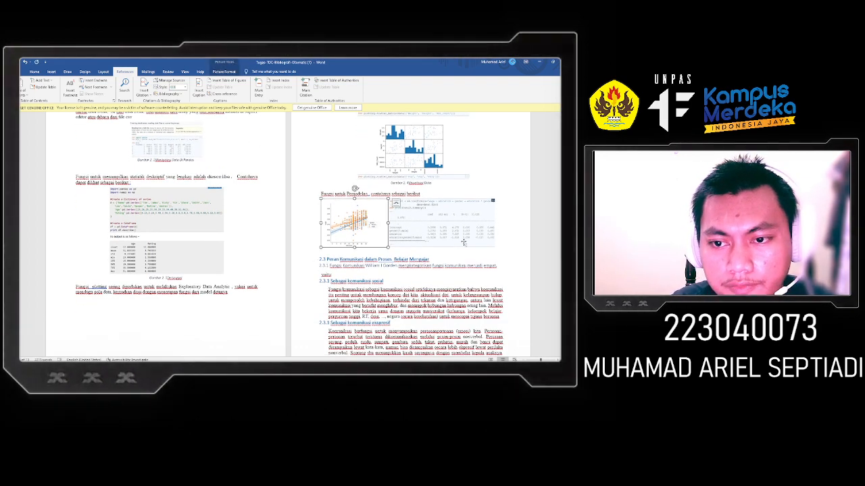
left_click(411, 220)
left_click(352, 220)
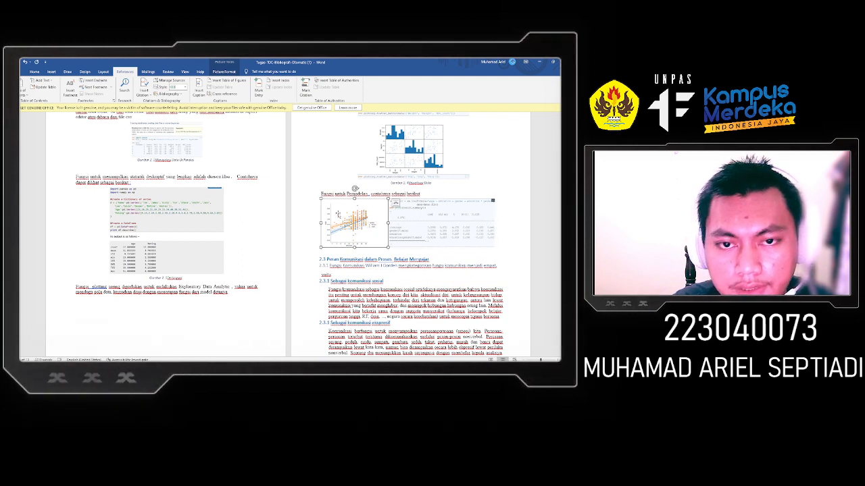
left_click(199, 90)
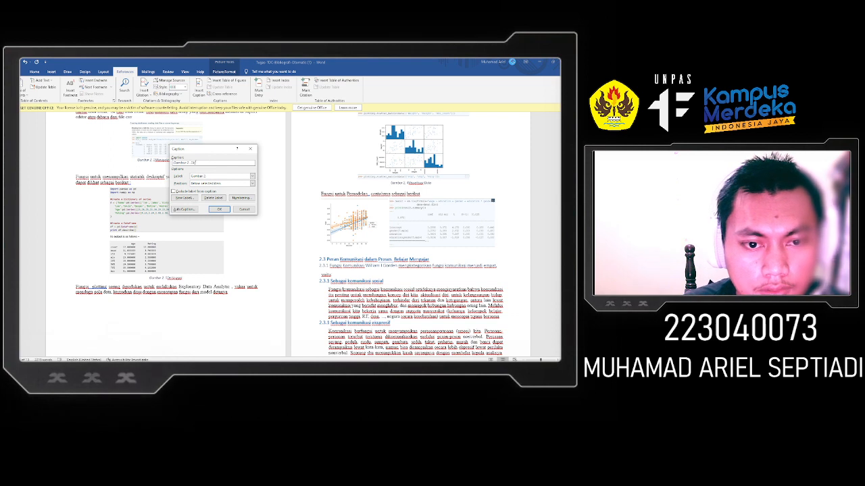
type("Fungsi Pem")
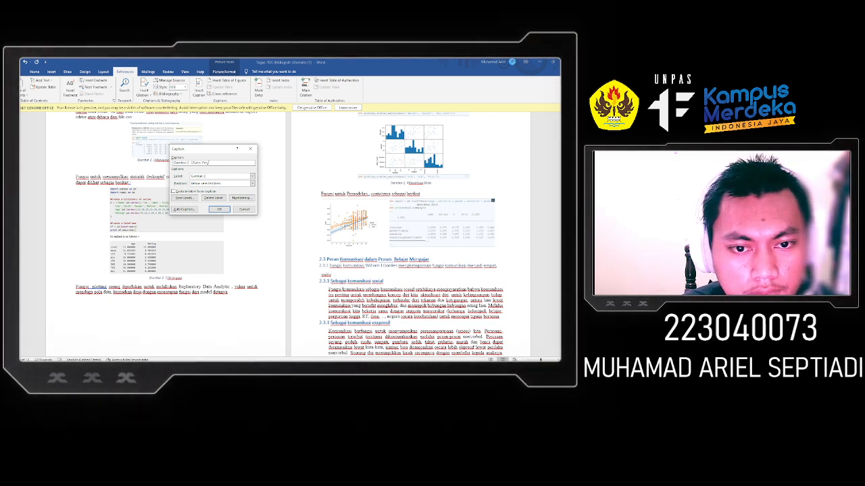
type("odelan Bagian 1")
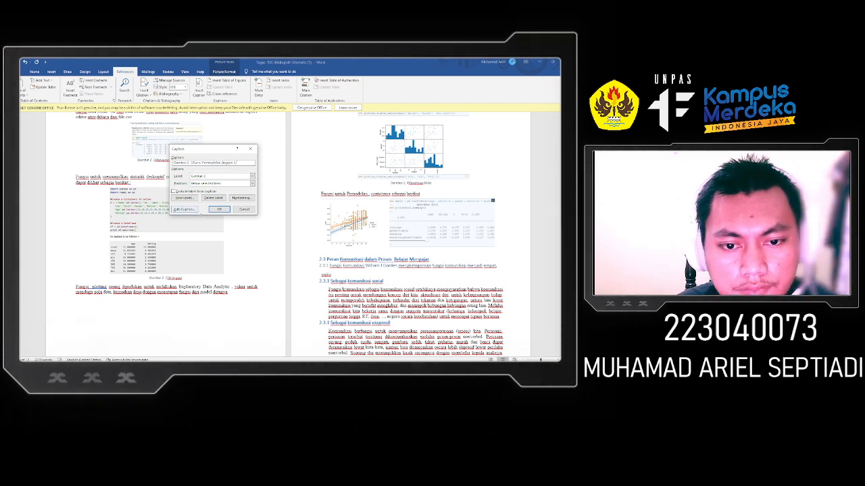
left_click(220, 209)
- Insert a caption below the model summary screenshot with the label "Gambar 2." and the title "Fungsi Permodelan Bagian 2"
scroll(375, 209, "down", 2)
left_click(375, 232)
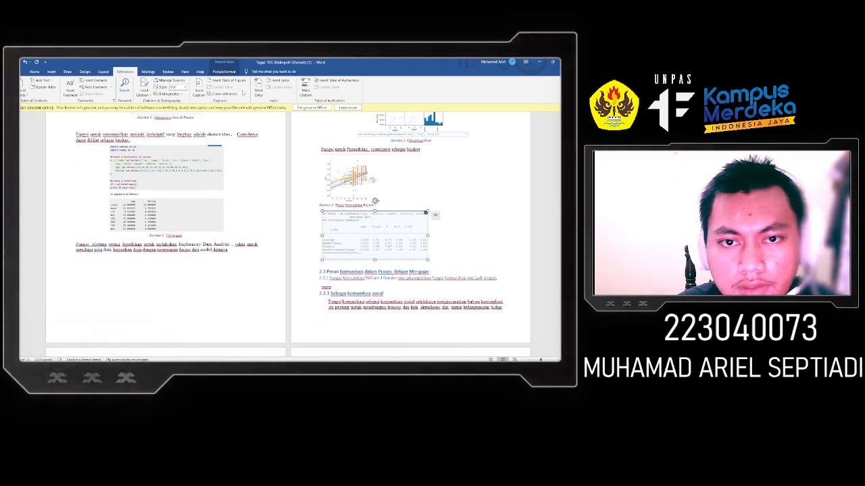
left_click(198, 86)
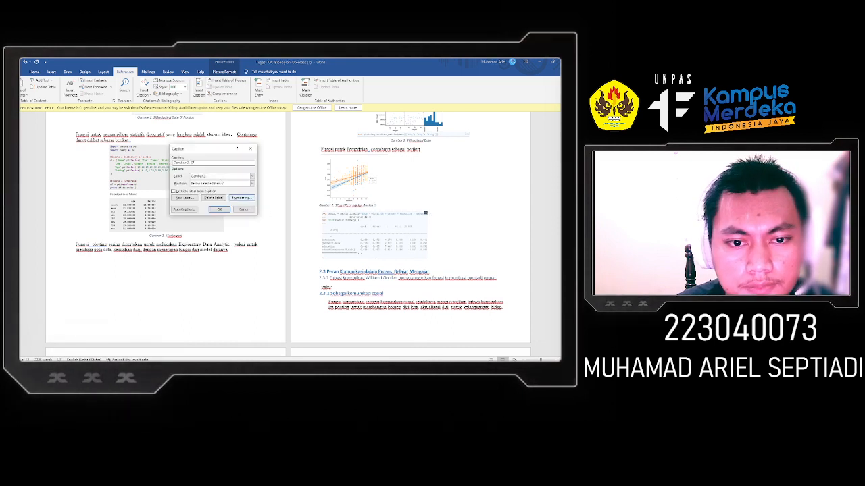
type("Fungsi ")
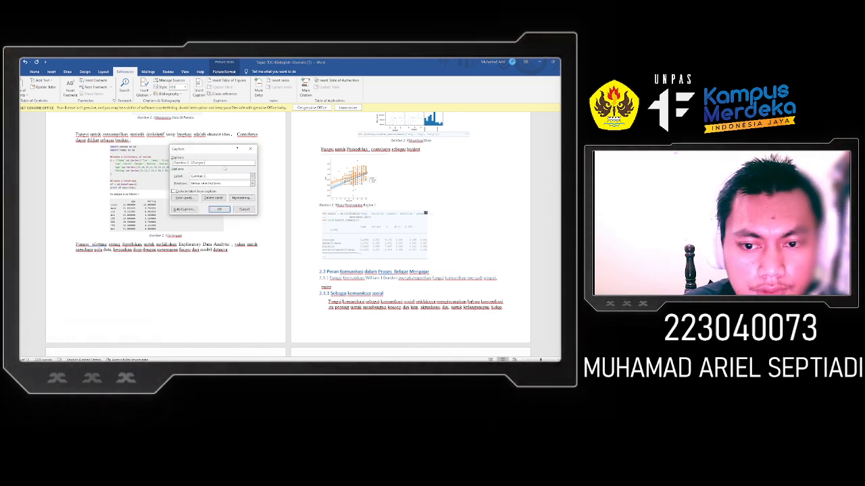
type("Permodela")
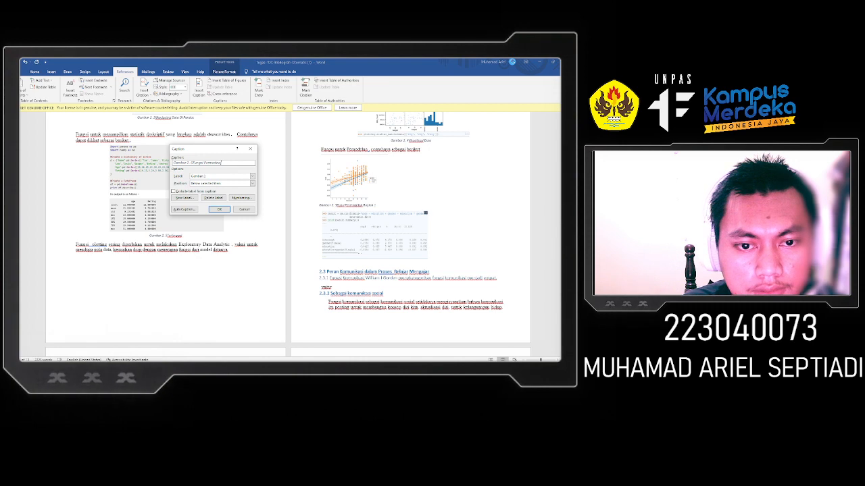
type("n")
type(" Bagian 2")
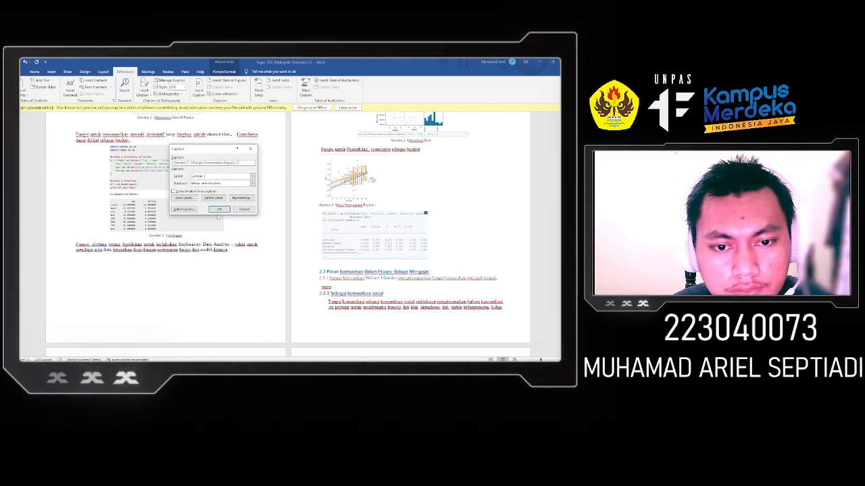
left_click(219, 209)
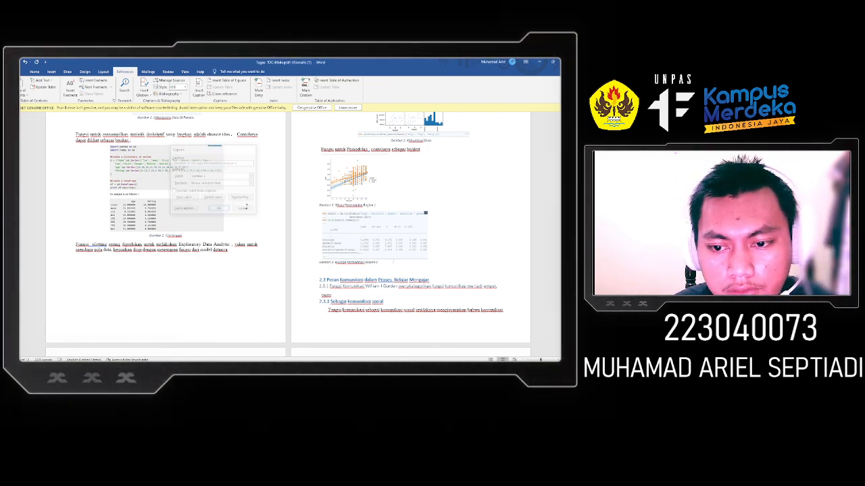
- Create a new caption label named "Gambar 3." for the flow diagram under BAB III METODE
scroll(218, 215, "down", 6)
scroll(288, 233, "down", 10)
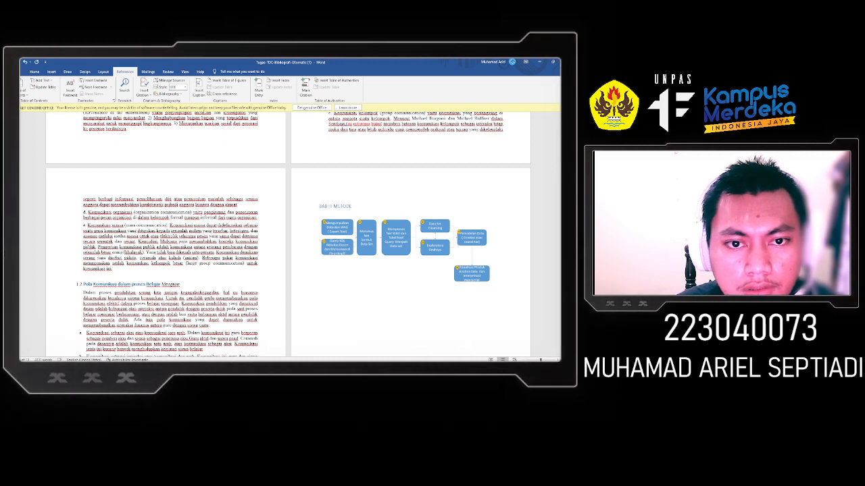
left_click(198, 89)
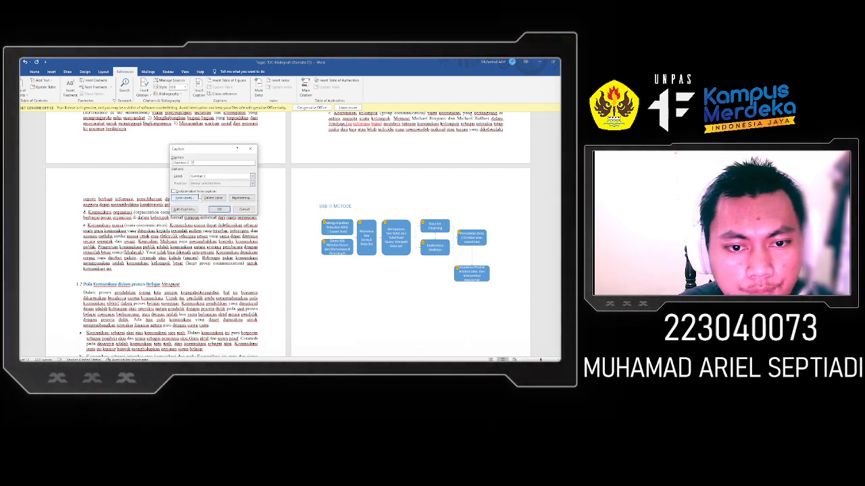
left_click(185, 198)
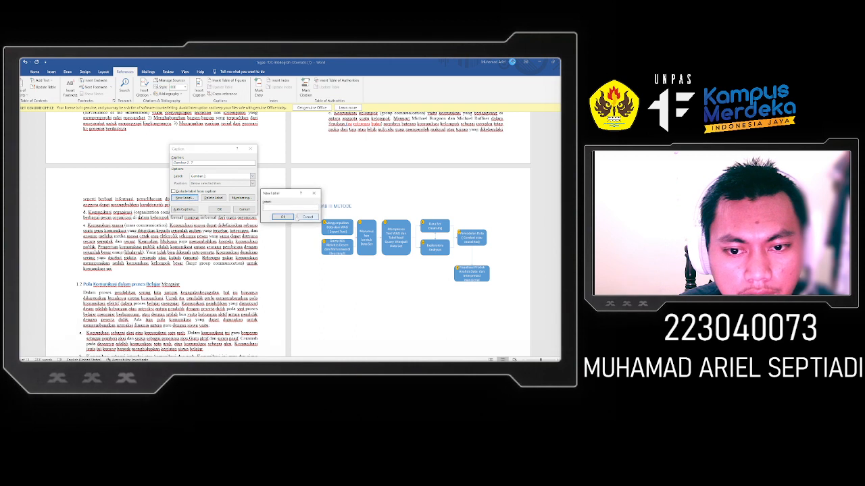
type("Gambar 3.")
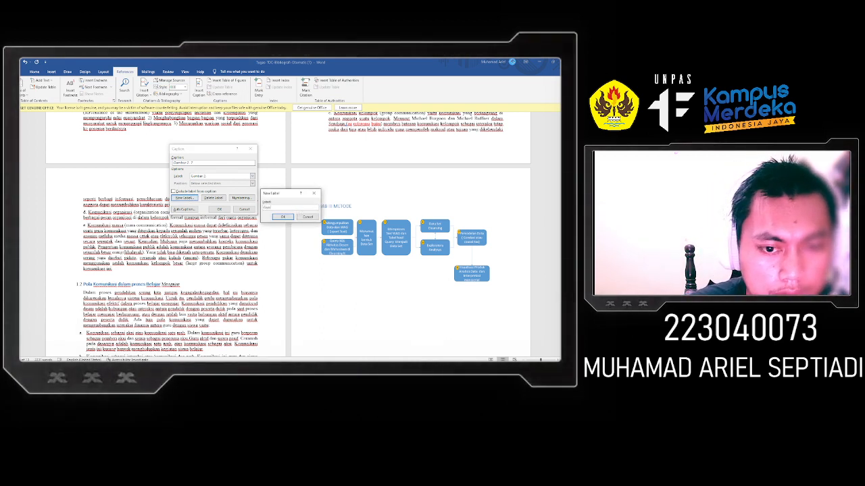
left_click(284, 216)
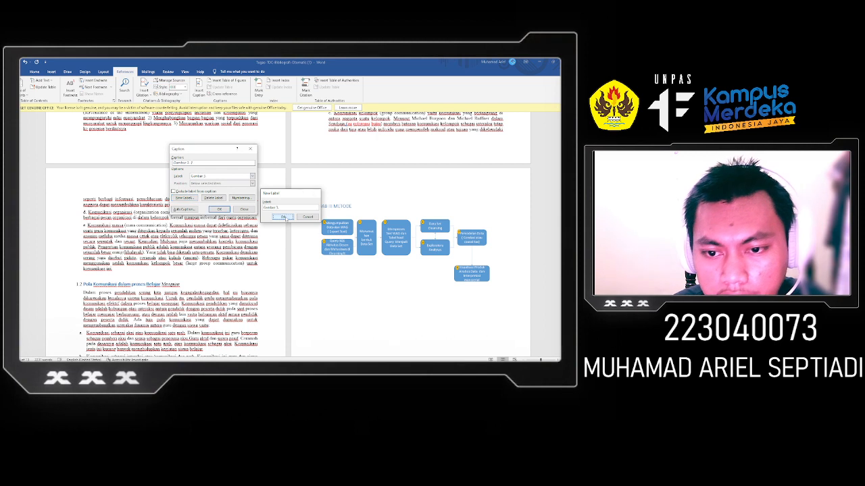
- Try to insert a caption with the label "Gambar 3." and the title "Metode" for the flow diagram under BAB III METODE
left_click(208, 178)
left_click(208, 177)
left_click(205, 163)
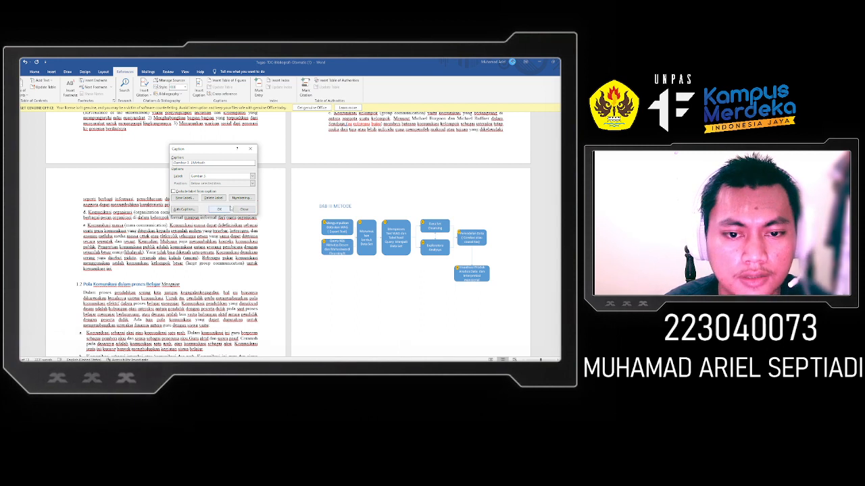
left_click(219, 210)
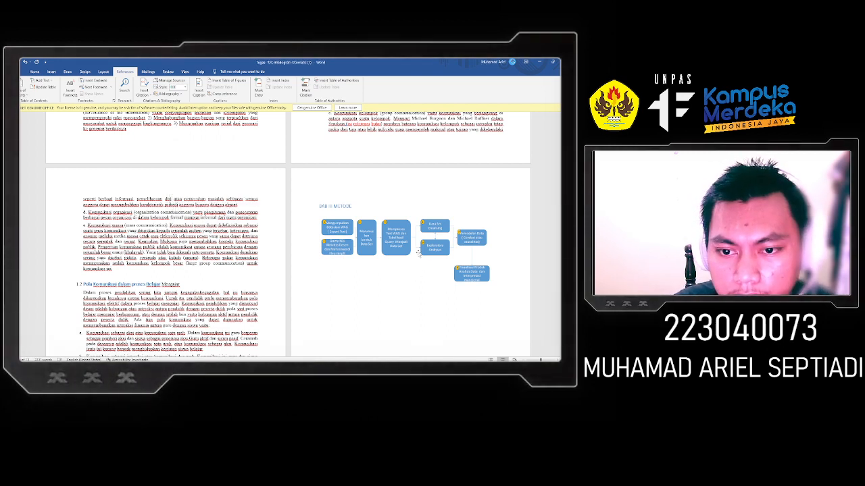
left_click(416, 274)
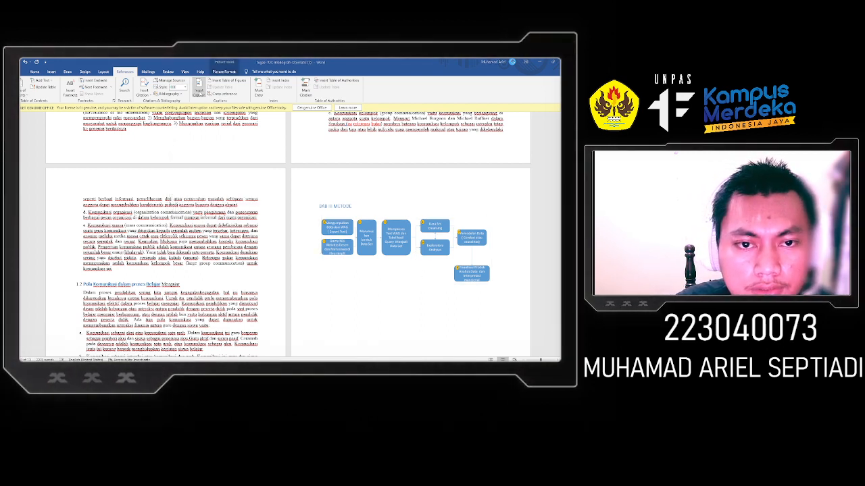
left_click(198, 87)
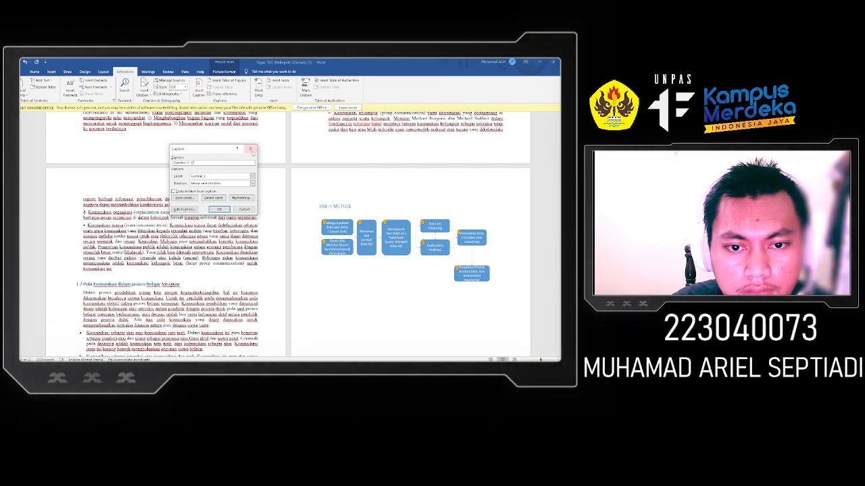
left_click(250, 149)
scroll(368, 248, "up", 15)
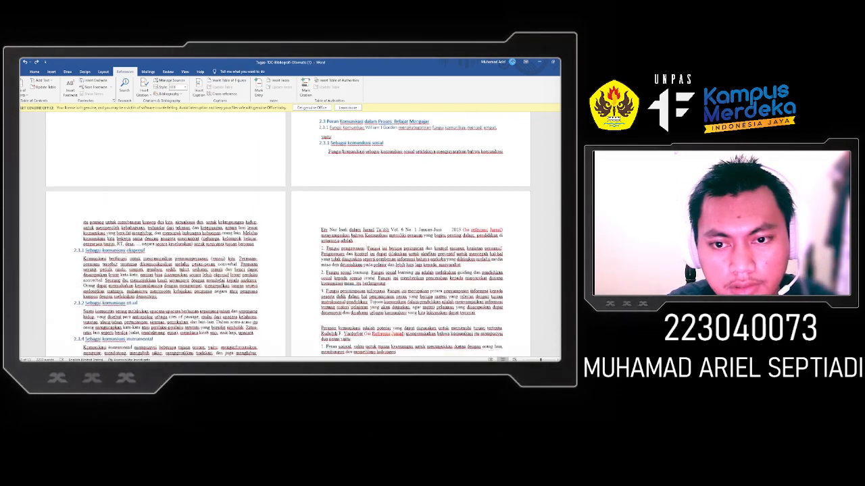
scroll(378, 223, "down", 15)
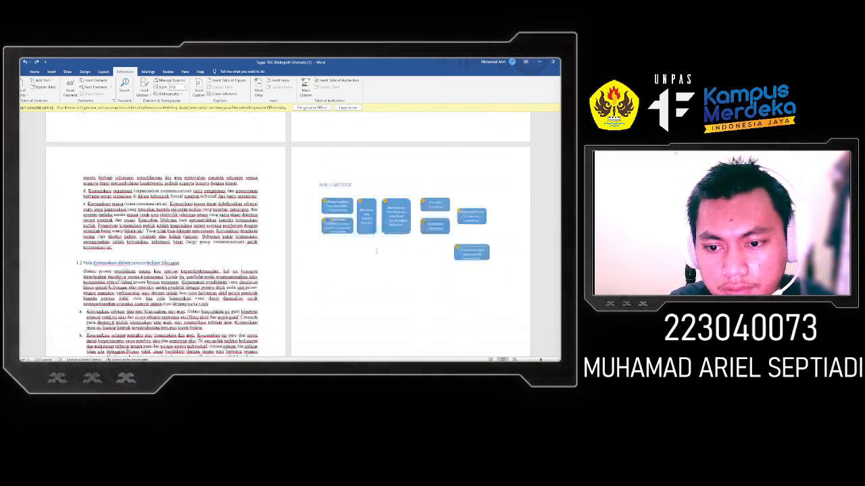
- Insert a caption below the flow diagram under BAB III METODE with the label "Gambar 3." and the title "Metode"
left_click(387, 175)
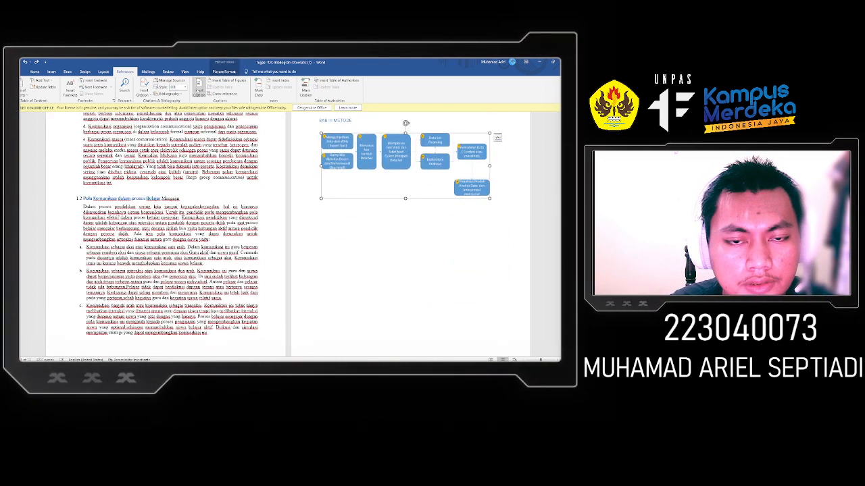
left_click(198, 87)
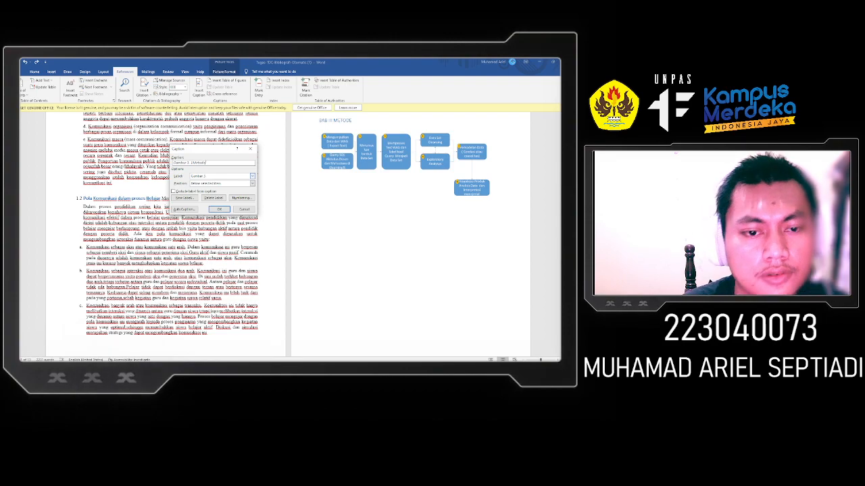
left_click(219, 210)
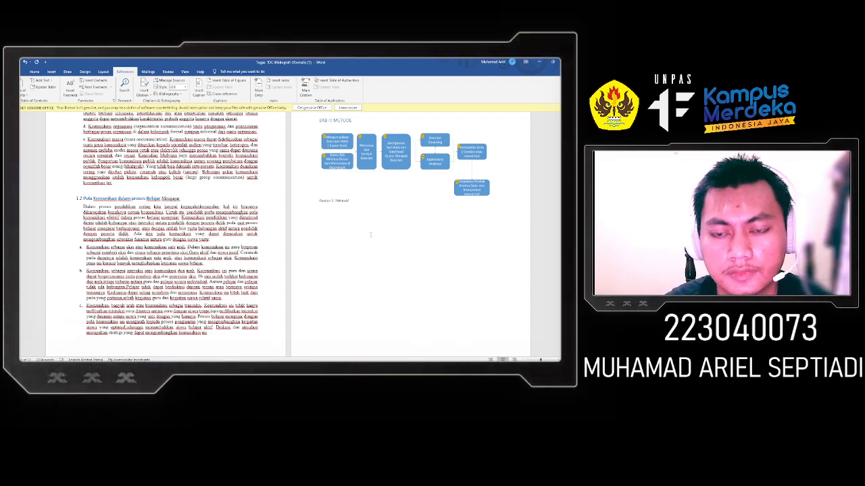
- Insert a table of figures under the DAFTAR GAMBAR heading for the "Gambar 2." caption label
scroll(371, 235, "down", 20)
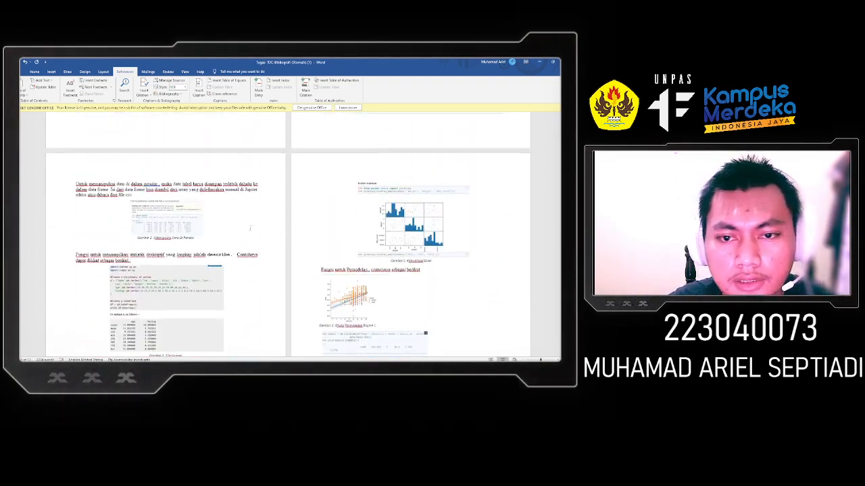
scroll(250, 229, "up", 20)
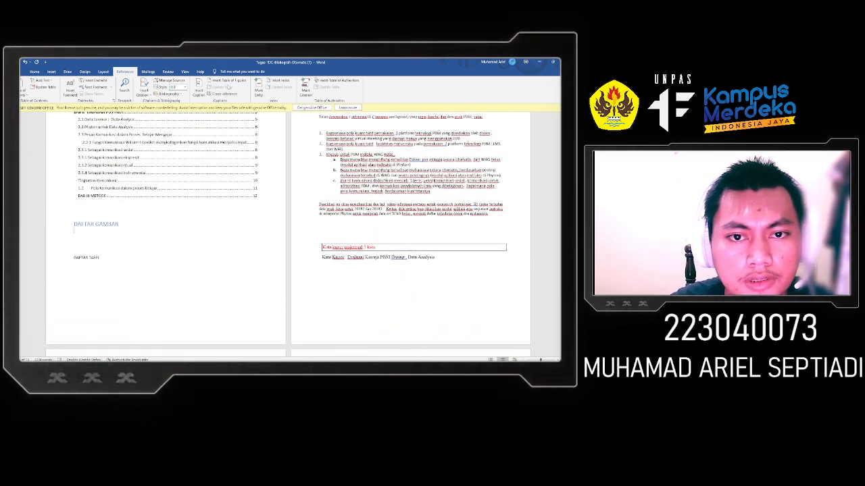
left_click(228, 81)
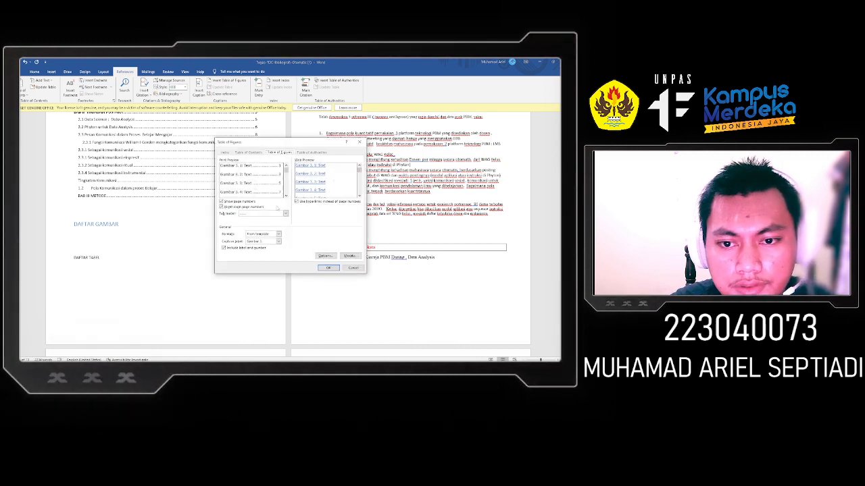
left_click(278, 242)
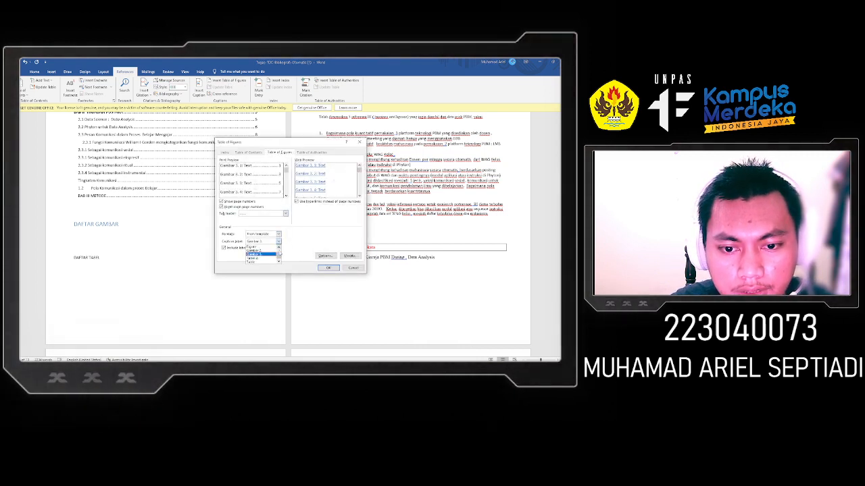
left_click(268, 253)
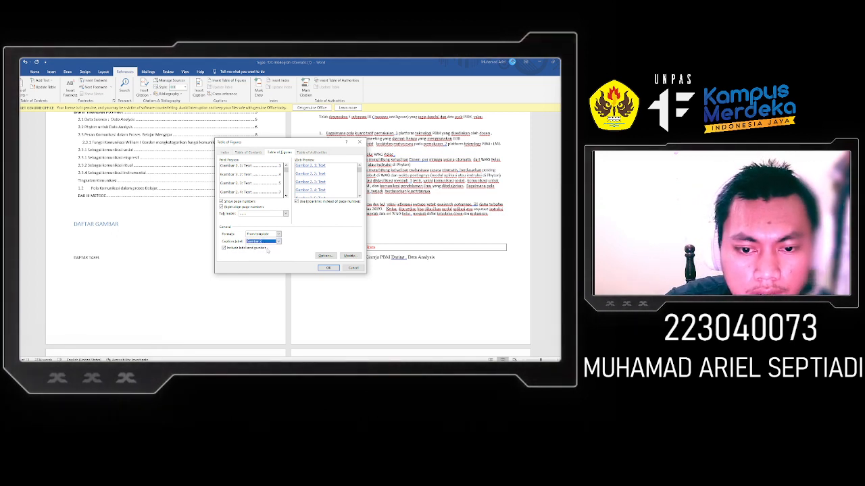
left_click(328, 268)
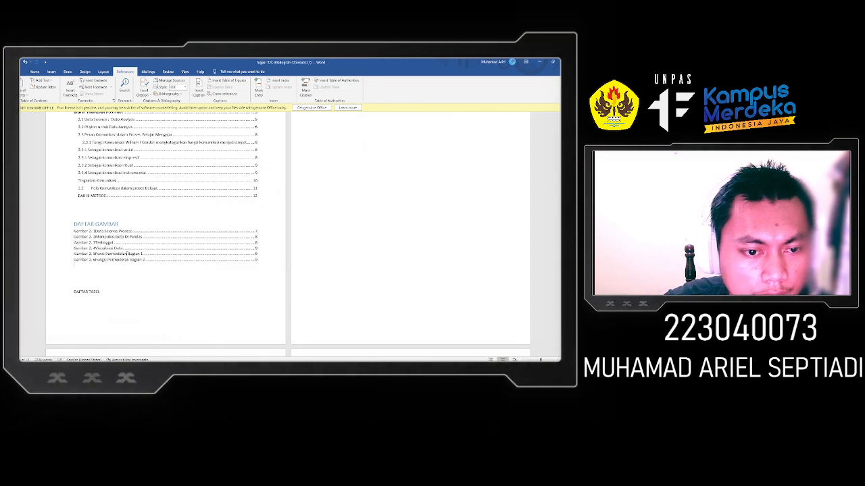
scroll(93, 266, "up", 3)
scroll(93, 266, "down", 3)
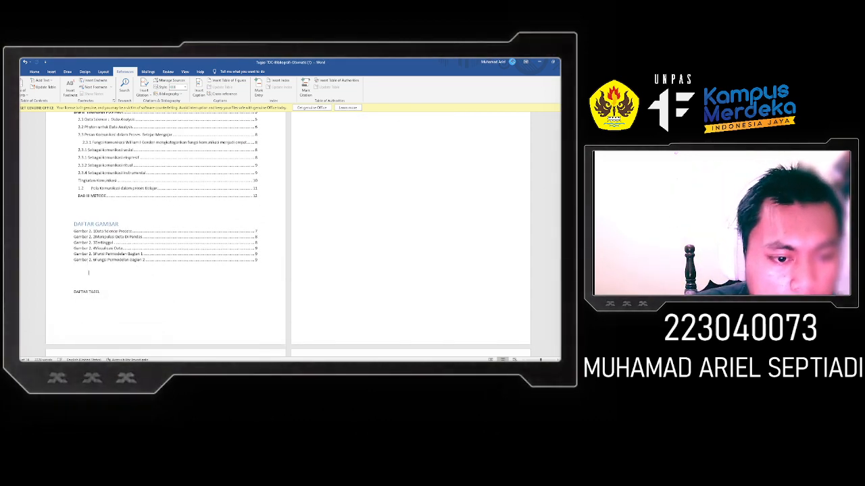
- Insert a table of figures for the "Gambar 3." label below the "Gambar 2." entries and remove the gap between the two lists
left_click(228, 80)
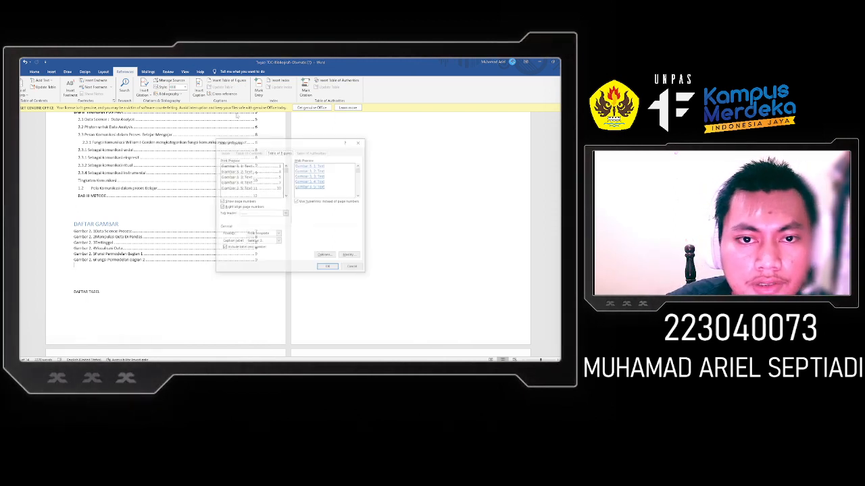
left_click(329, 268)
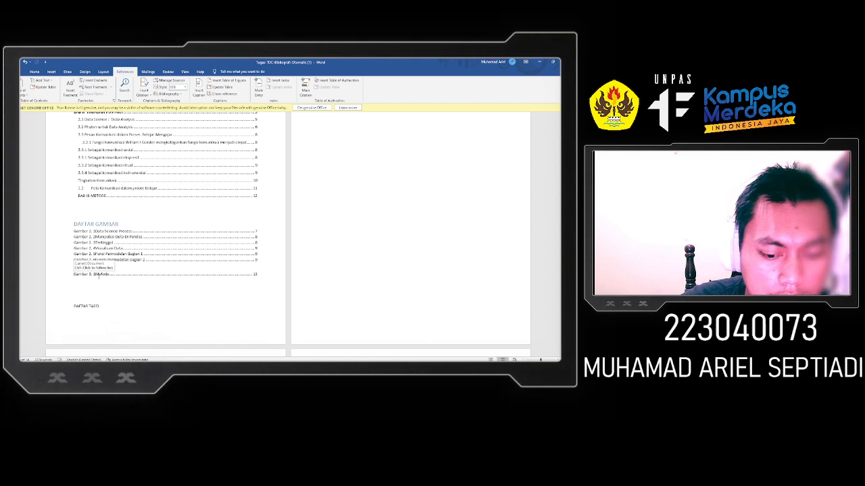
key("BackSpace")
left_click(98, 276)
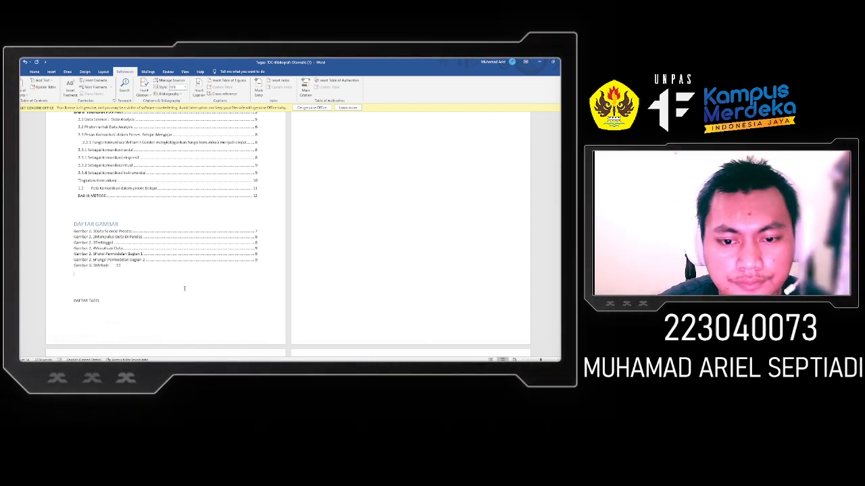
- Delete the surplus blank lines between the DAFTAR GAMBAR list and the DAFTAR TABEL heading
scroll(184, 289, "down", 5)
scroll(103, 258, "up", 2)
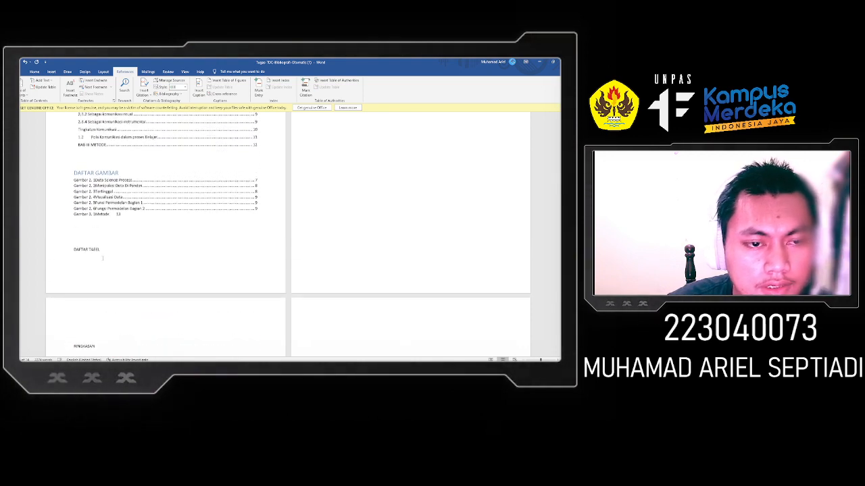
scroll(103, 258, "down", 1)
left_click(56, 245)
left_click(119, 272)
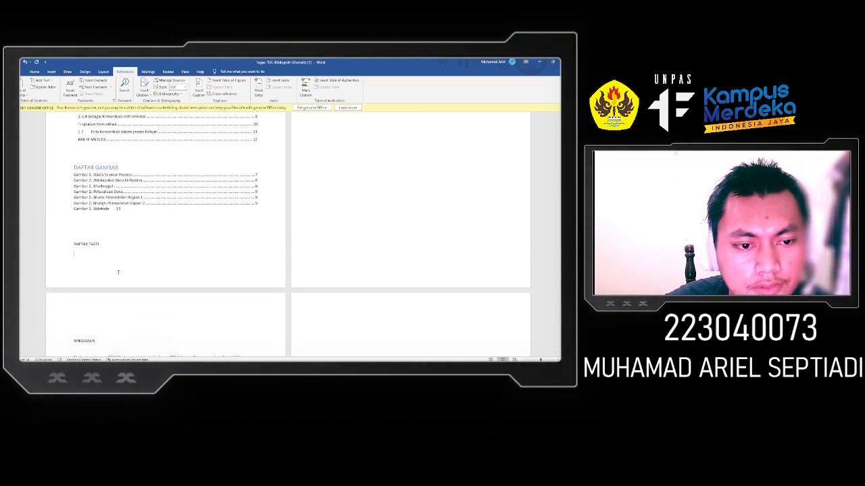
scroll(111, 268, "up", 2)
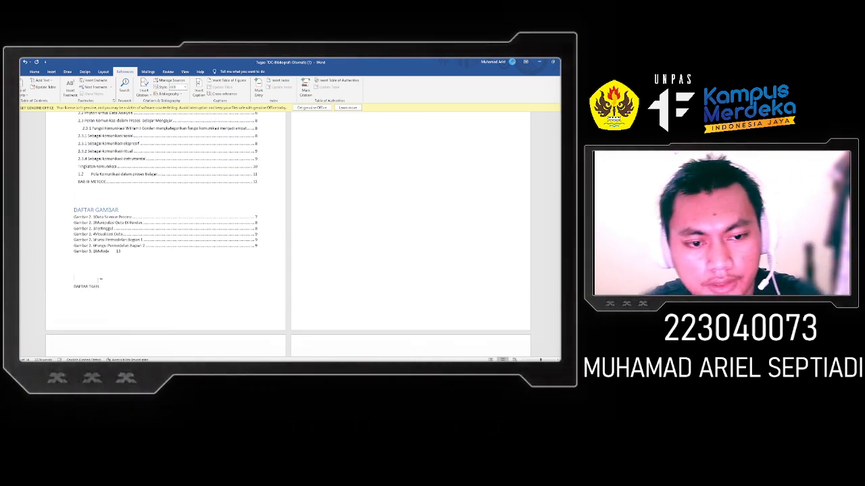
key("BackSpace")
key("BackSpace")
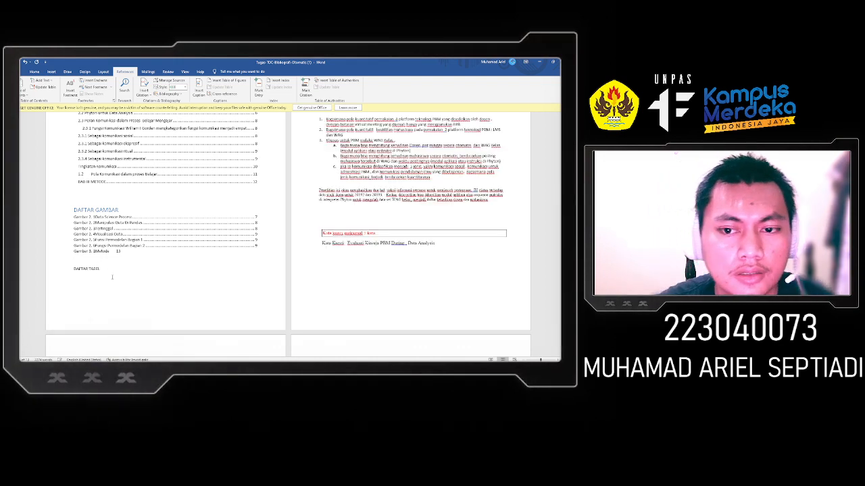
scroll(112, 277, "up", 1)
scroll(116, 279, "down", 1)
left_click(91, 276)
key("Return")
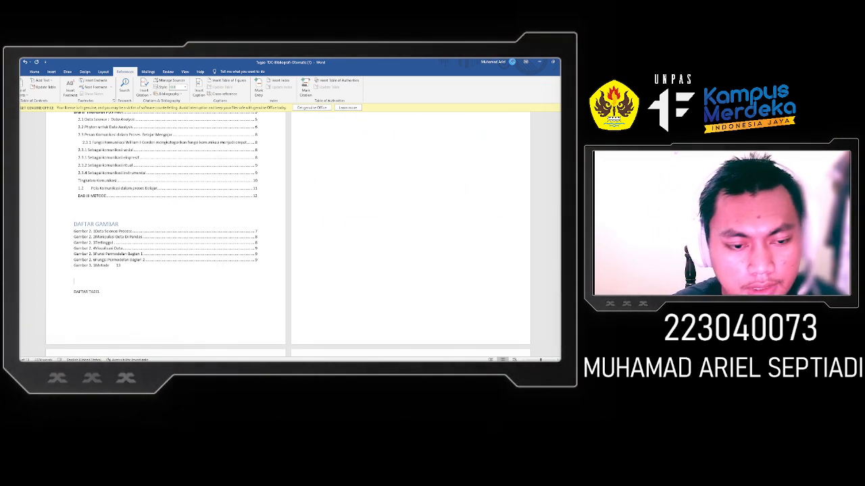
key("BackSpace")
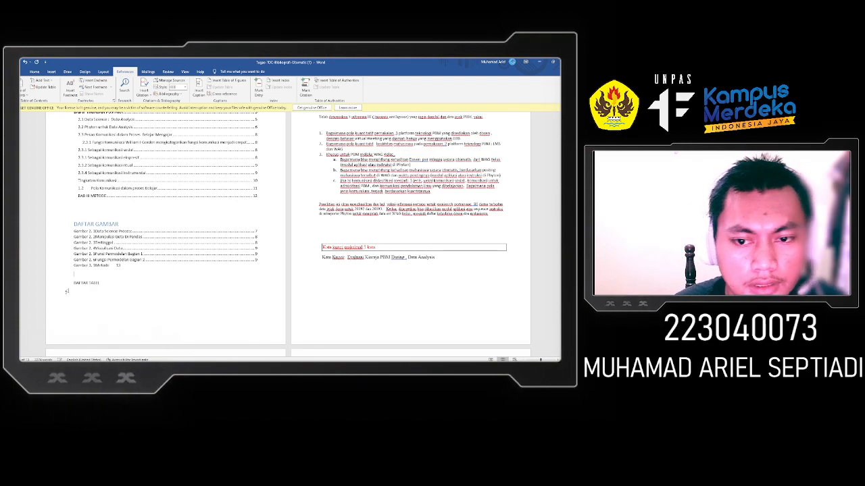
- Insert a page break before DAFTAR TABEL so that it starts on its own page
scroll(304, 301, "down", 15)
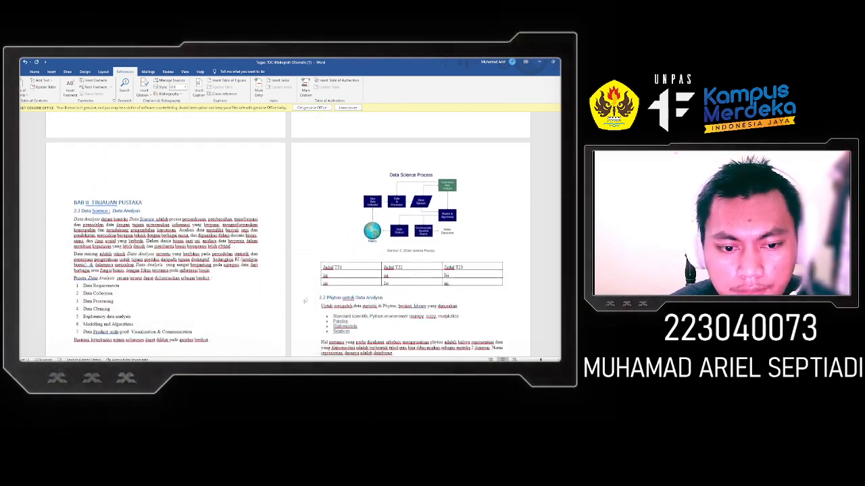
scroll(304, 301, "down", 12)
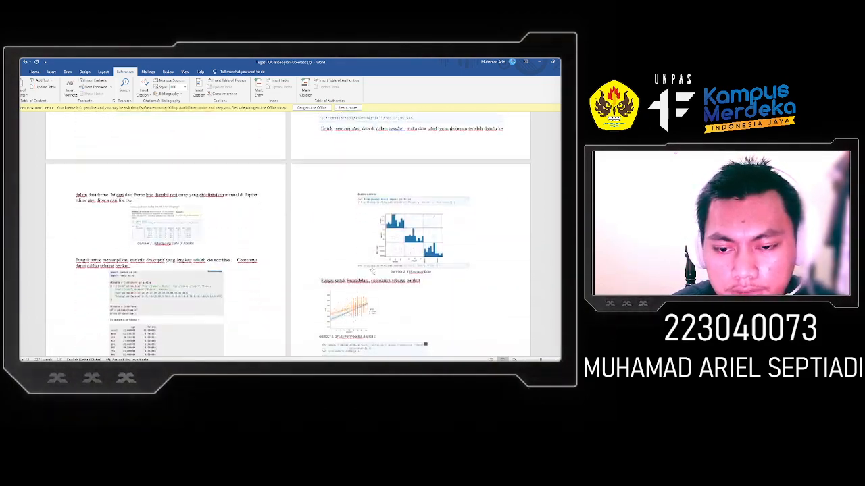
scroll(304, 301, "down", 12)
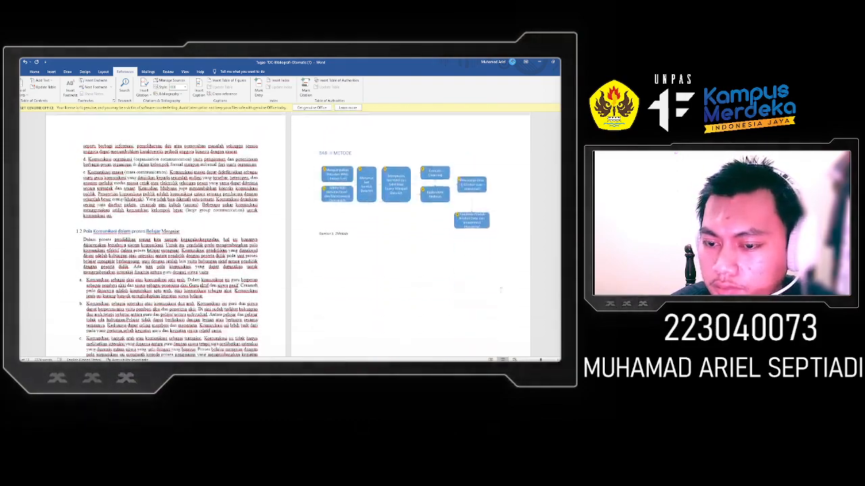
scroll(500, 290, "up", 20)
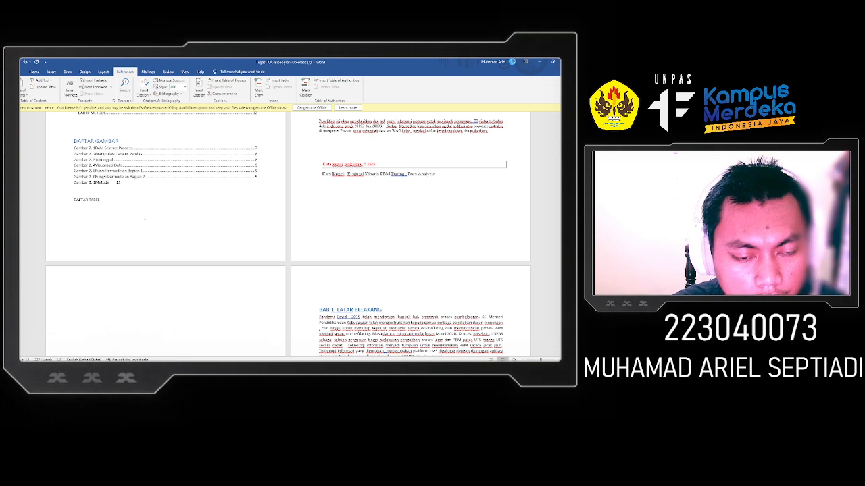
key("ctrl+Return")
scroll(351, 157, "up", 2)
- Apply the Heading 1 style to DAFTAR TABEL and place the cursor on the line below it
left_click_drag(365, 150, 318, 145)
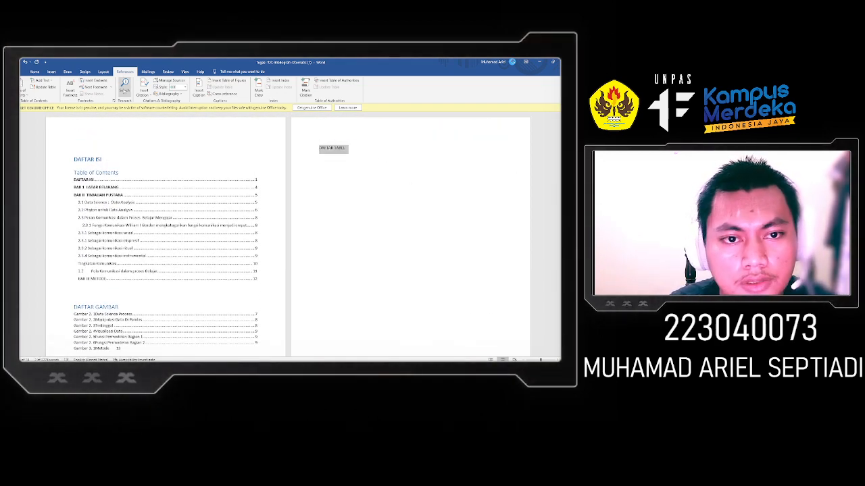
left_click(34, 71)
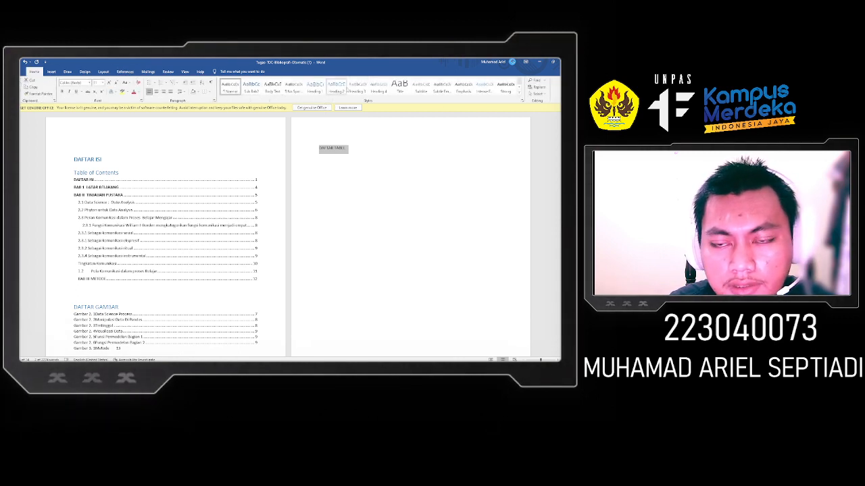
left_click(315, 87)
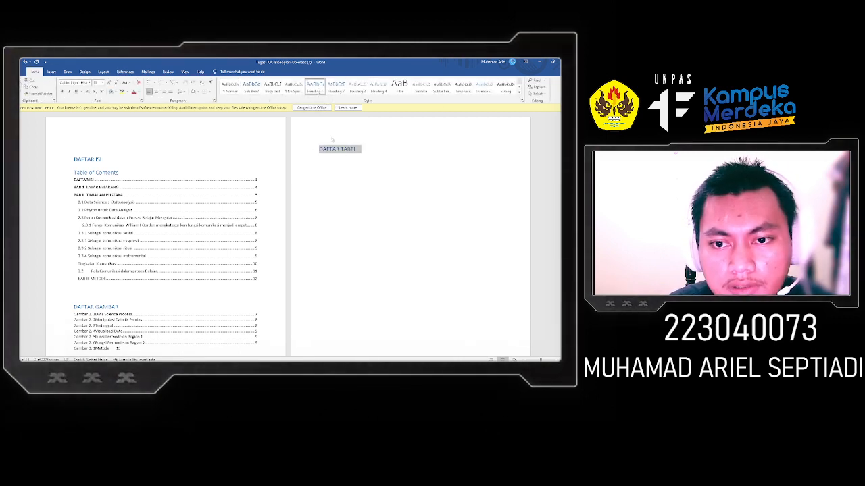
left_click(344, 160)
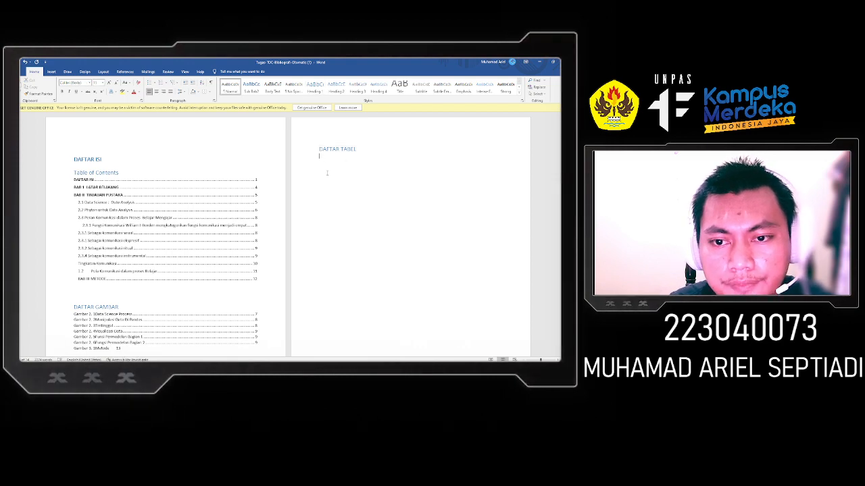
- Create a new "Tabel 2." caption label and add a titled caption with it to the four-column table below the research questions
scroll(376, 195, "down", 15)
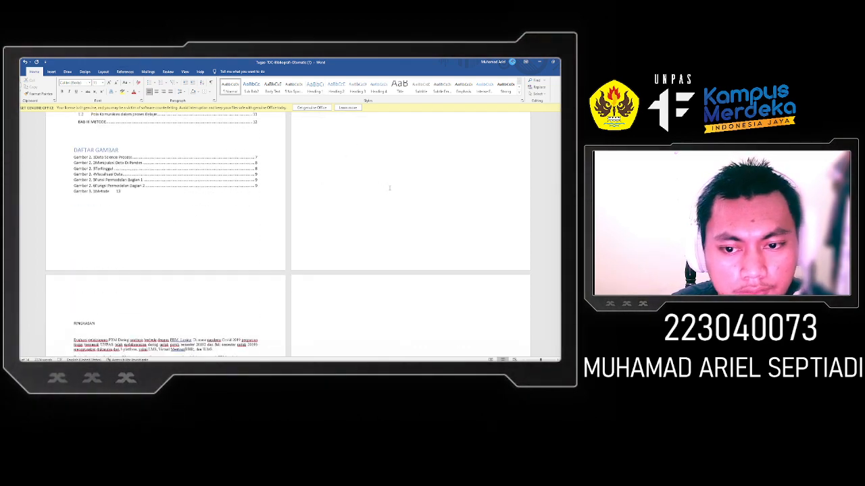
scroll(376, 196, "down", 15)
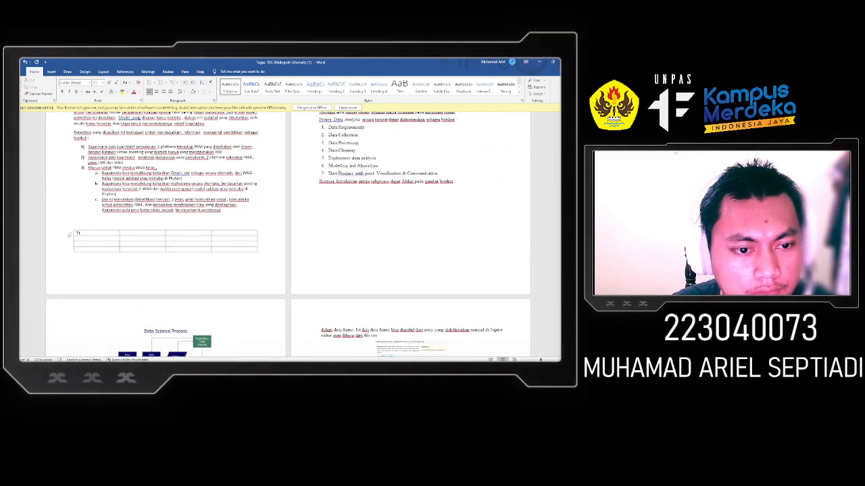
left_click(70, 227)
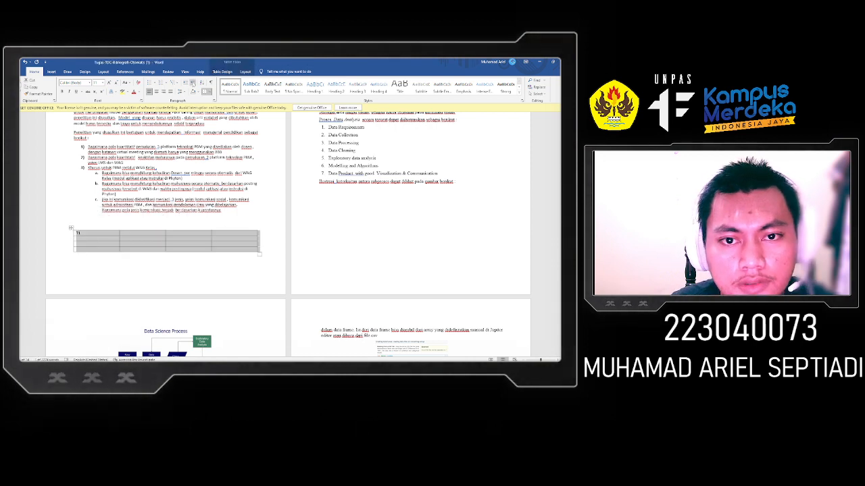
left_click(124, 72)
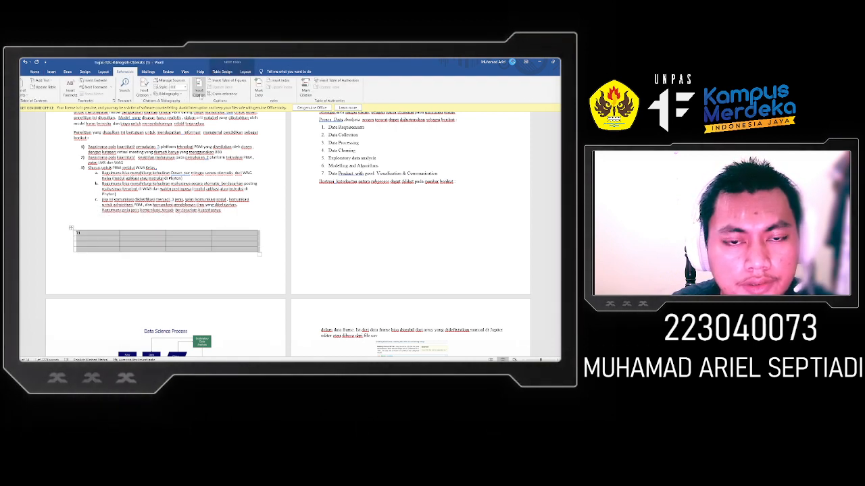
left_click(198, 90)
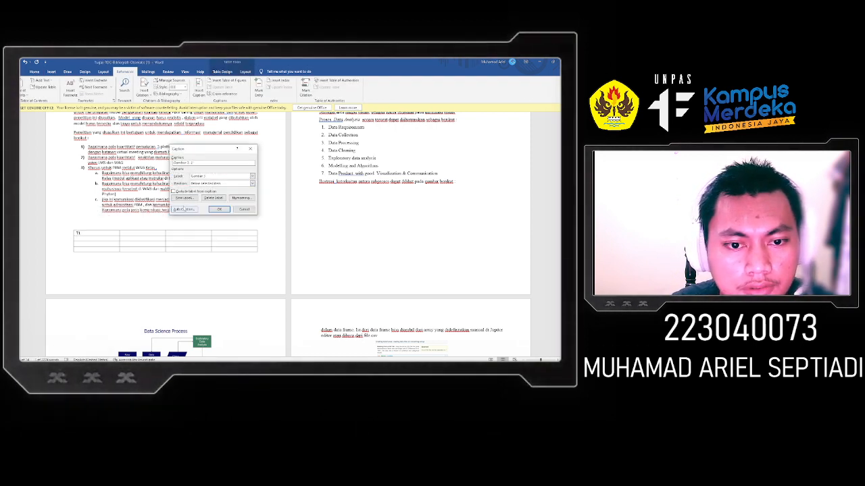
left_click(184, 198)
type("T")
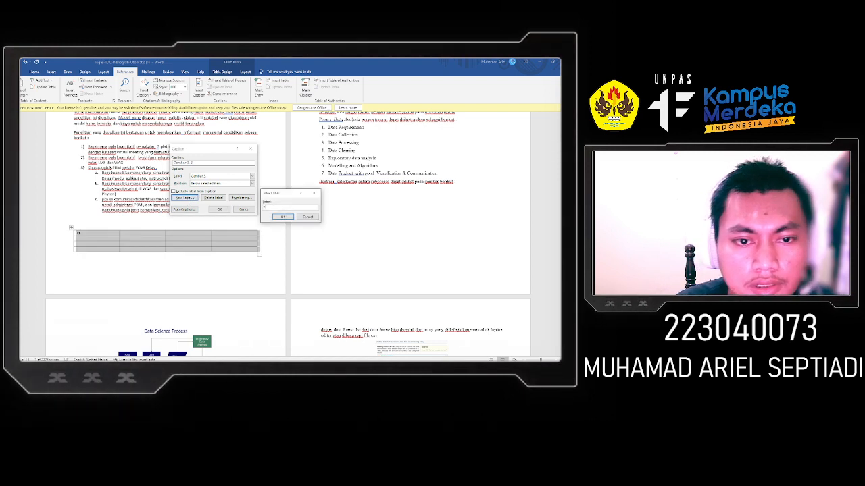
type("abel")
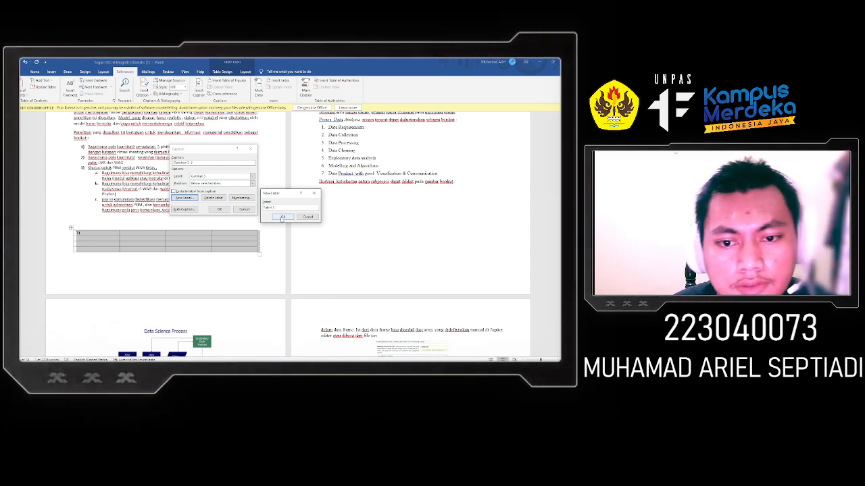
left_click(281, 217)
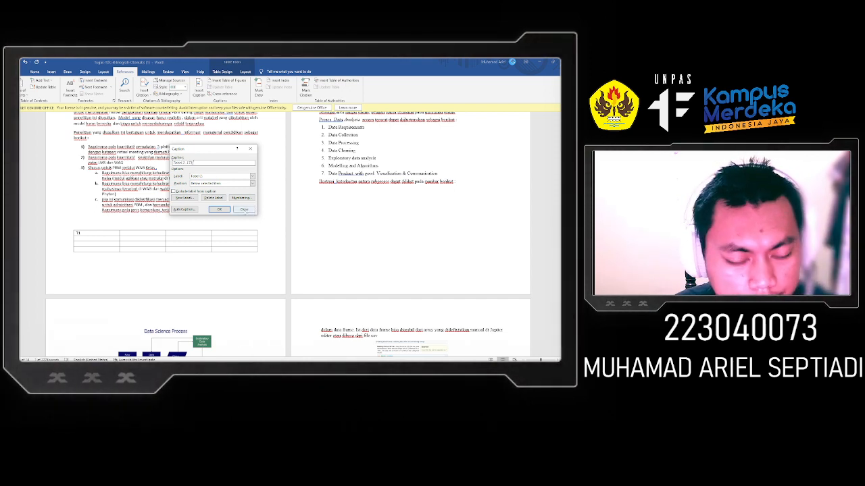
left_click(219, 209)
- Add a titled "Tabel 2." caption below the three-column table under the Data Science Process picture
scroll(406, 236, "up", 3)
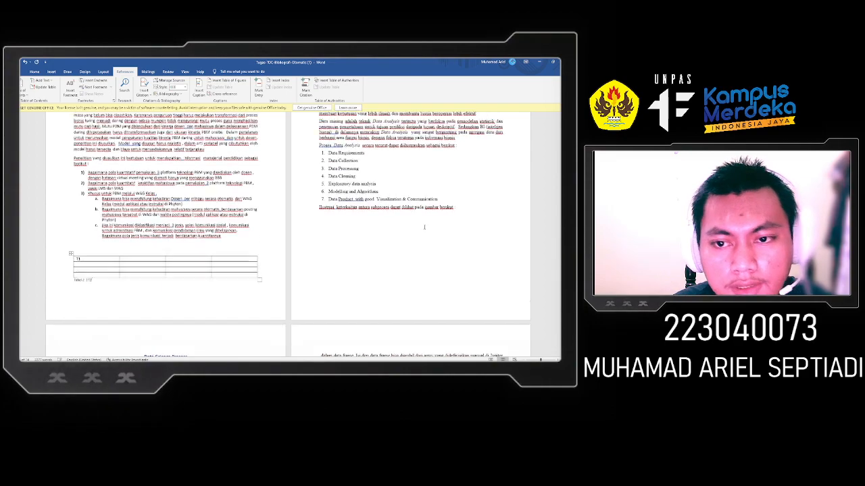
scroll(407, 236, "down", 5)
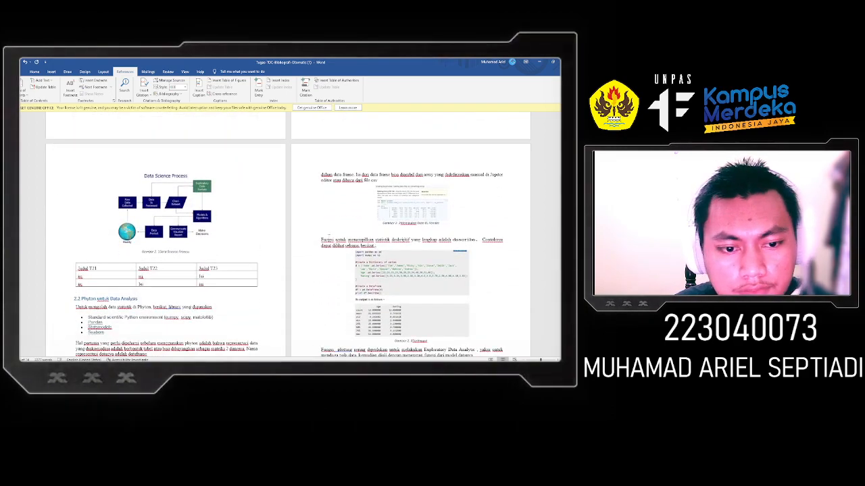
scroll(310, 245, "up", 1)
scroll(309, 245, "up", 3)
scroll(203, 243, "down", 5)
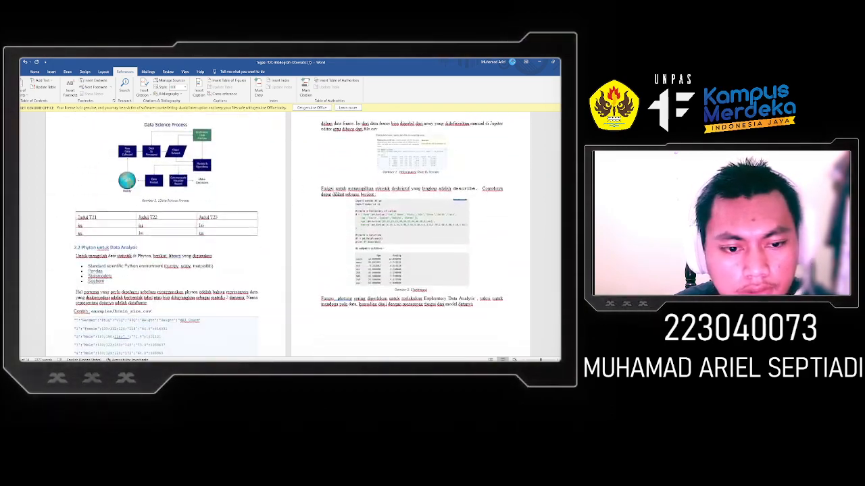
left_click(73, 203)
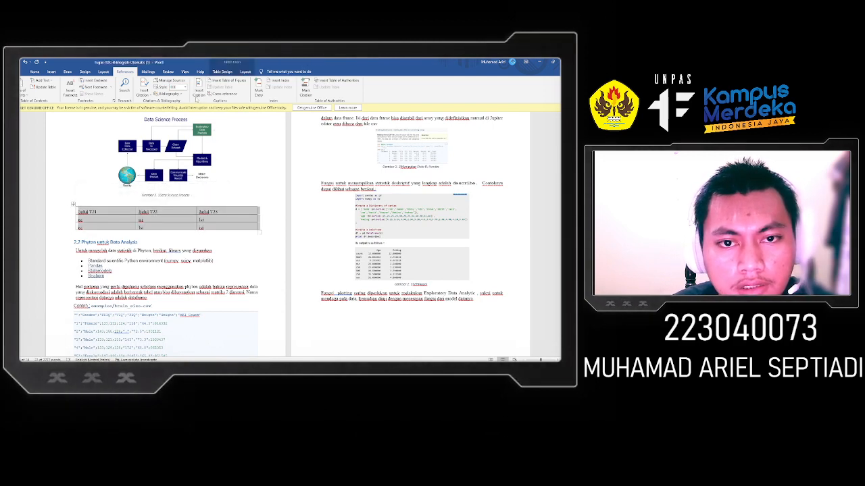
left_click(200, 94)
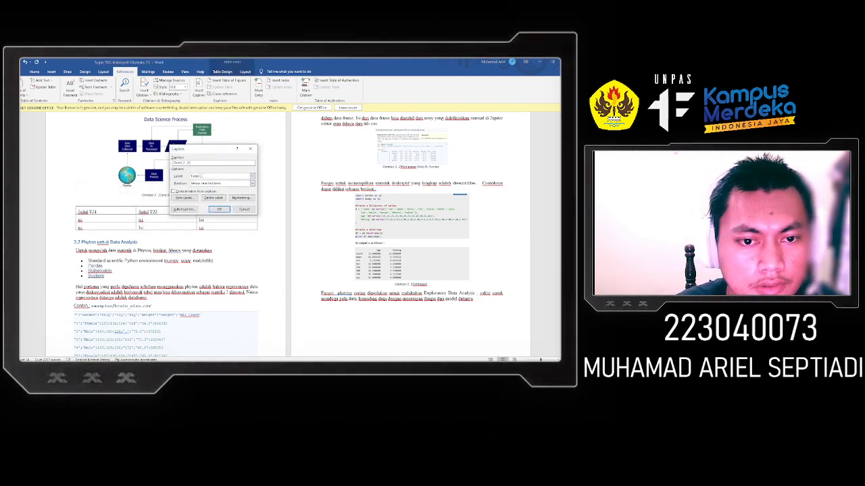
type("t")
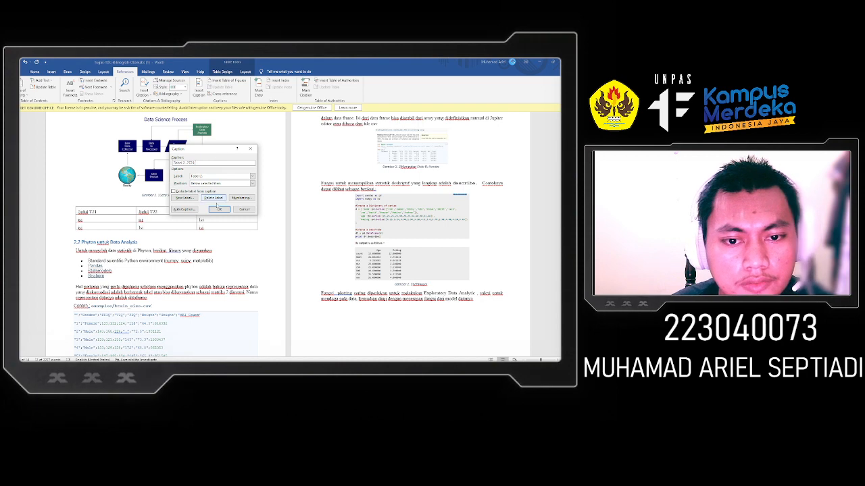
left_click(218, 209)
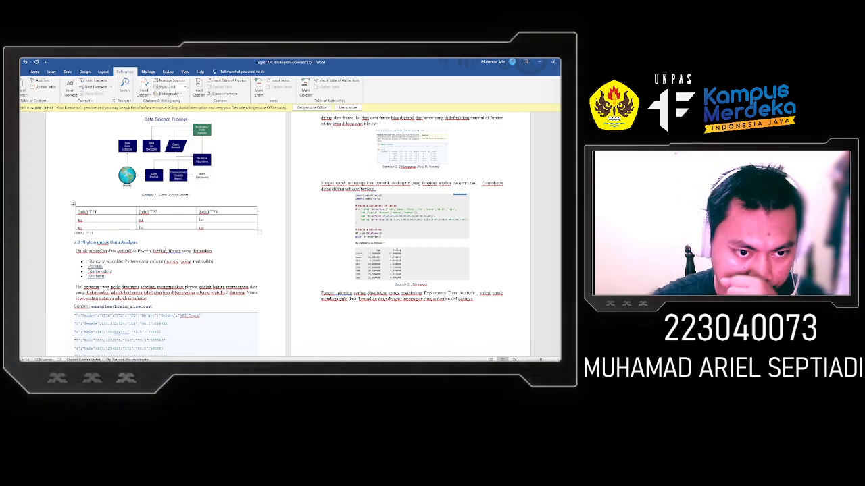
- Insert a table of figures for the "Tabel 2." label below the DAFTAR TABEL heading
scroll(147, 239, "down", 2)
scroll(182, 252, "up", 5)
scroll(183, 252, "down", 4)
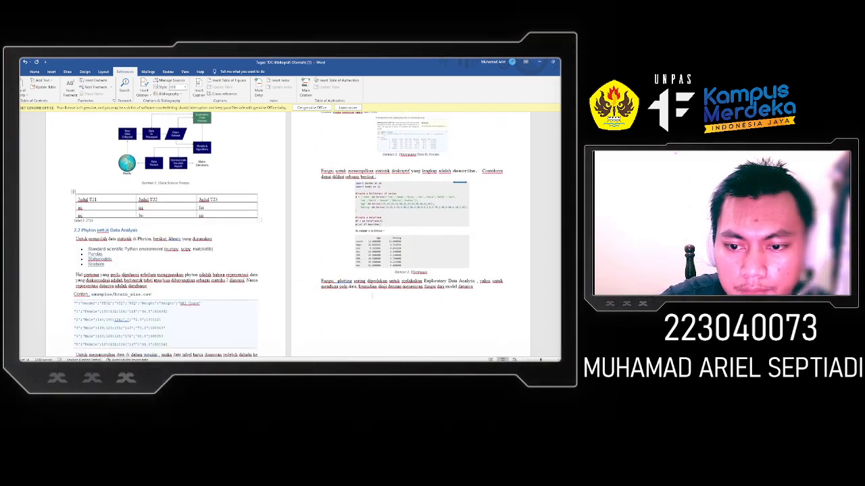
left_click_drag(560, 214, 560, 127)
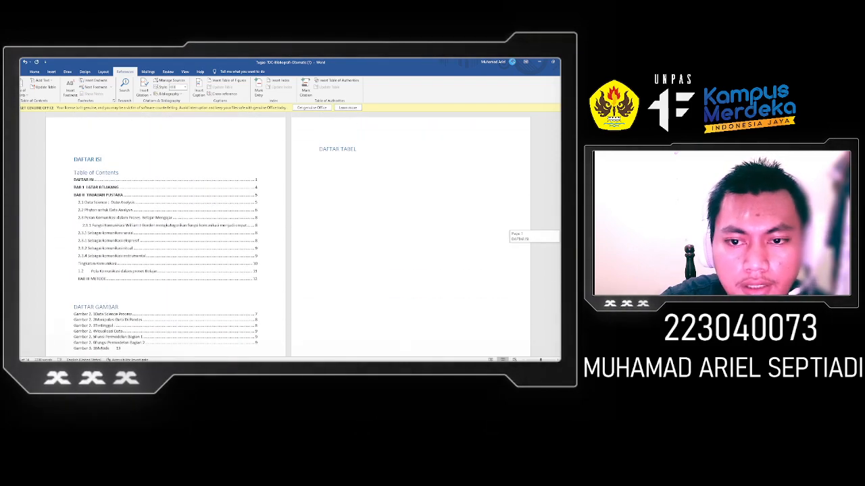
left_click(358, 159)
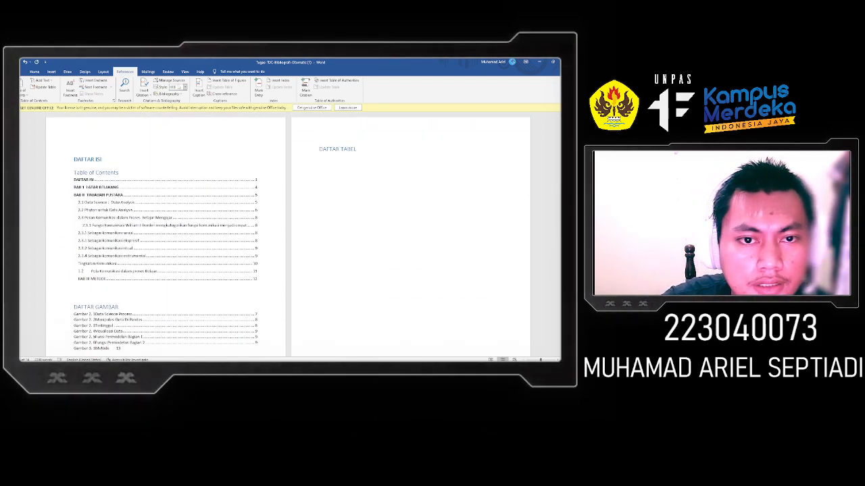
left_click(227, 80)
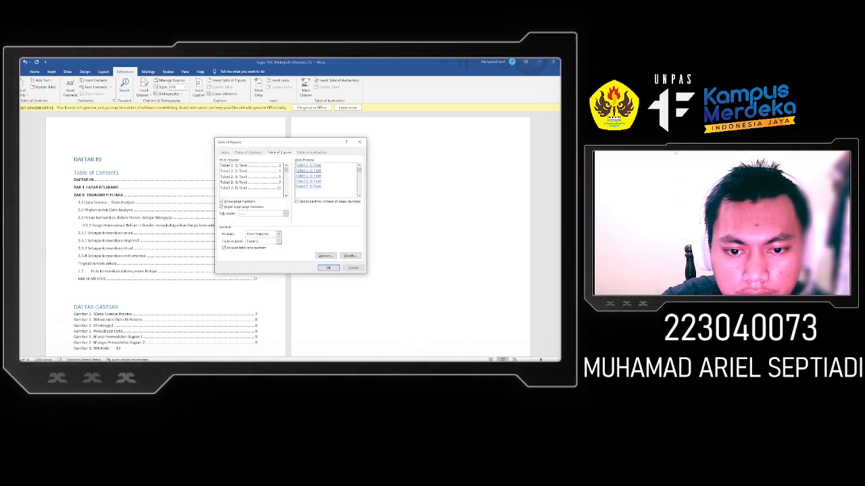
- Insert the automatic list of tables with page numbers under the DAFTAR TABEL heading
left_click(329, 268)
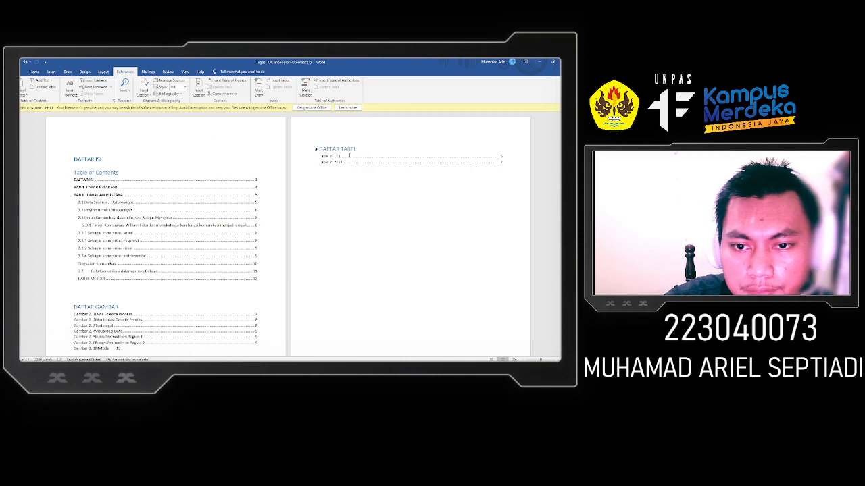
- Apply the Heading 1 style to the DAFTAR PUSTAKA title and place the cursor on the line below it
scroll(345, 171, "down", 5)
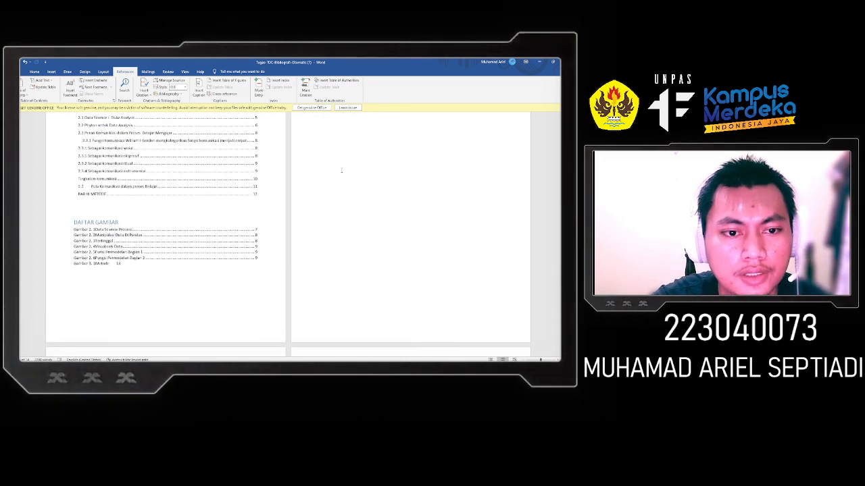
scroll(346, 172, "down", 2)
scroll(288, 233, "down", 10)
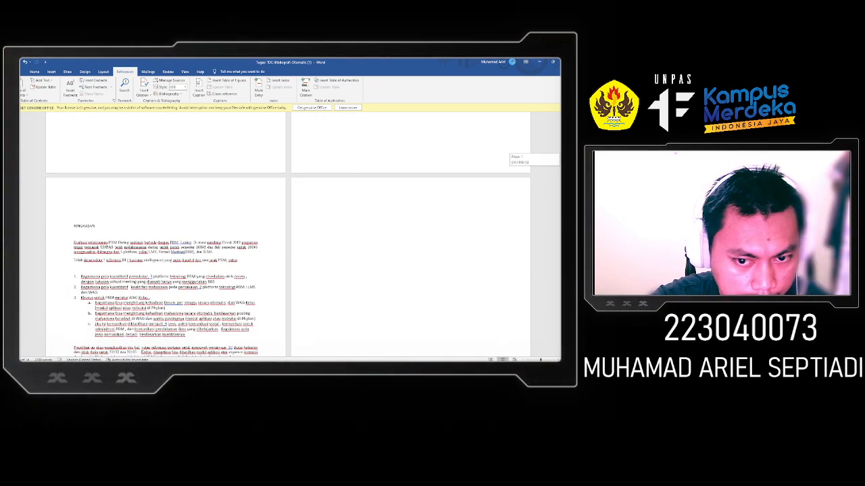
scroll(288, 233, "down", 20)
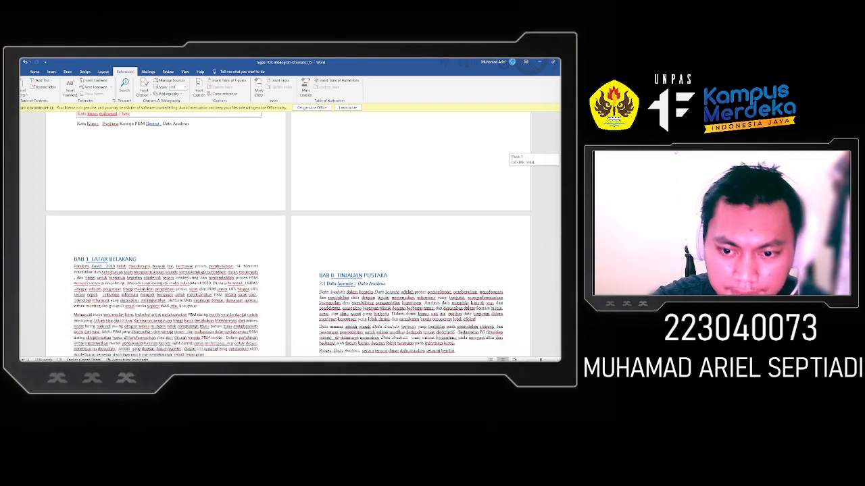
scroll(288, 233, "down", 5)
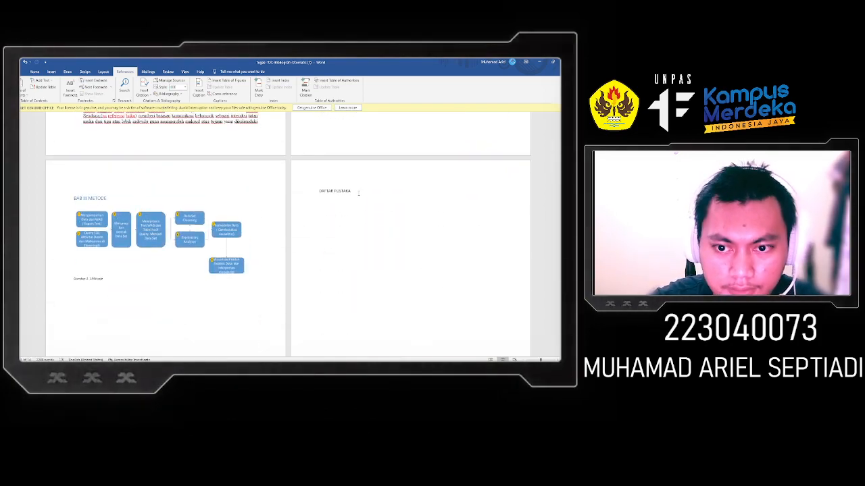
left_click_drag(319, 191, 351, 191)
left_click(52, 72)
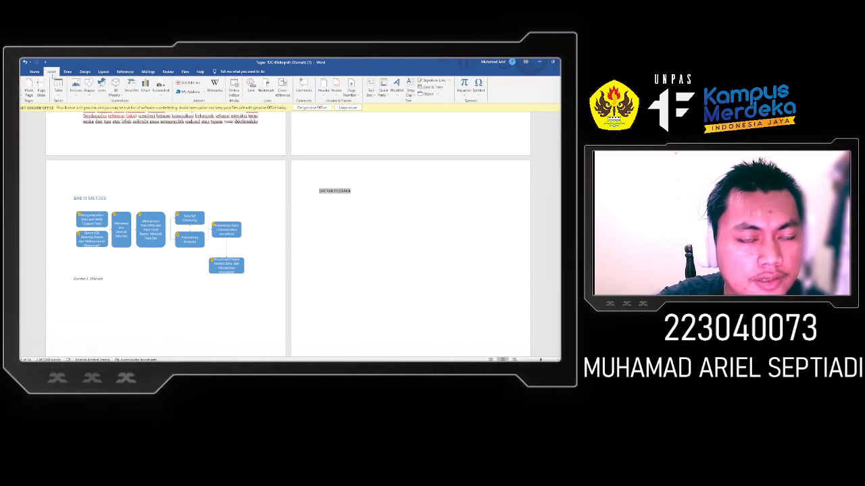
left_click(33, 72)
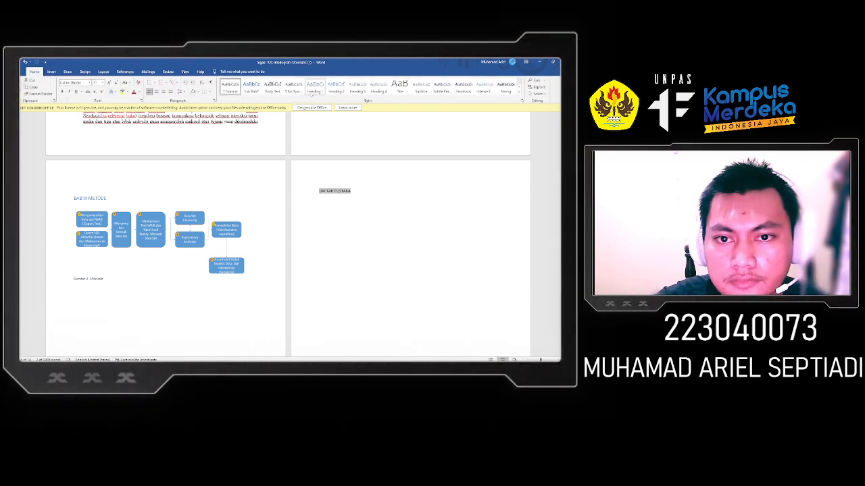
left_click(315, 88)
left_click(355, 203)
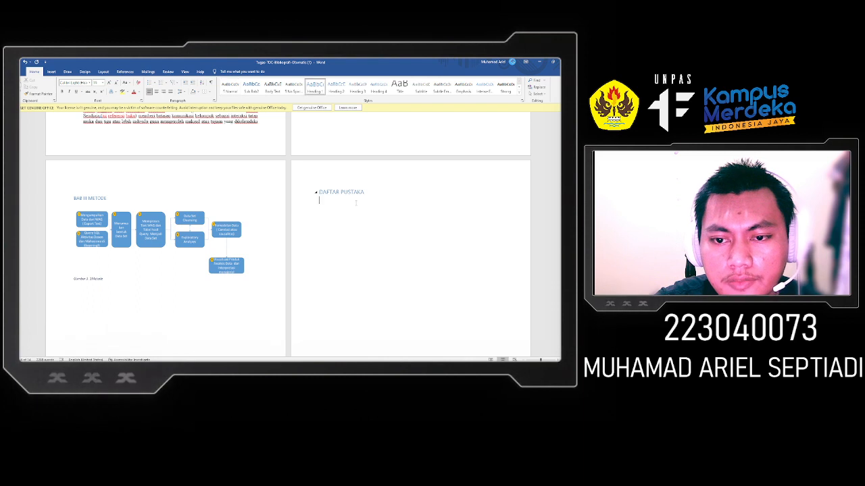
left_click(125, 72)
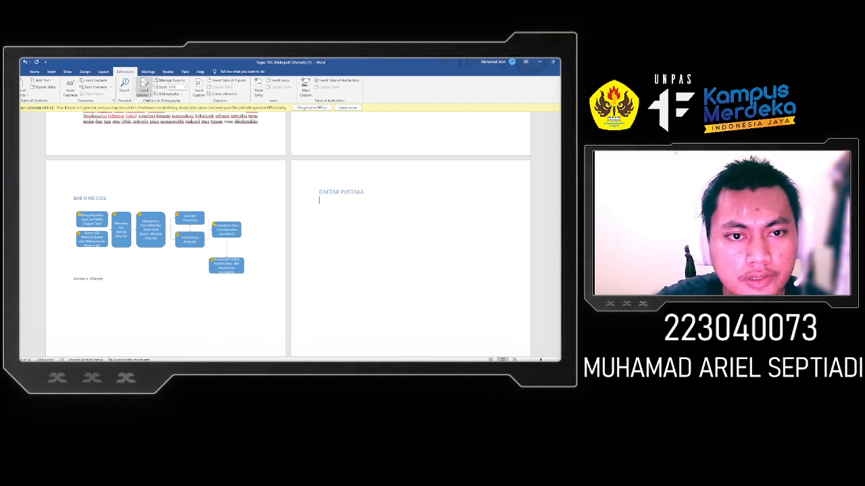
left_click(144, 88)
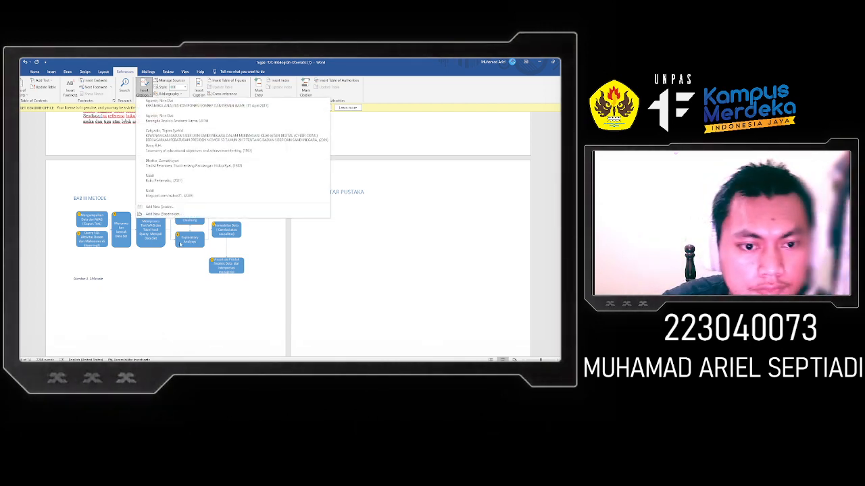
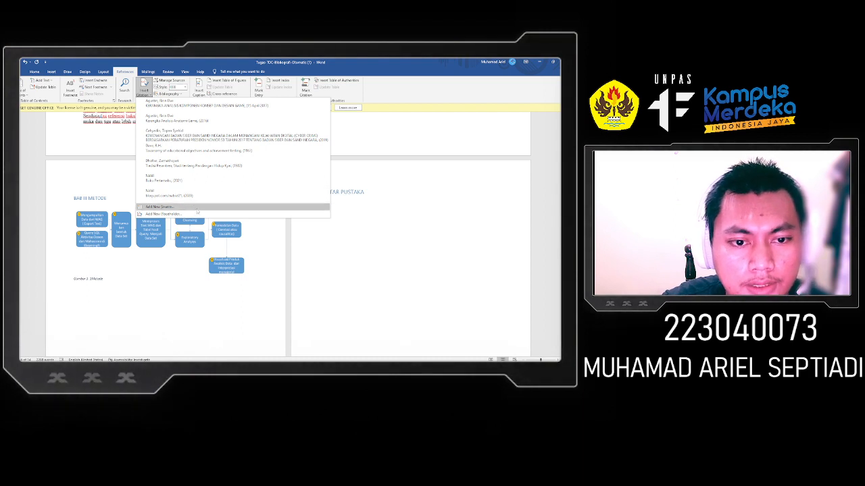
left_click(159, 207)
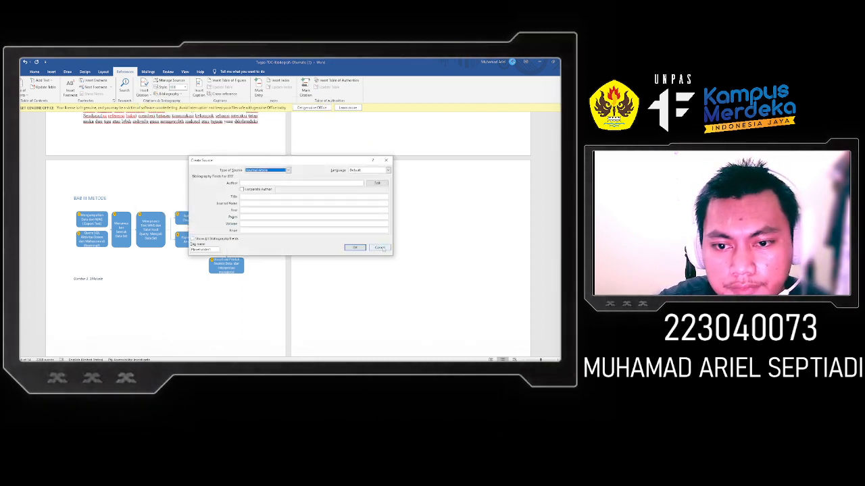
left_click(380, 248)
- In the Source Manager, delete all sources from the current list and the remaining source from the master list
left_click(172, 80)
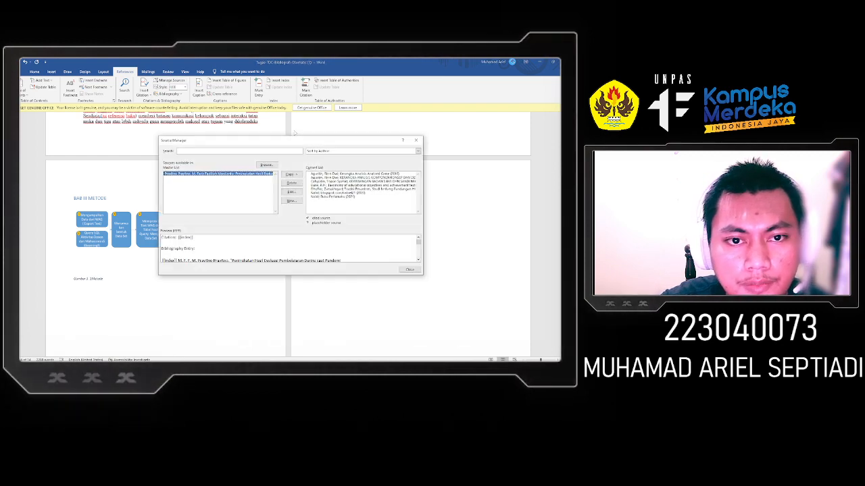
left_click(362, 174)
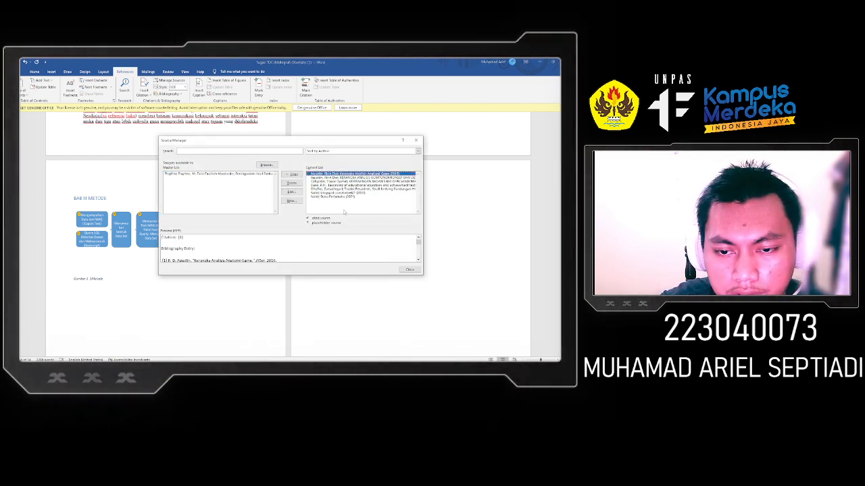
left_click_drag(343, 175, 338, 204)
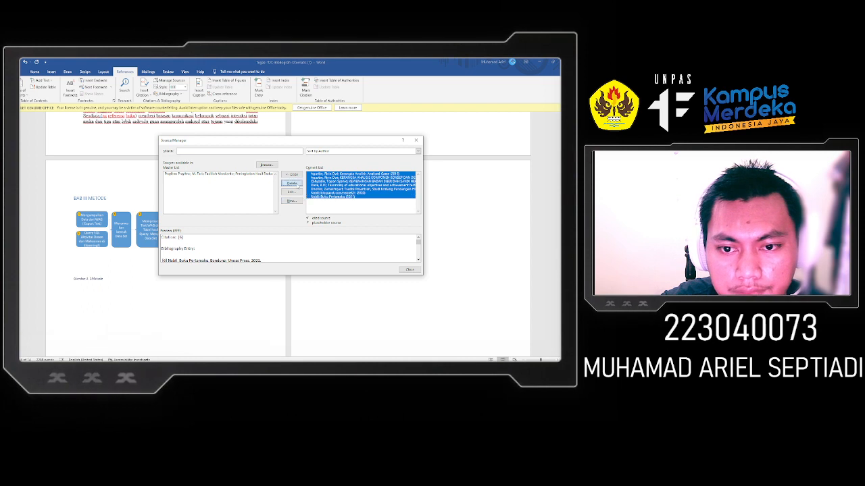
left_click(297, 185)
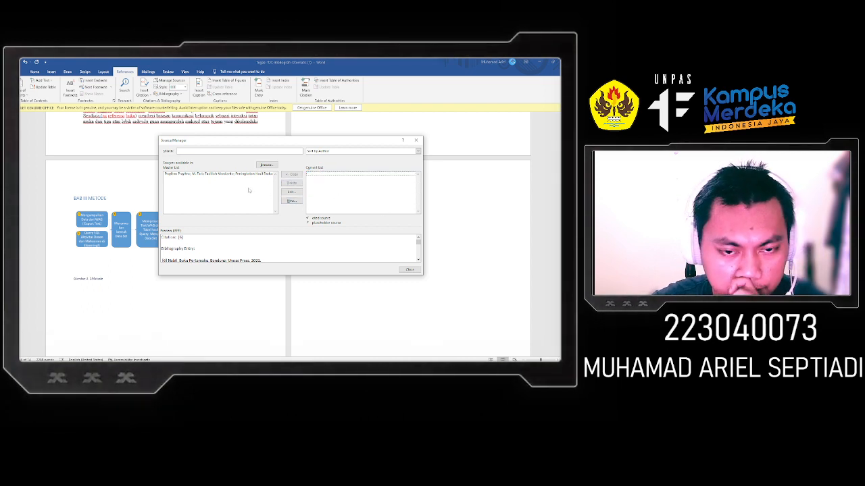
left_click(223, 173)
left_click(291, 183)
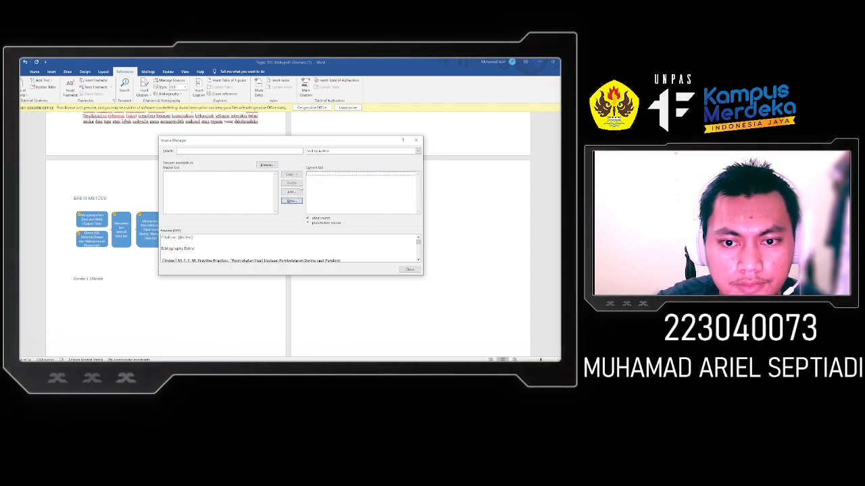
left_click(410, 269)
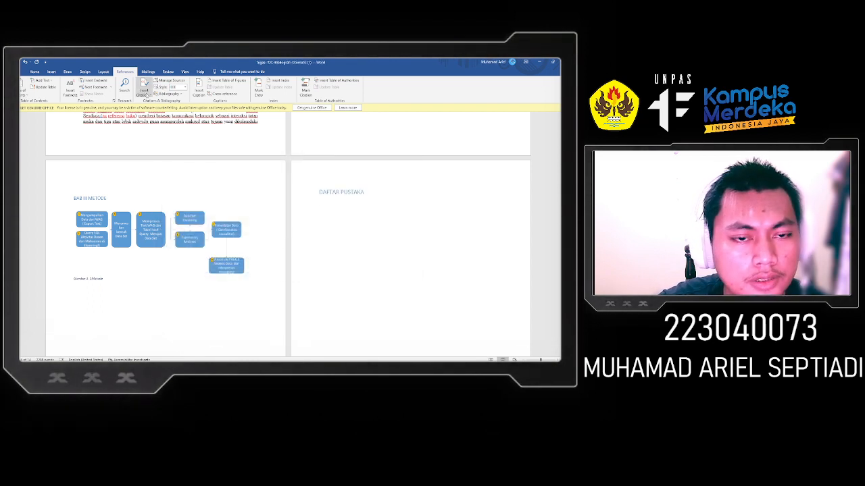
- Open a blank new citation source of type Journal Article and move its form off the document text
left_click(144, 88)
left_click(157, 104)
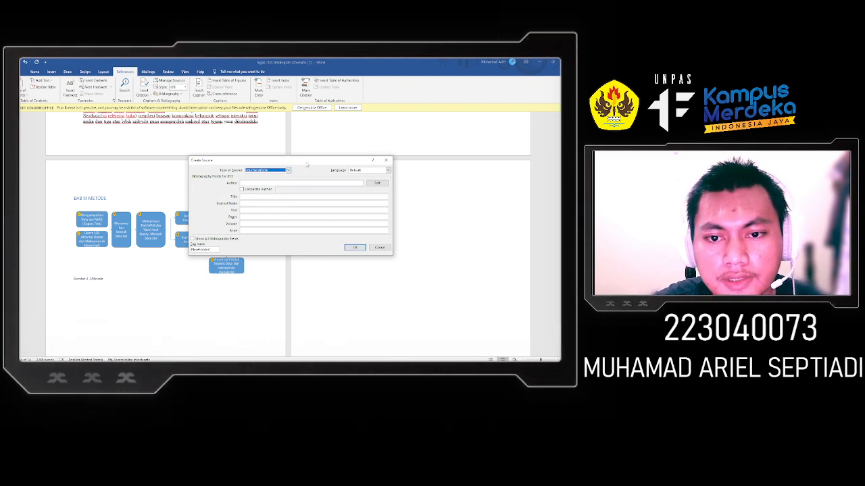
left_click_drag(307, 162, 200, 146)
- Look through the document's chapters, contents list, summary and keywords, keeping the source form clear of the text
scroll(452, 201, "up", 2)
scroll(445, 203, "up", 2)
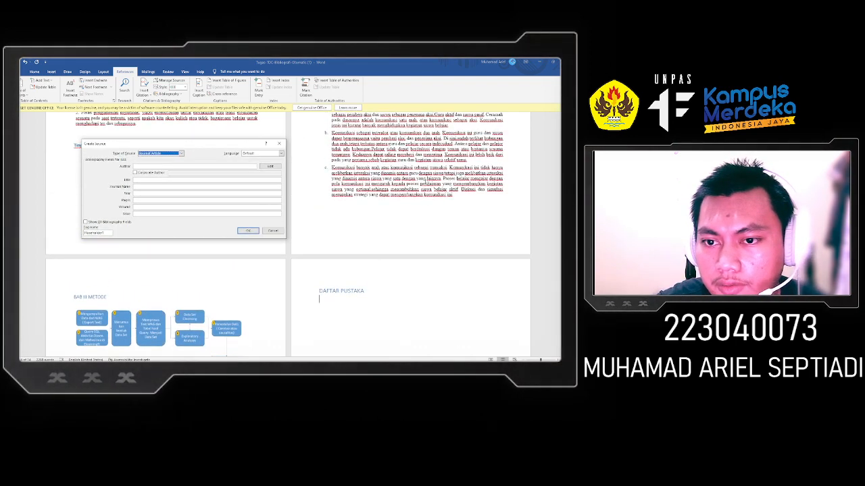
scroll(421, 194, "down", 3)
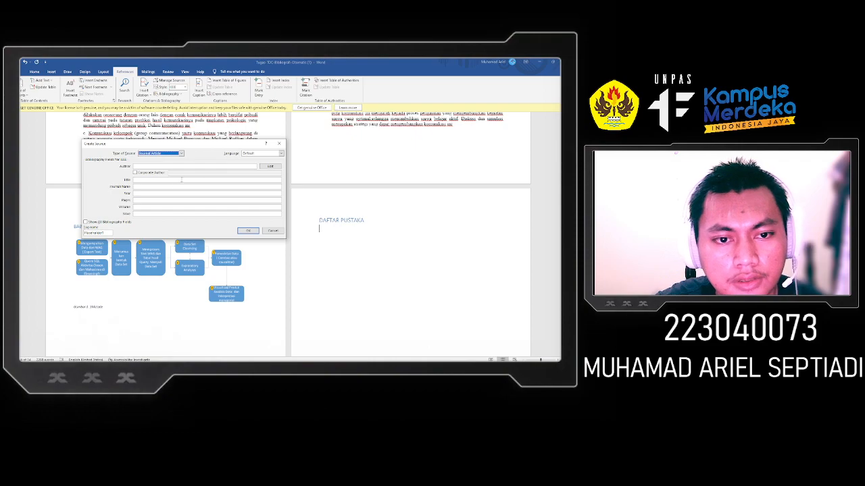
left_click_drag(169, 143, 392, 171)
scroll(419, 304, "up", 5)
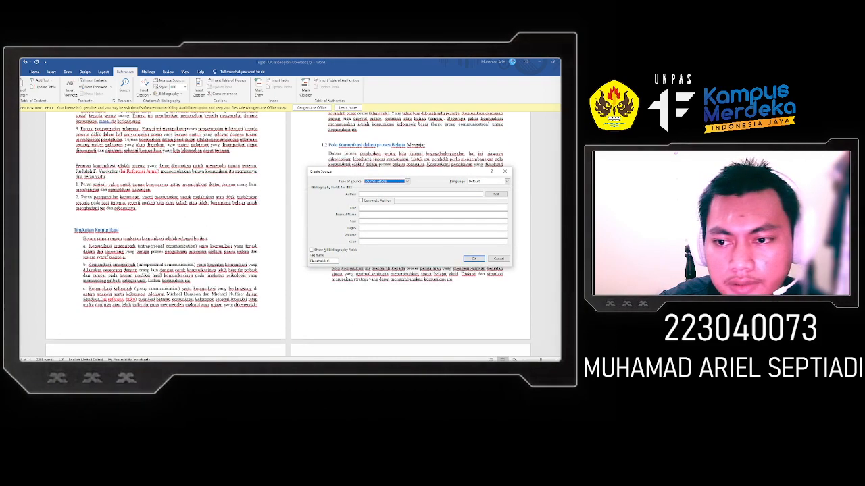
scroll(410, 304, "up", 2)
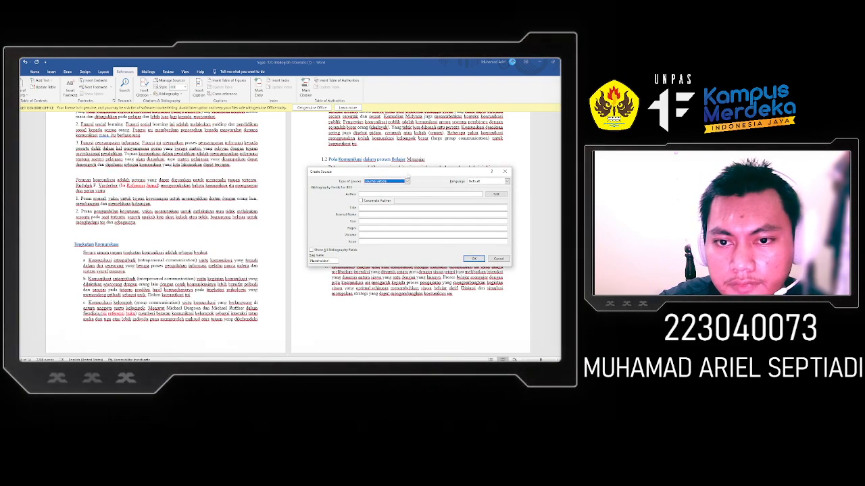
scroll(410, 304, "down", 15)
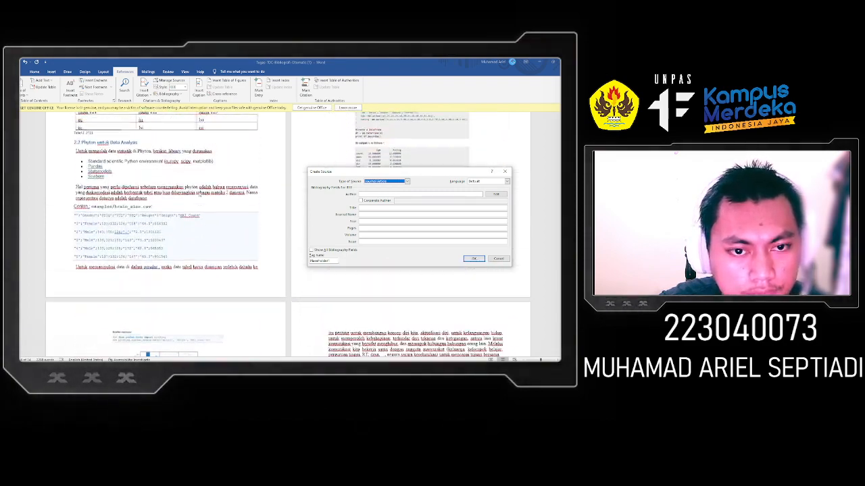
scroll(199, 197, "up", 15)
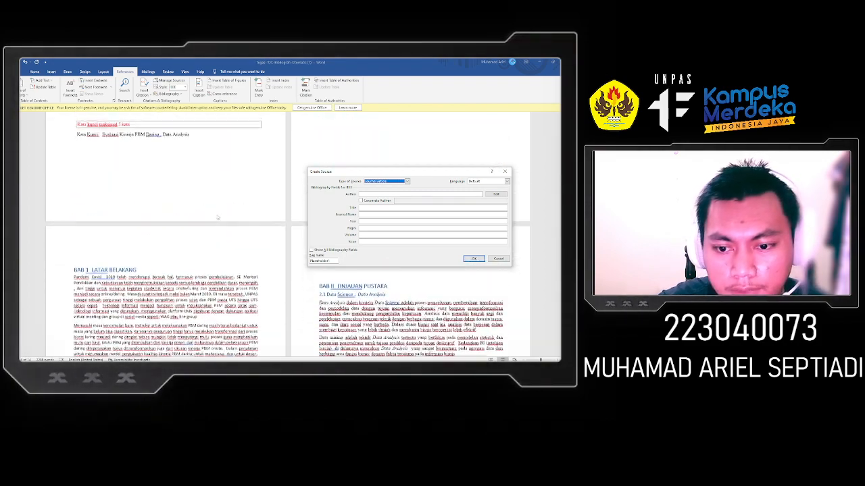
scroll(218, 217, "up", 10)
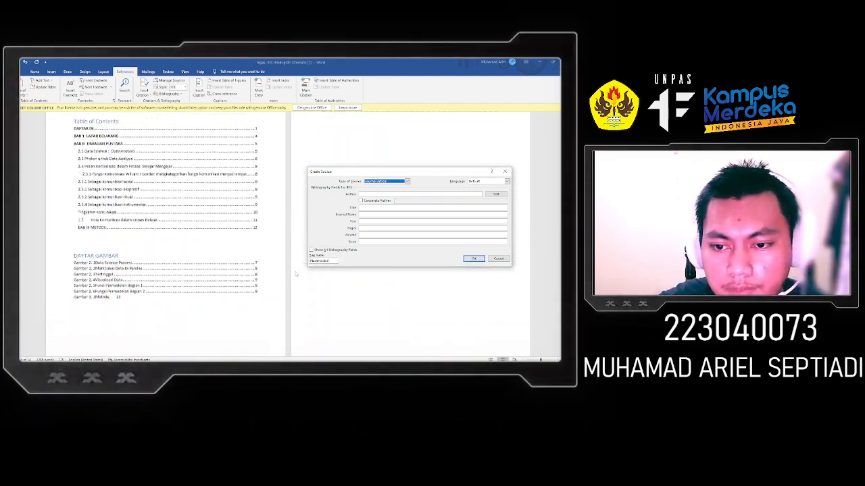
scroll(295, 274, "up", 10)
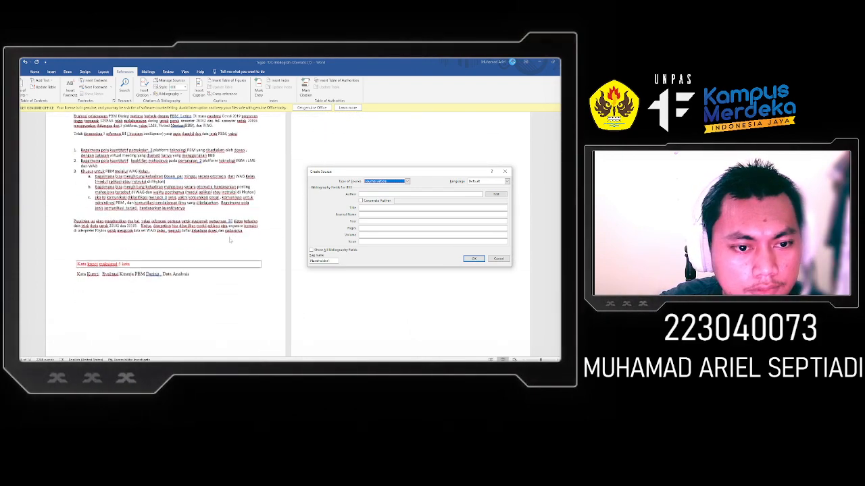
scroll(230, 240, "down", 10)
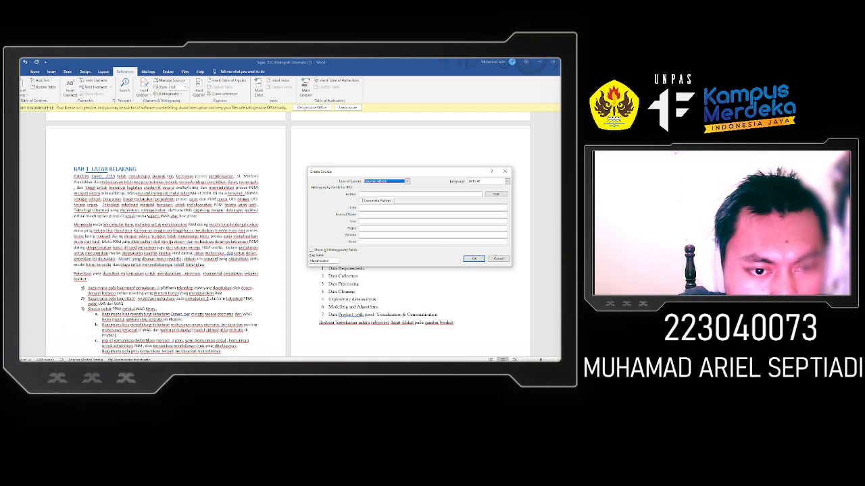
scroll(194, 210, "up", 3)
scroll(169, 216, "up", 3)
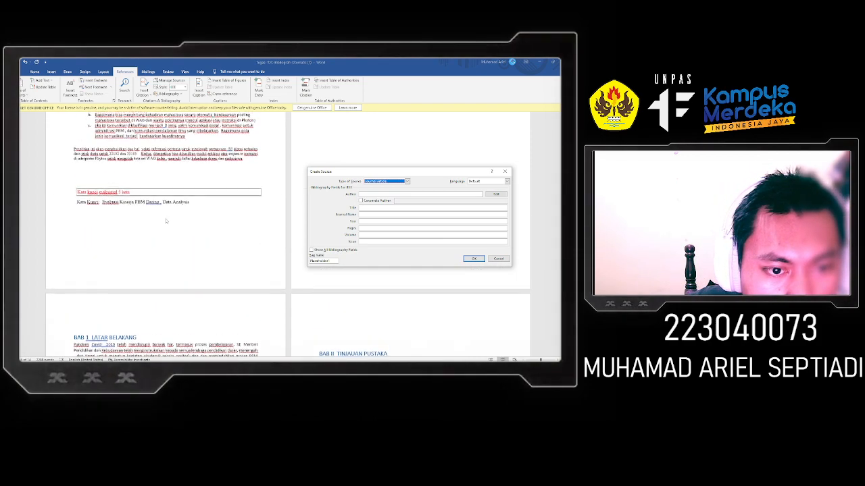
scroll(149, 211, "down", 5)
scroll(139, 209, "down", 4)
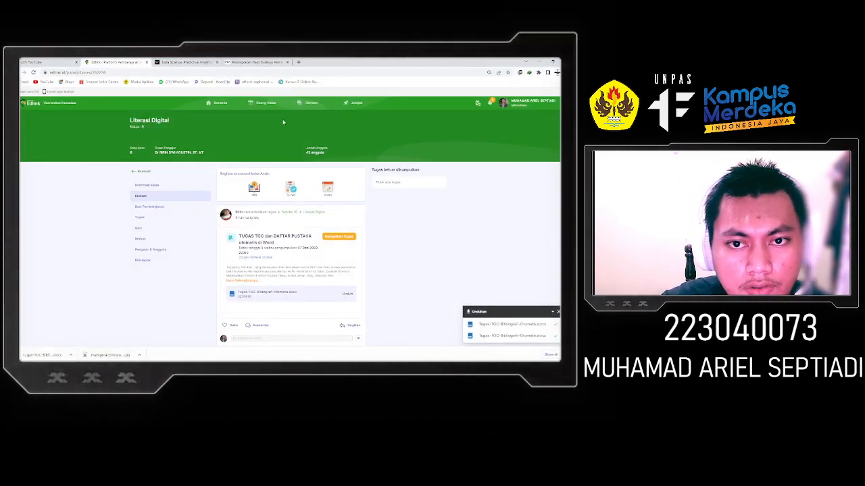
- Switch to the browser's MUST journal article page and copy "Hasil Evaluasi Pembelajaran Daring" from the article title
left_click(265, 62)
left_click(257, 233)
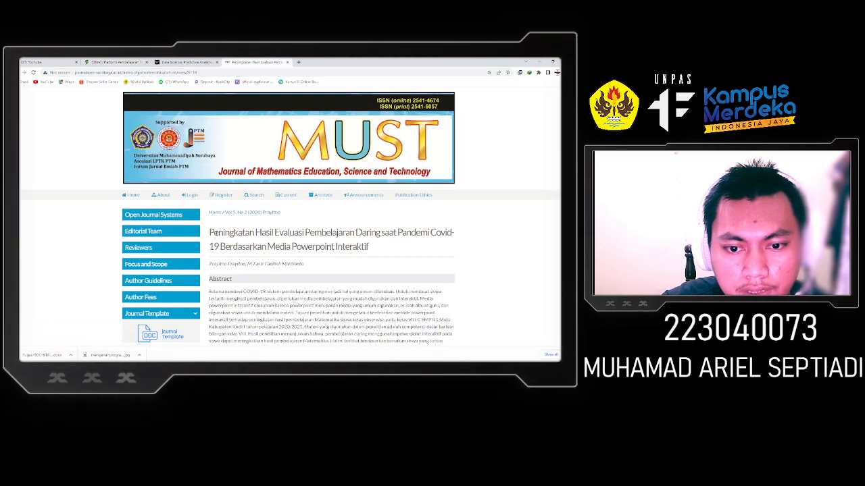
left_click_drag(256, 233, 381, 233)
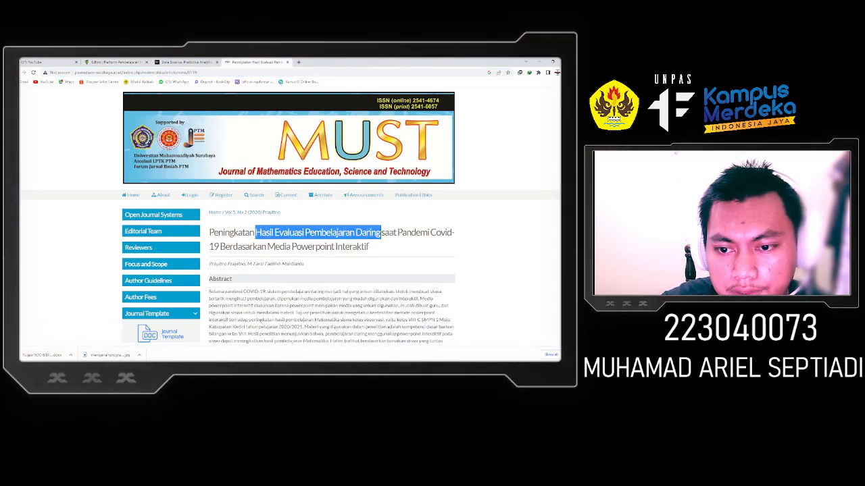
right_click(381, 233)
left_click(385, 240)
- Open Google Scholar in a new browser tab
left_click(299, 62)
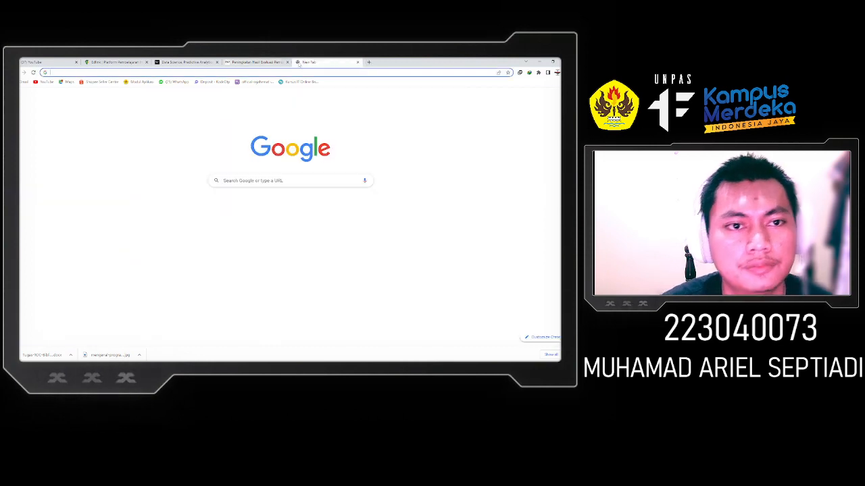
key("ctrl+v")
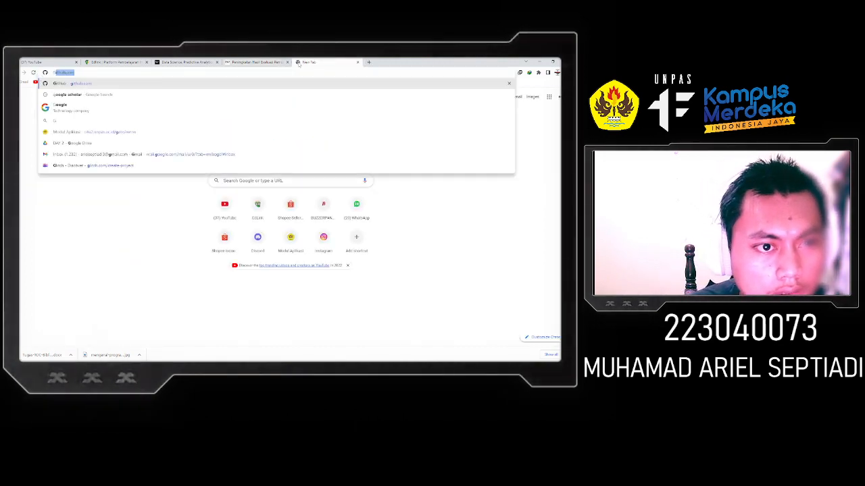
key("Return")
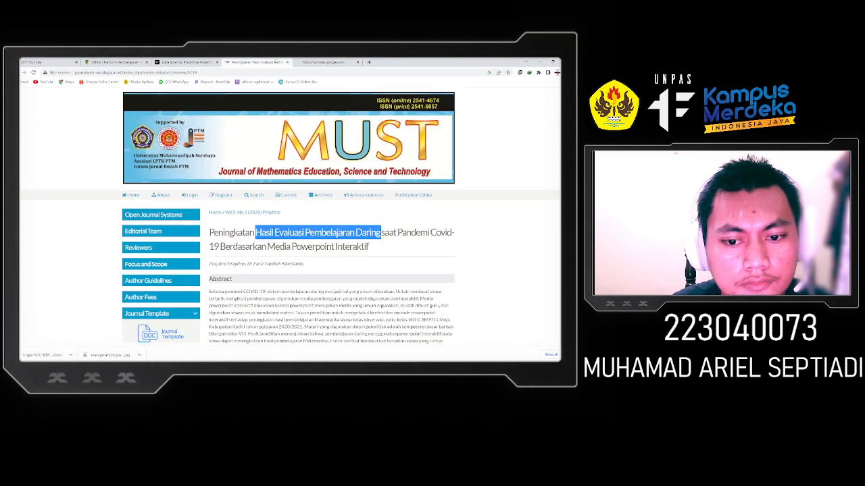
- Search Google Scholar for "Hasil Evaluasi Pembelajaran Daring" and open the matching MUST journal article from the results
key("ctrl+v")
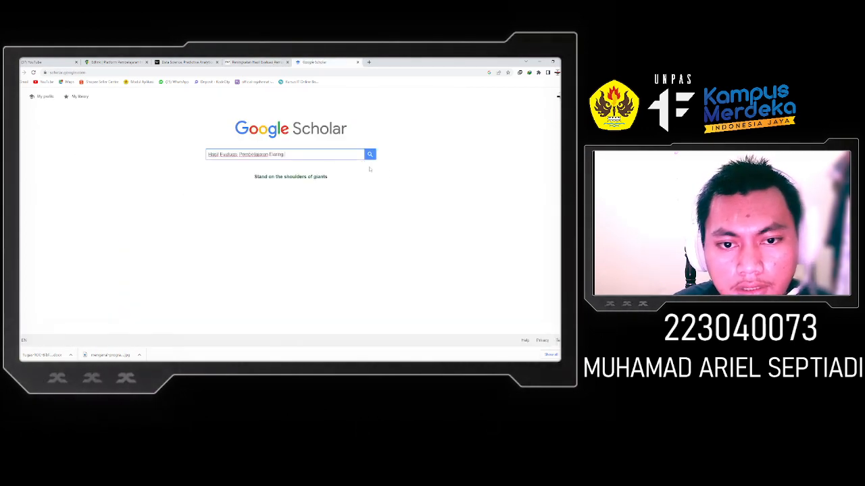
left_click(370, 154)
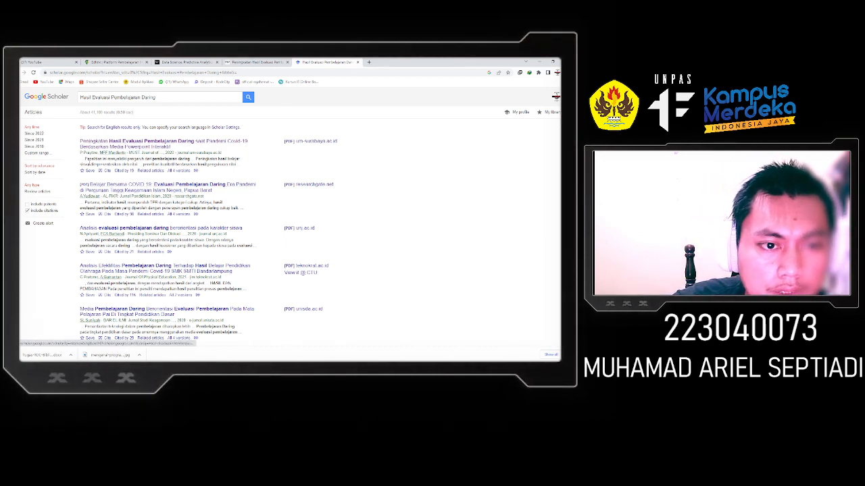
left_click(118, 146)
scroll(273, 215, "up", 4)
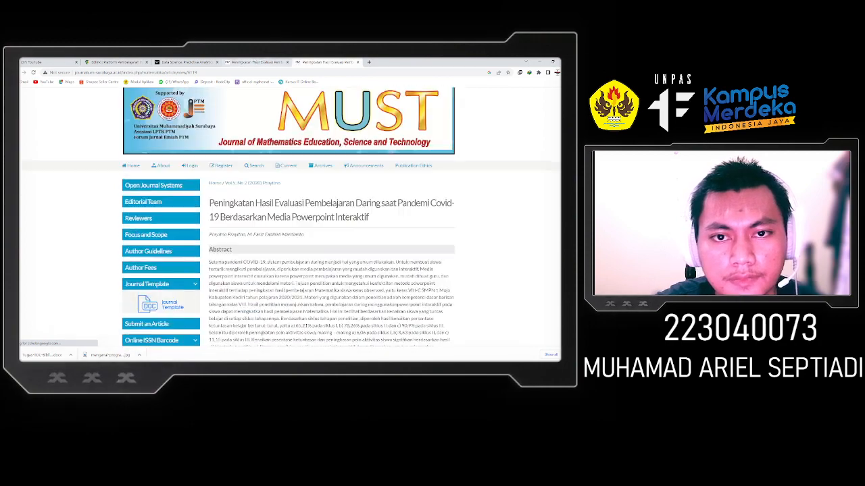
- Close the duplicate article tab and look over the MUST article page's title, authors and abstract
left_click(273, 63)
left_click(287, 62)
scroll(264, 201, "down", 5)
scroll(291, 216, "up", 5)
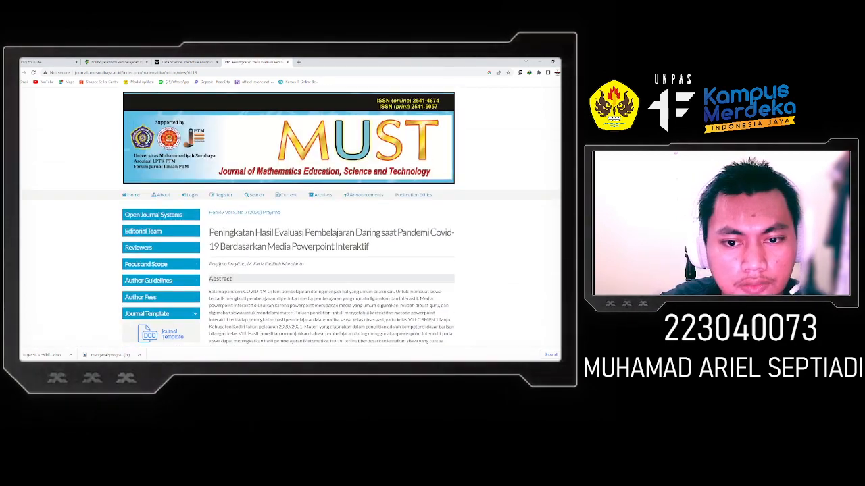
scroll(290, 216, "down", 4)
scroll(291, 216, "up", 2)
scroll(190, 200, "up", 1)
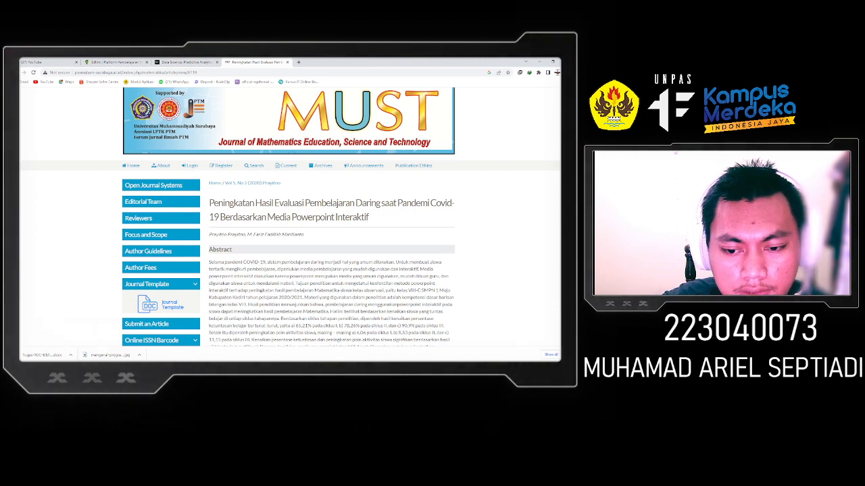
- Copy the first author's name from the browser's MUST article page into the Author field of Word's new source form
key("alt+Tab")
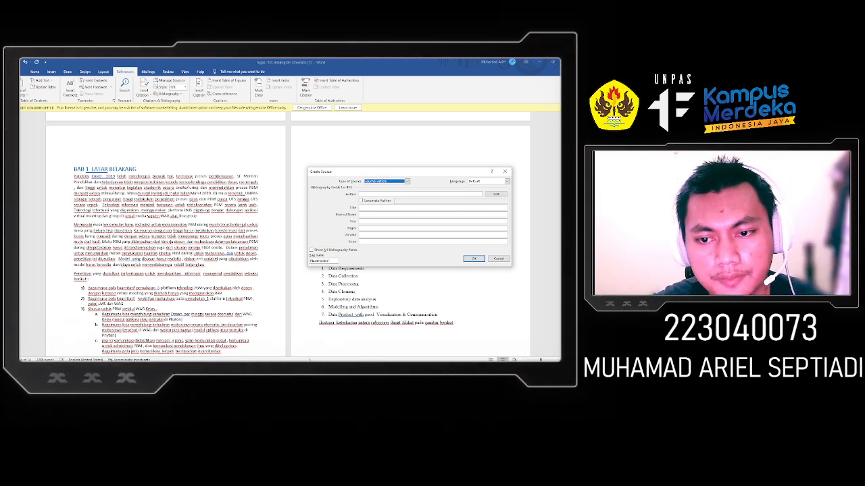
left_click(382, 195)
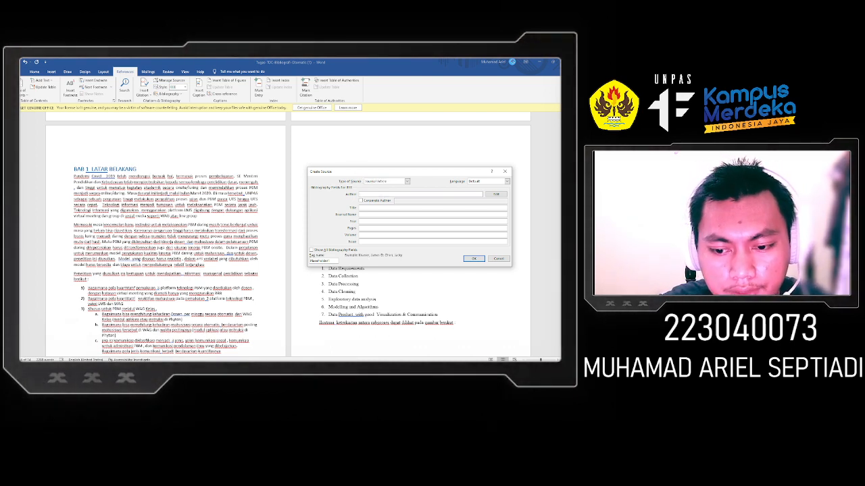
key("alt+Tab")
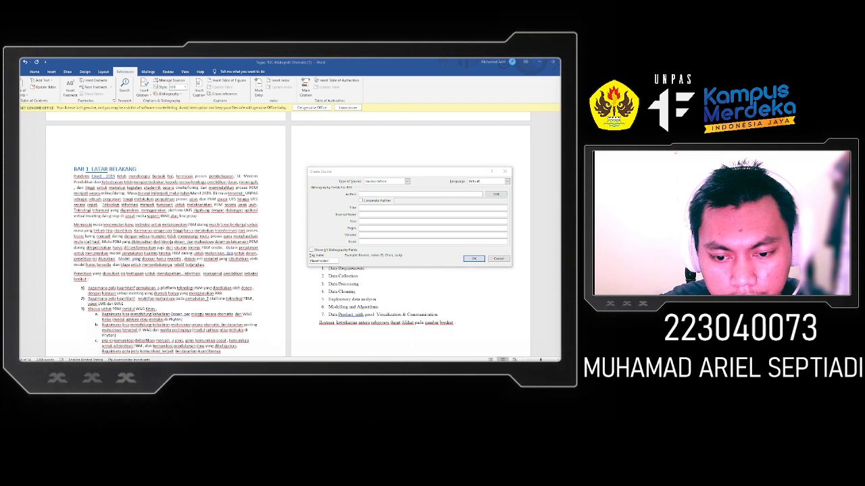
left_click_drag(210, 234, 282, 235)
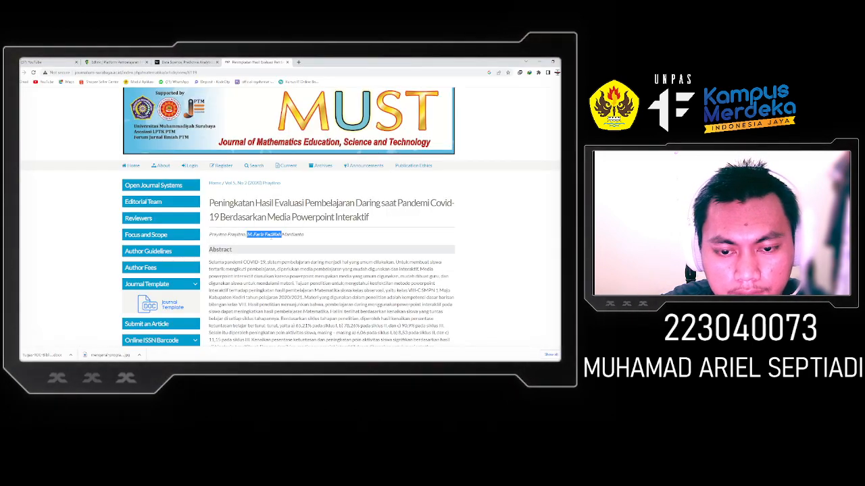
left_click(245, 234)
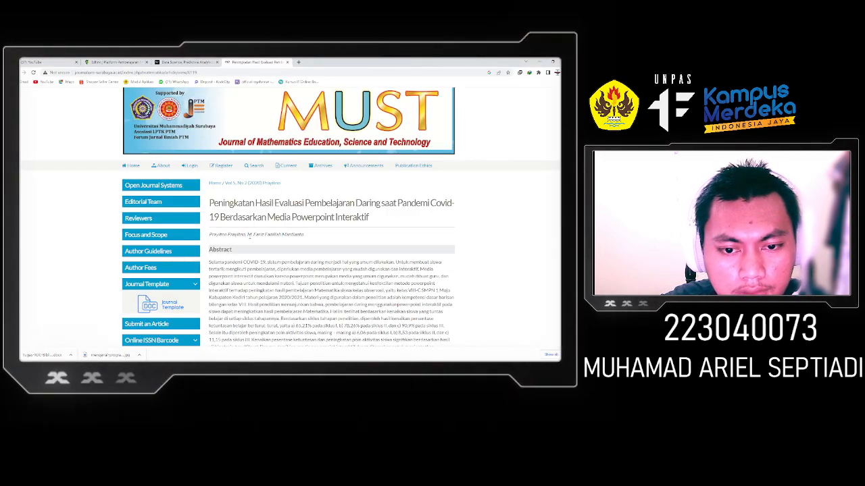
left_click(245, 234)
double_click(244, 235)
left_click(244, 234)
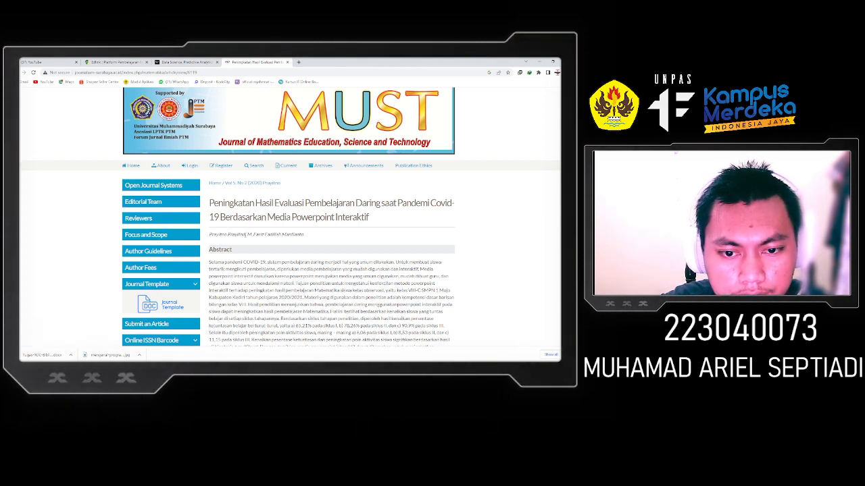
left_click_drag(244, 235, 209, 235)
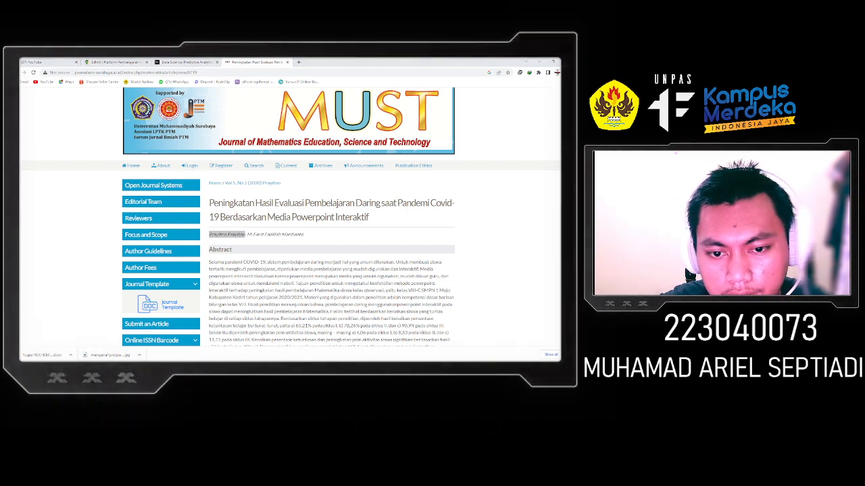
key("alt+Tab")
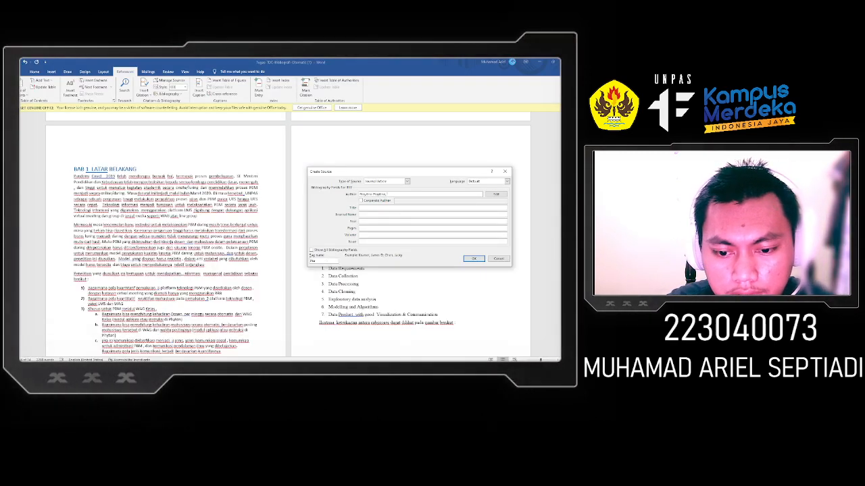
- Copy the second author's last two names from the browser's article page and append them to the Author field in Word
key("alt+Tab")
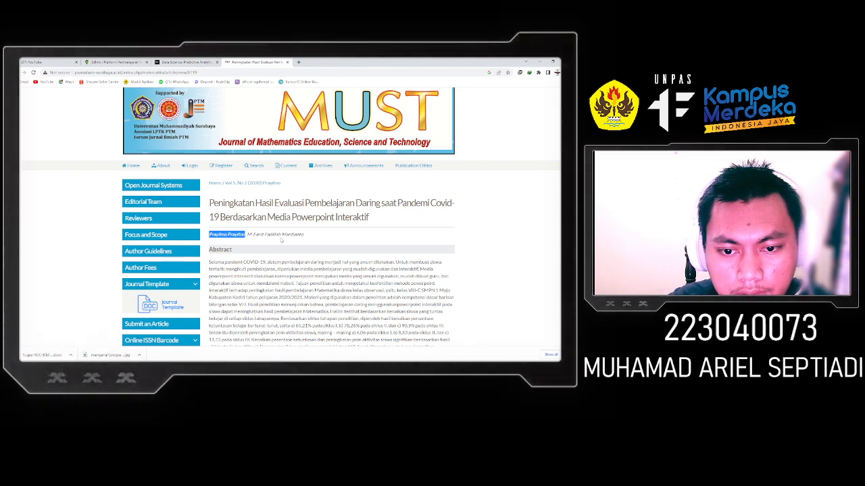
left_click_drag(264, 235, 305, 235)
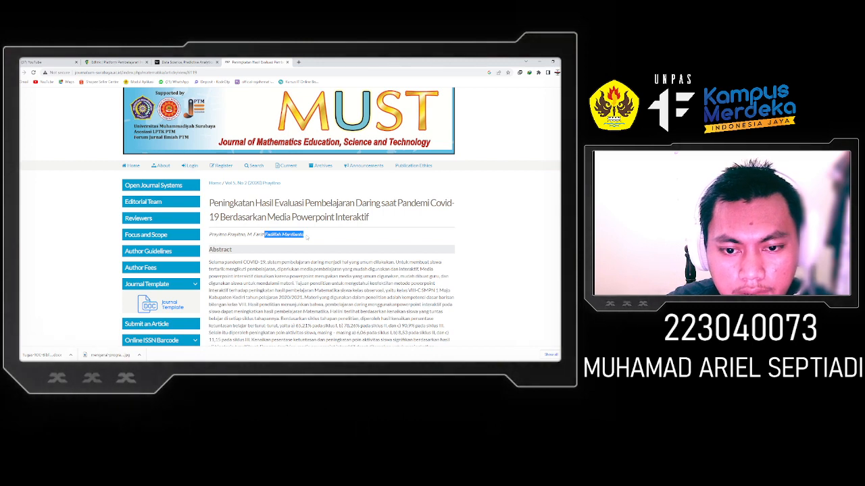
left_click(265, 236)
left_click_drag(264, 235, 303, 240)
key("ctrl+c")
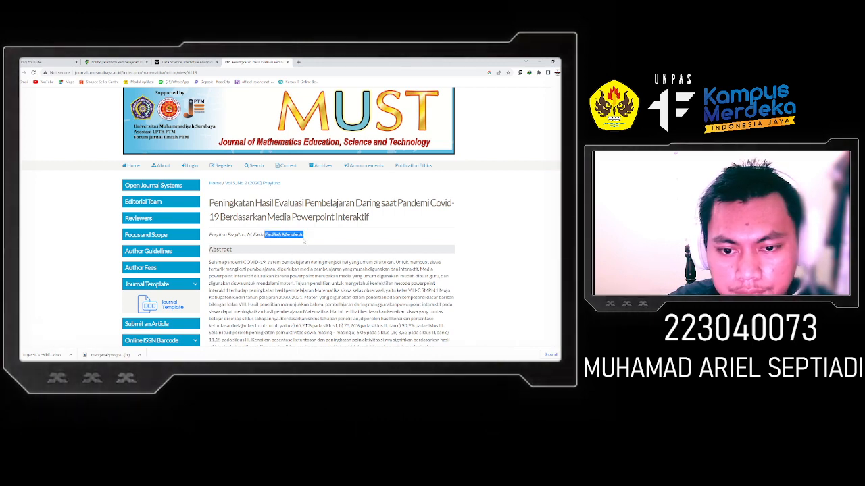
key("alt+Tab")
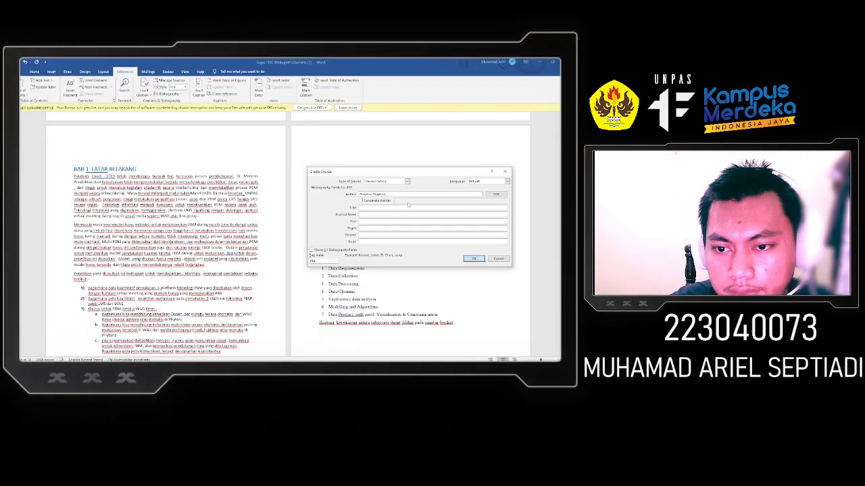
key("ctrl+v")
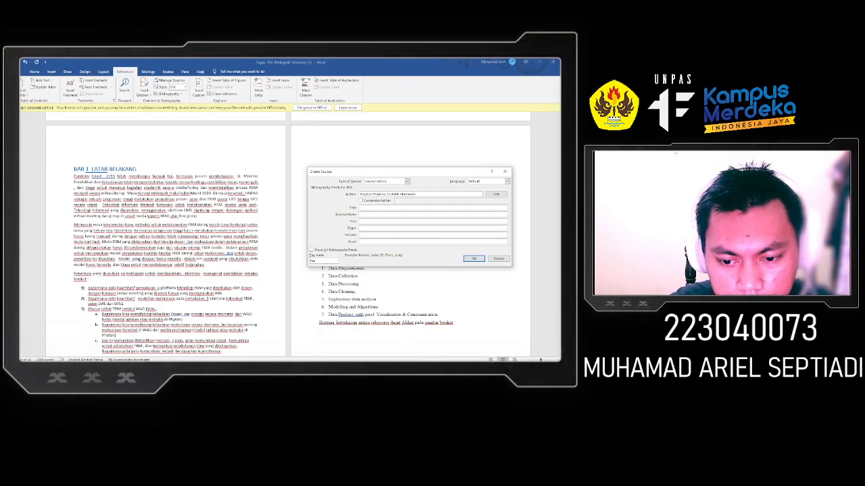
- Copy the second author's initial and first name from the article page and add them to the end of Word's Author field
key("alt+Tab")
left_click_drag(248, 233, 264, 234)
key("ctrl+c")
key("alt+Tab")
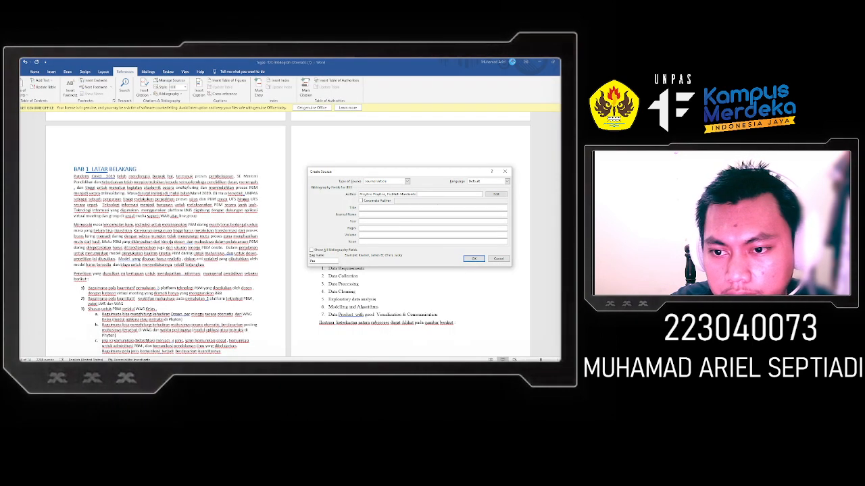
key("ctrl+v")
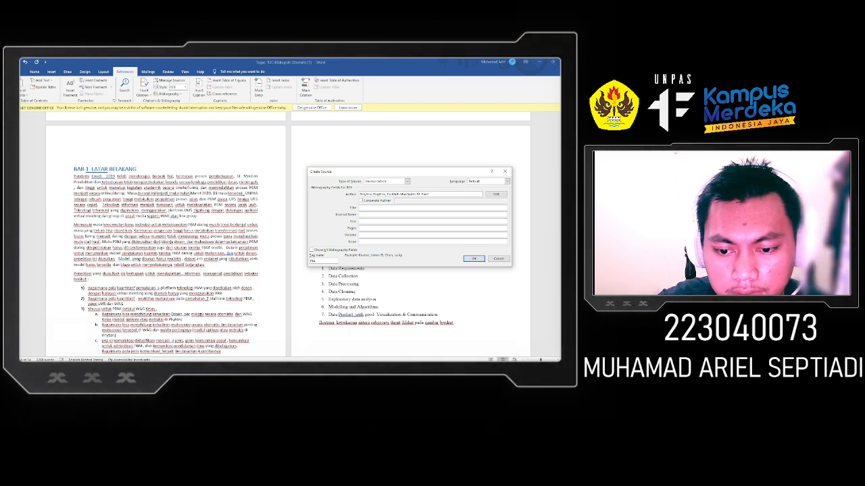
- Copy the full article title, "Peningkatan Hasil Evaluasi Pembelajaran Daring saat Pandemi Covid-19 Berdasarkan Media Powerpoint Interaktif", from the browser into Word's Title field
key("alt+Tab")
scroll(290, 223, "up", 1)
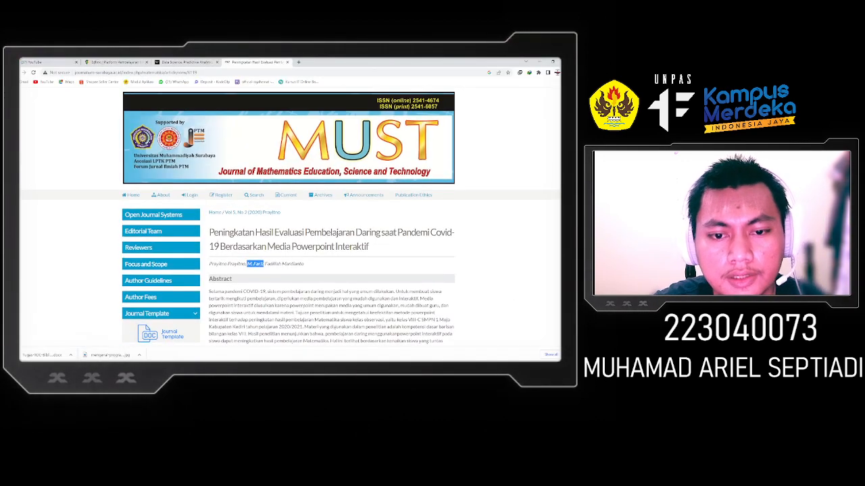
mouse_move(209, 233)
left_mouse_down()
mouse_move(370, 249)
mouse_move(203, 237)
left_mouse_up()
key("ctrl+c")
key("alt+Tab")
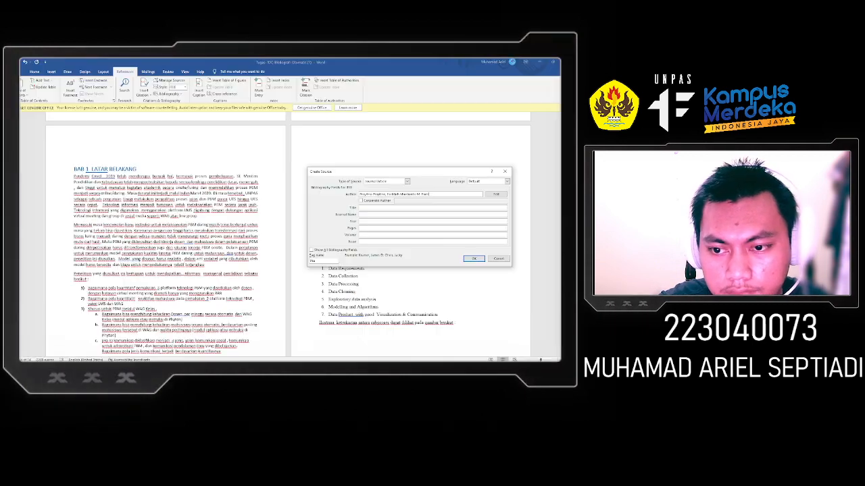
key("ctrl+v")
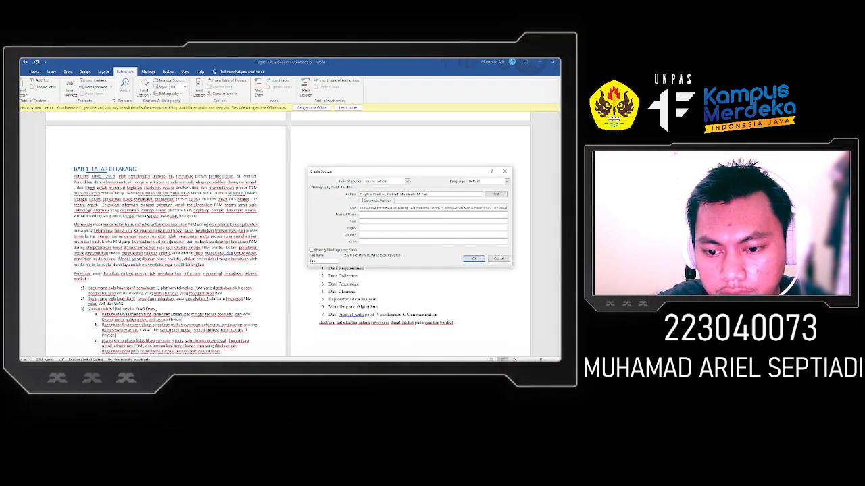
- Copy the issue line "Vol 5, No 2 (2020)" with the author's surname from the article page into Word's Journal Name field
key("alt+Tab")
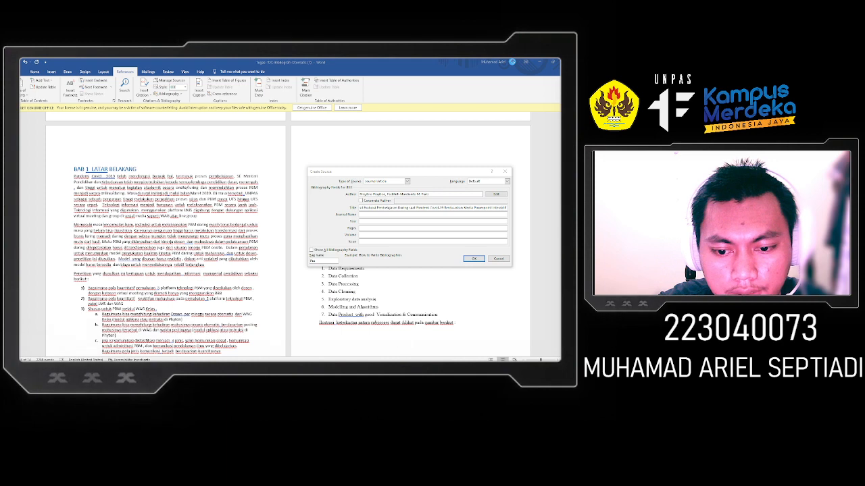
key("alt+Tab")
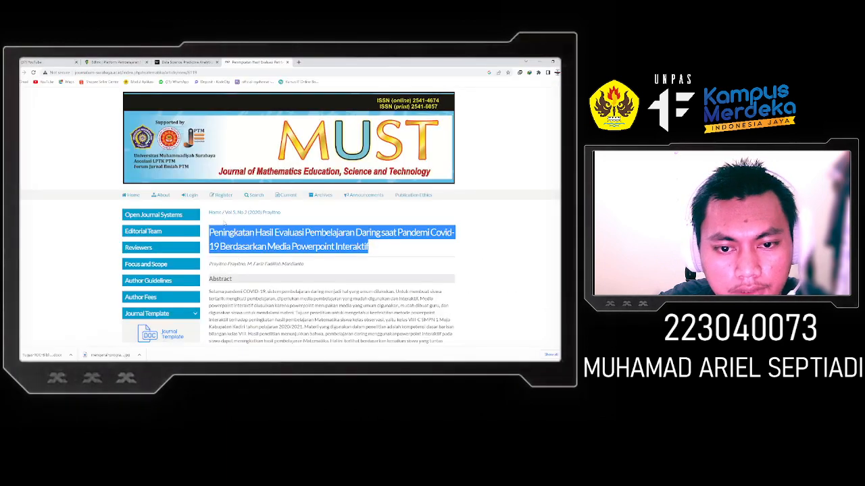
left_click_drag(281, 213, 224, 213)
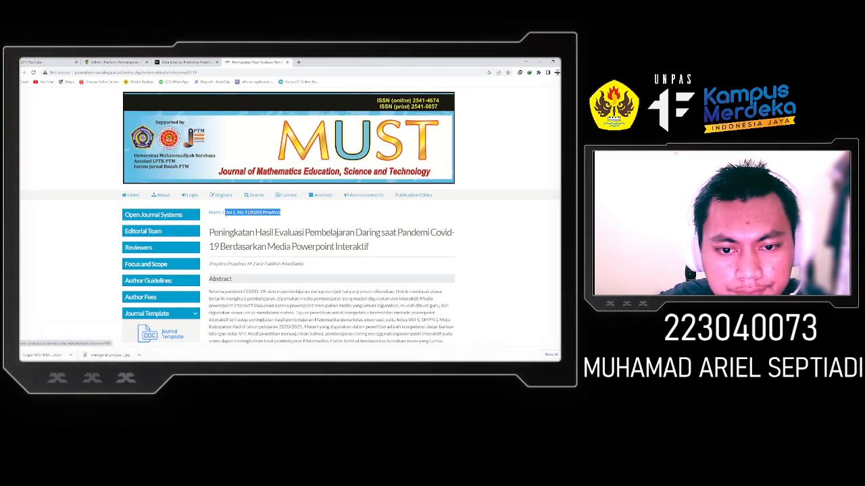
key("alt+Tab")
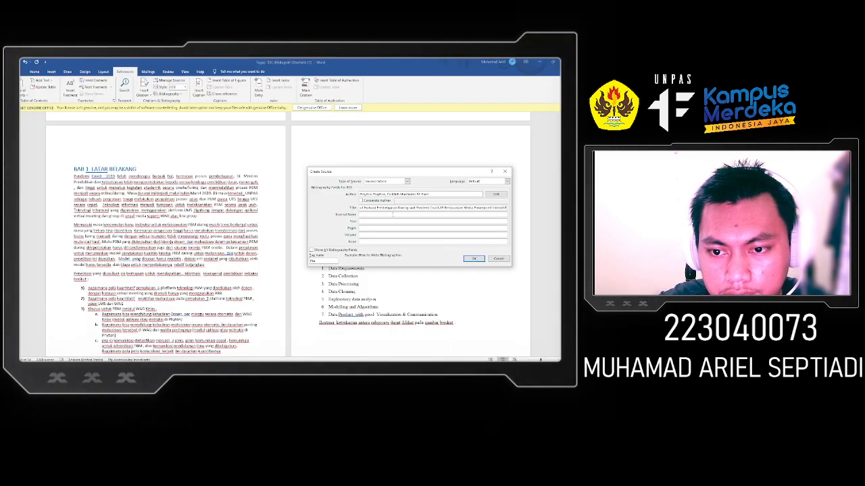
key("Tab")
key("ctrl+v")
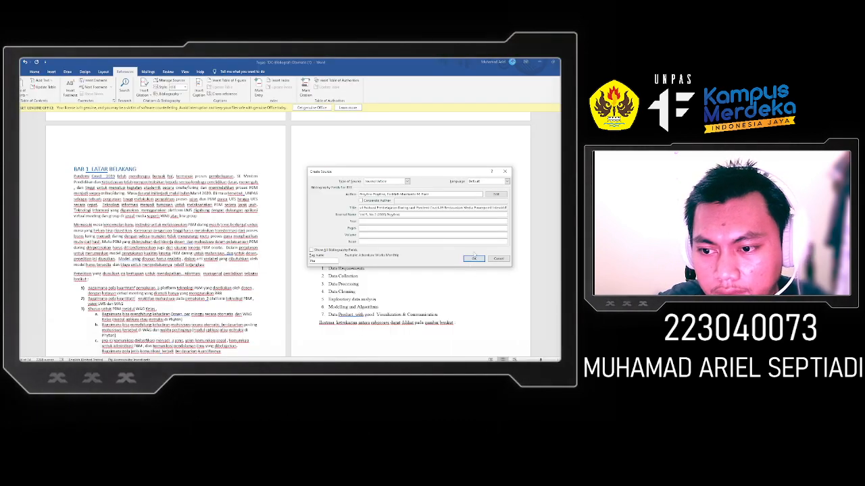
- Set the source's Year to 2020, matching the year given in the issue line
double_click(381, 214)
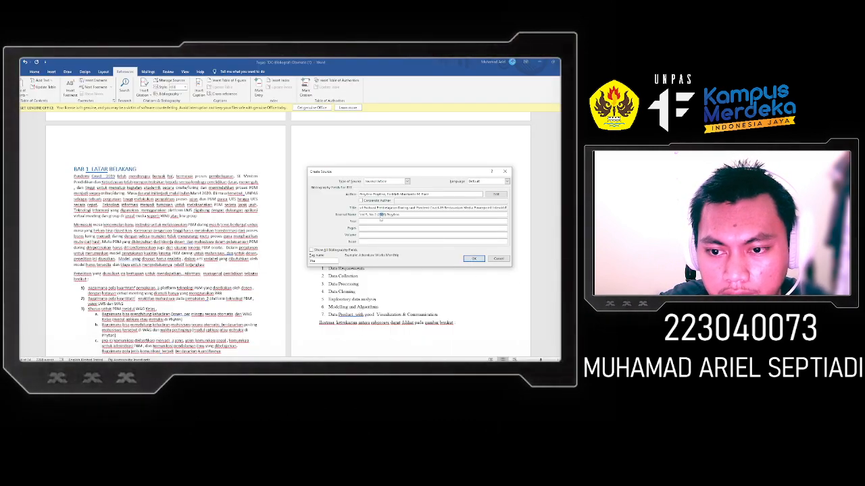
left_click(375, 221)
type("2020")
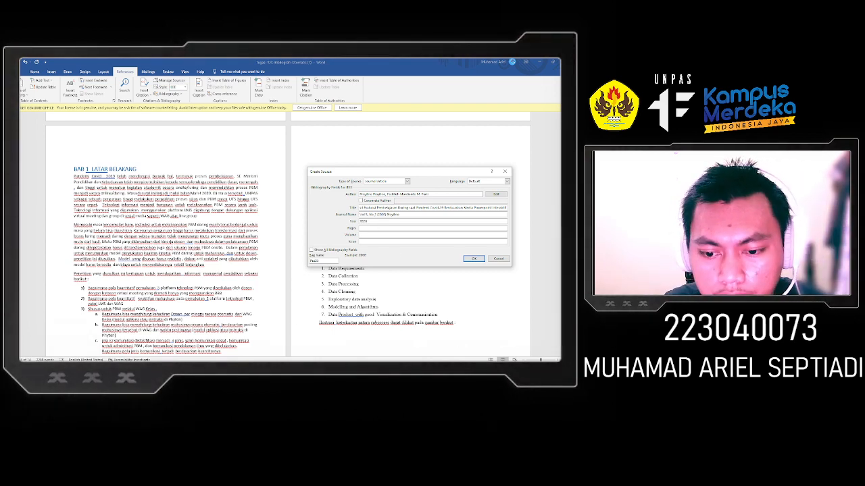
- Copy the article number from the end of the journal page's web address into the Pages field of Word's new source
key("alt+Tab")
scroll(332, 276, "down", 12)
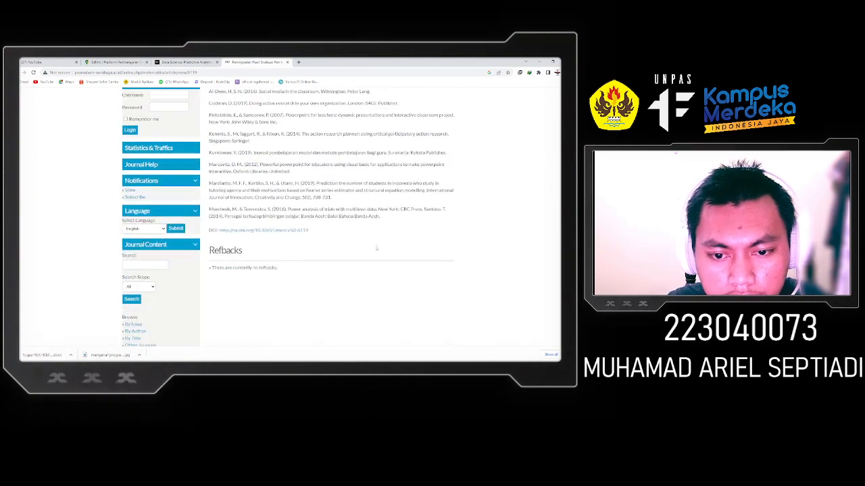
scroll(376, 247, "up", 6)
scroll(324, 241, "up", 6)
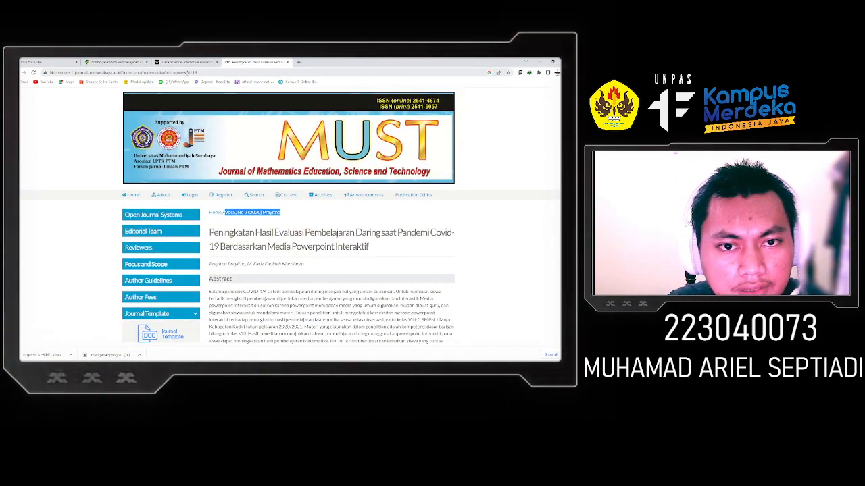
left_click_drag(187, 73, 194, 72)
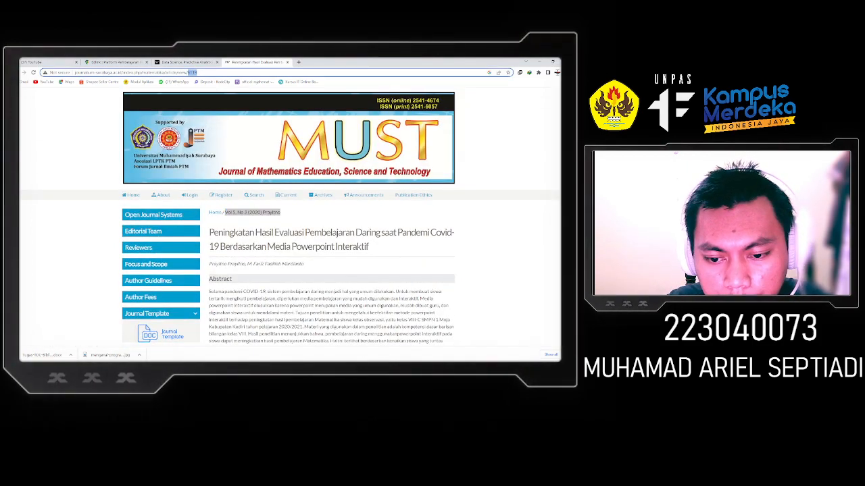
key("alt+Tab")
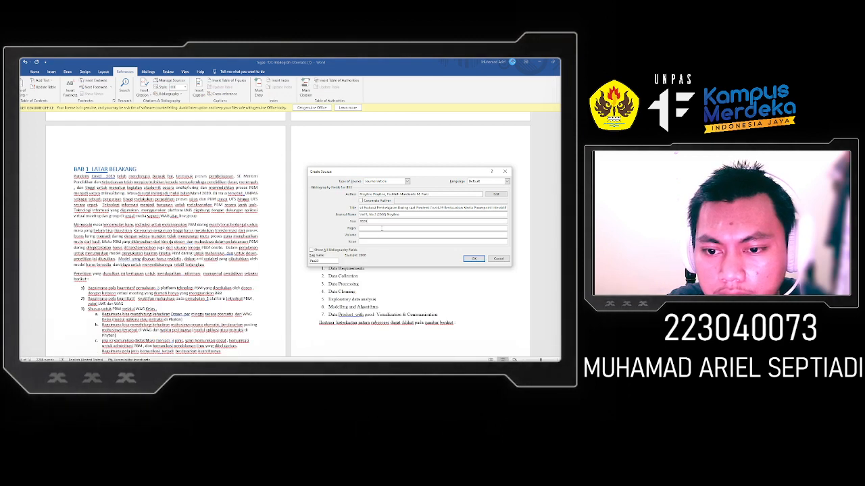
- Set the source's Volume to "Vol 5" and save the new source
type("Vol")
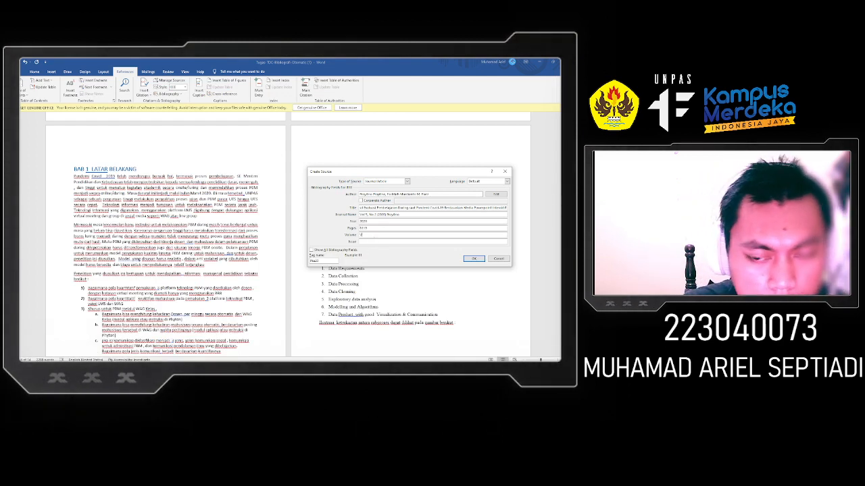
type(" 5")
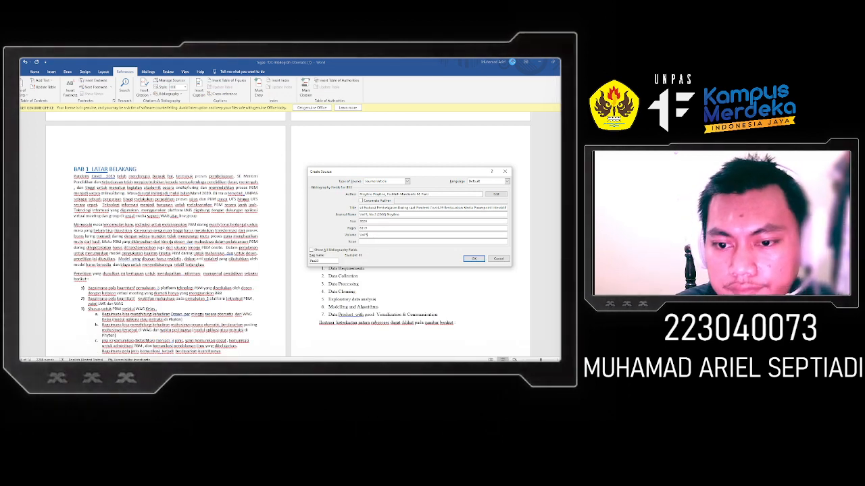
left_click(473, 260)
- Delete the "[1]" citation below the DAFTAR PUSTAKA heading at the end of the report
scroll(452, 255, "down", 10)
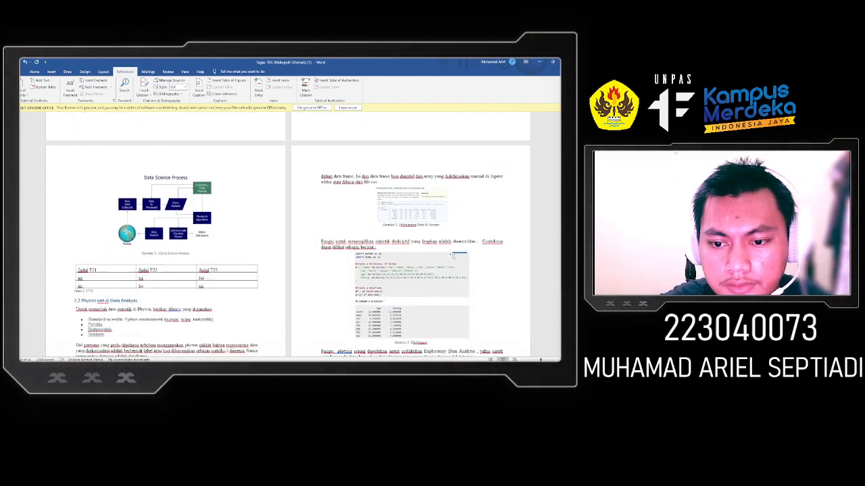
scroll(452, 256, "down", 15)
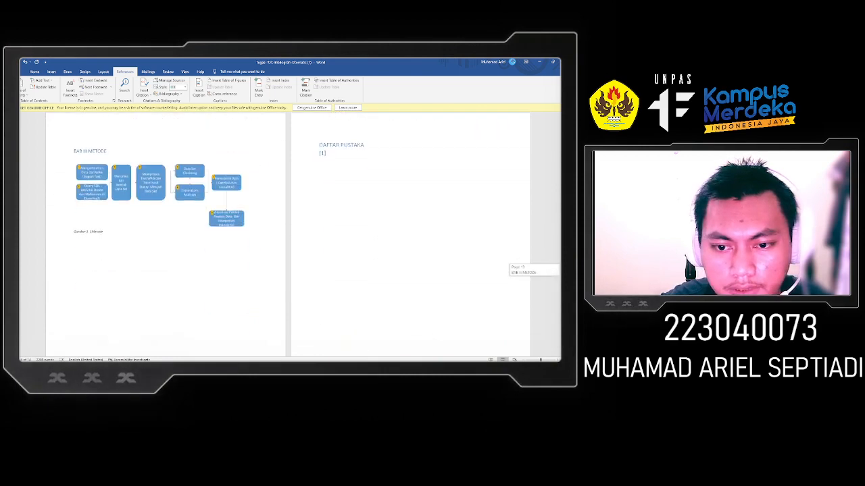
left_click_drag(559, 270, 559, 268)
left_click(378, 194)
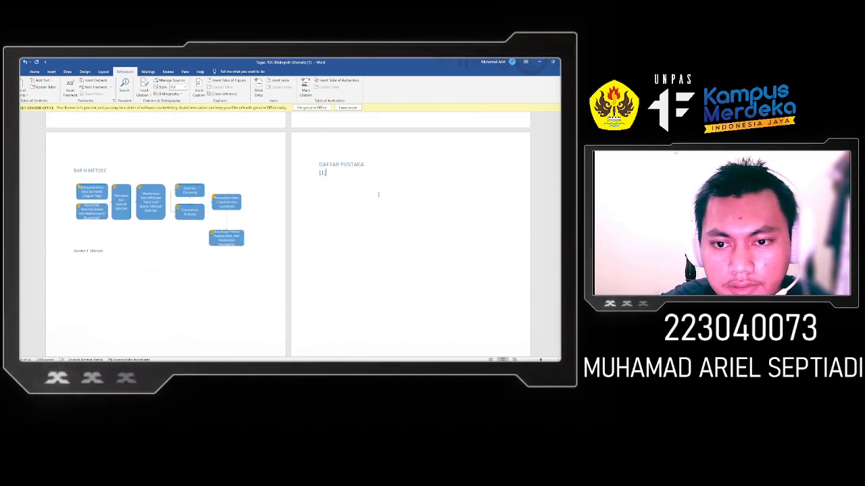
double_click(322, 173)
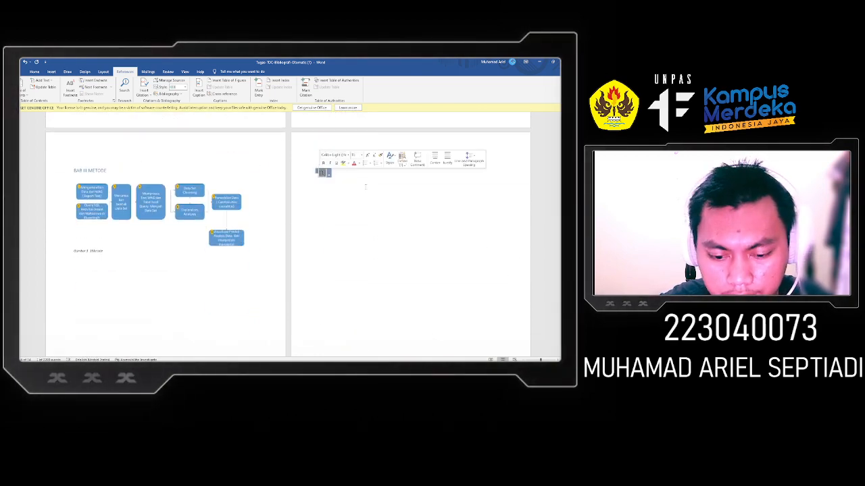
key("BackSpace")
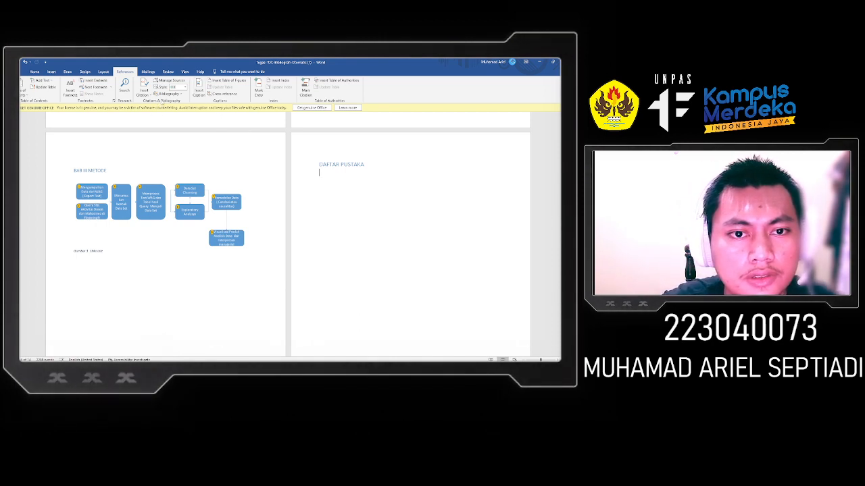
- Return to the BAB II page of the report, and bring up the Wiley article "Data Science, Predictive Analytics, and Big Data" in the browser
scroll(340, 210, "up", 1)
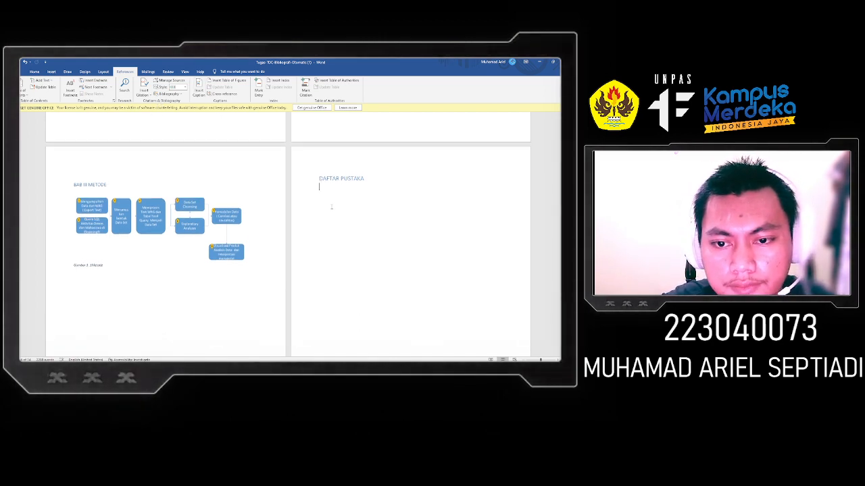
scroll(338, 190, "up", 10)
scroll(291, 233, "up", 10)
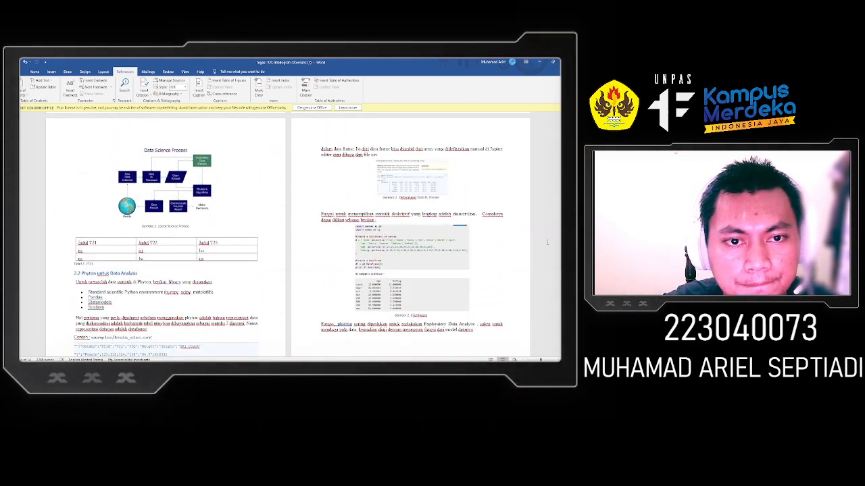
scroll(302, 236, "up", 10)
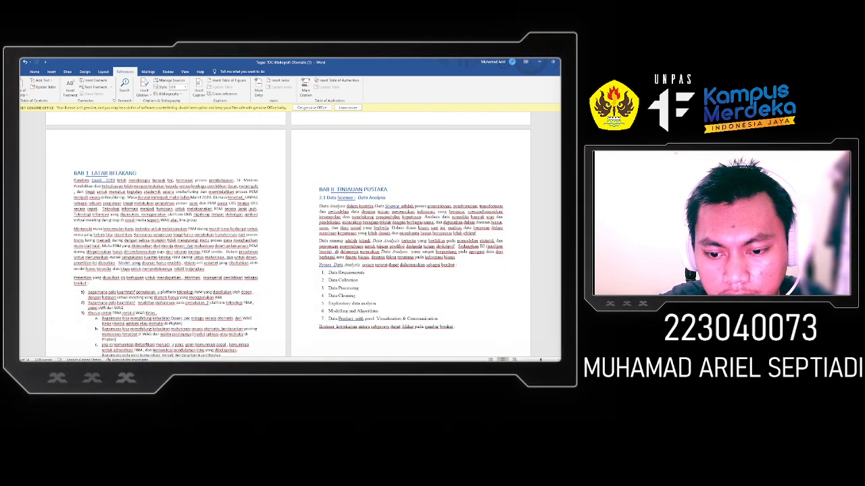
key("alt+Tab")
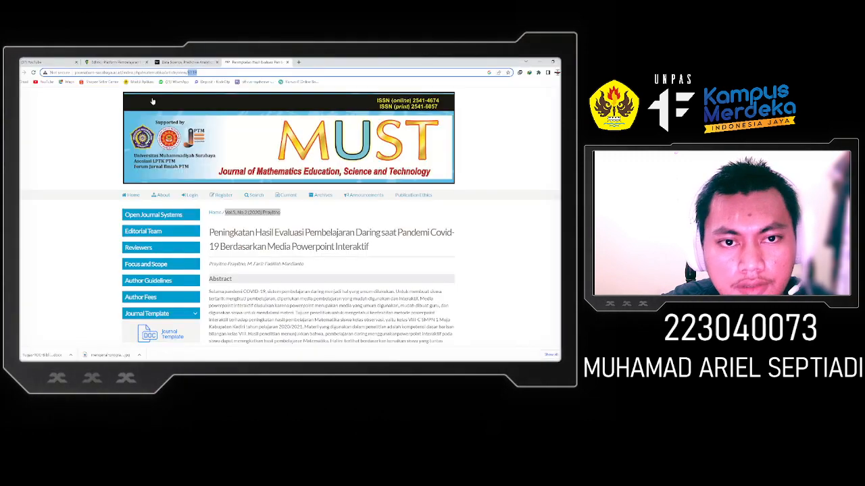
left_click(186, 62)
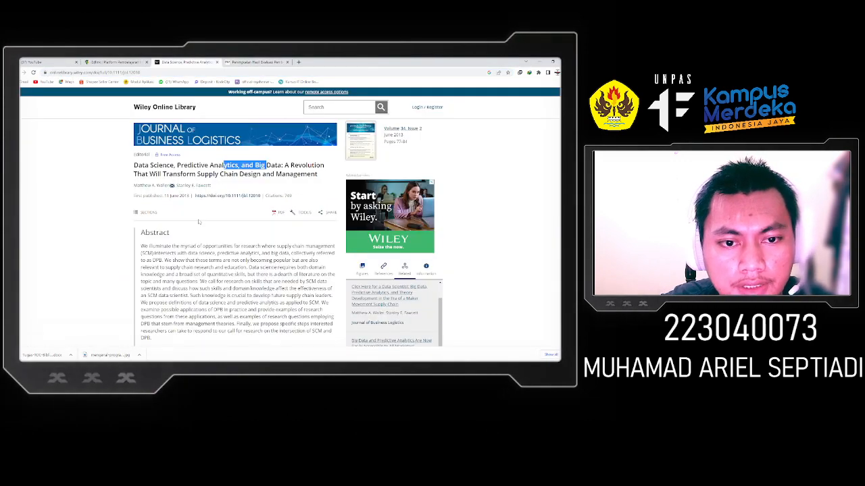
left_click_drag(134, 166, 190, 165)
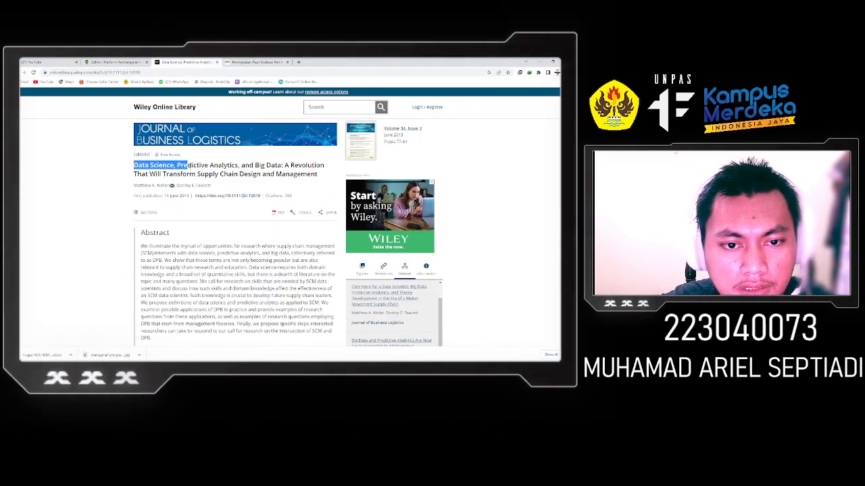
left_click(83, 176)
- Switch to Word and start a new citation source for the Wiley journal article
key("alt+Tab")
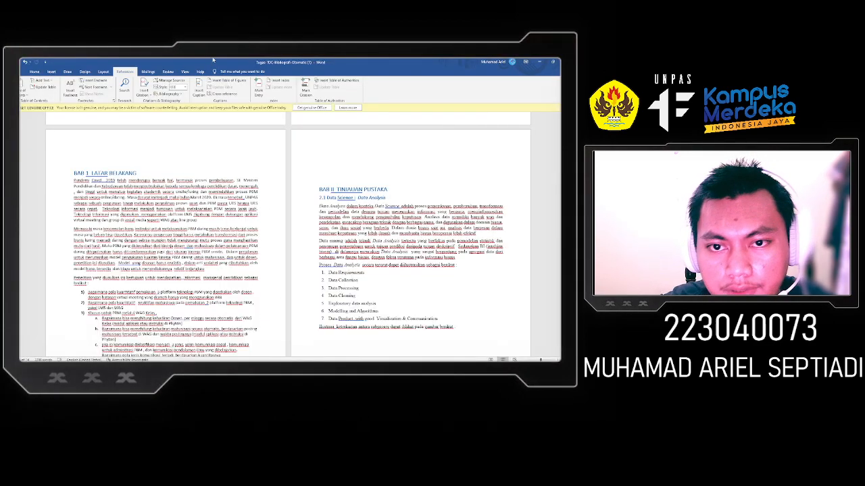
left_click(144, 89)
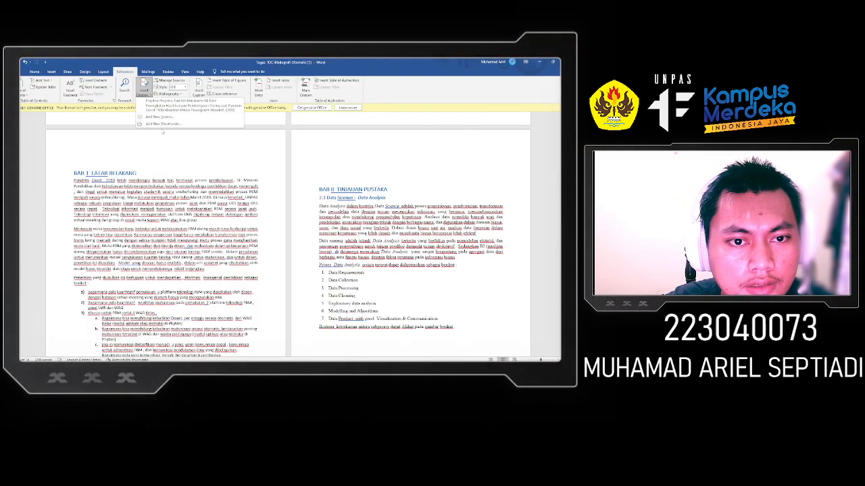
left_click(159, 117)
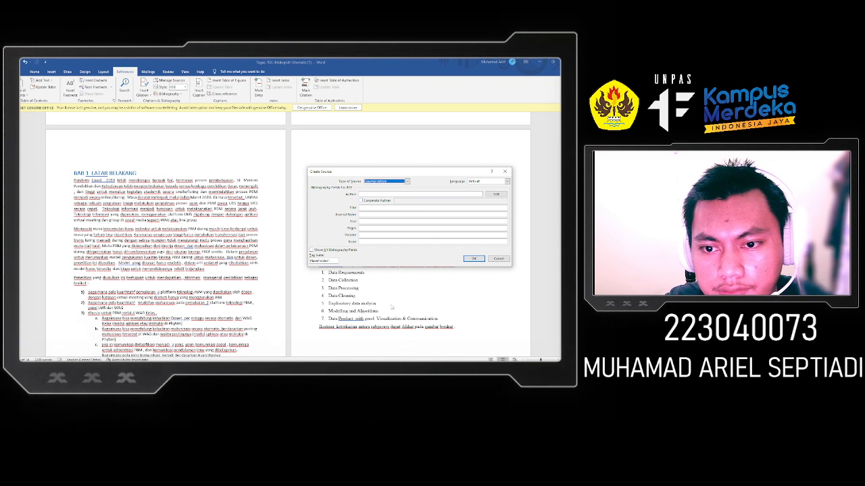
key("alt+Tab")
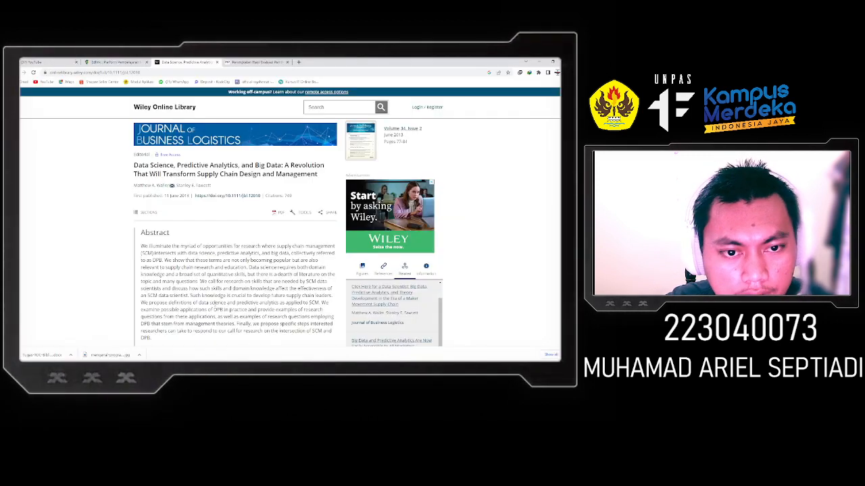
left_click_drag(134, 164, 319, 174)
key("alt+Tab")
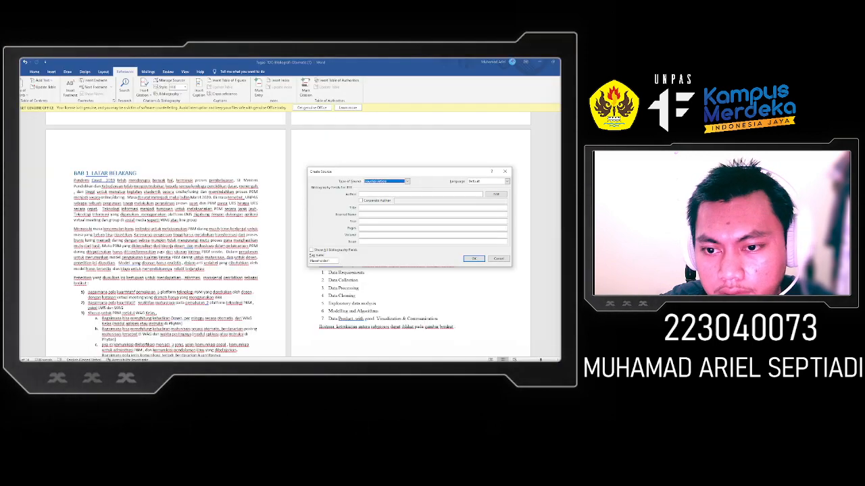
- Copy the first author's name from the Wiley page into Word's Author field and move the surname to the front
key("alt+Tab")
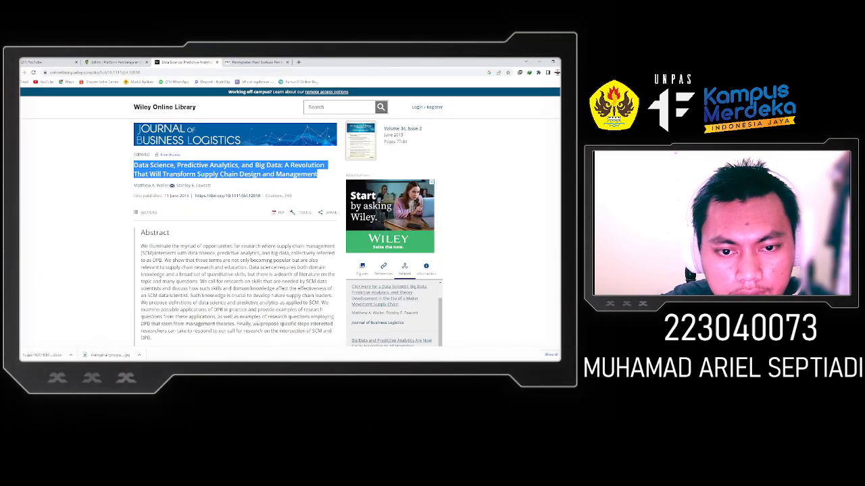
left_click(129, 189)
mouse_move(129, 189)
left_mouse_down()
mouse_move(212, 188)
mouse_move(130, 192)
left_mouse_up()
left_click(131, 192)
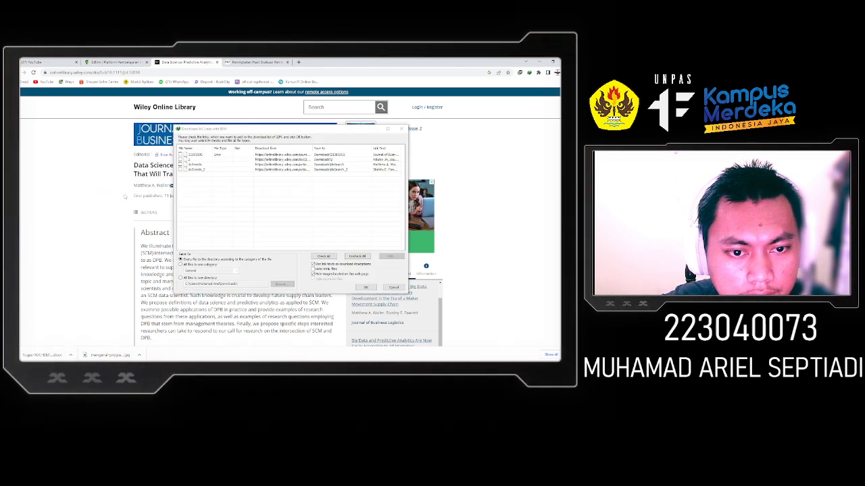
left_click(402, 128)
left_click_drag(134, 189, 167, 186)
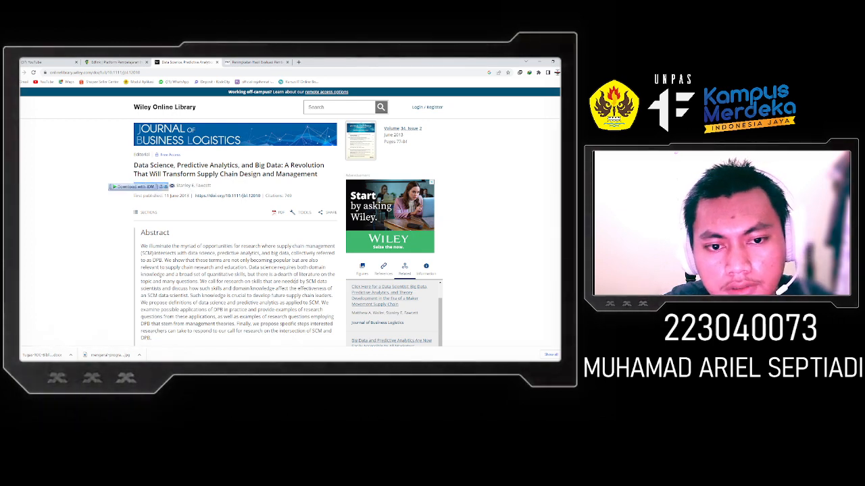
left_click(106, 234)
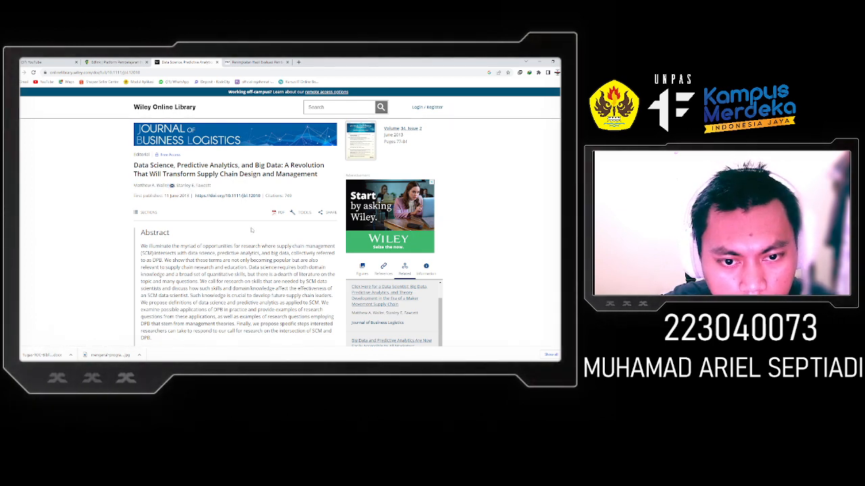
mouse_move(362, 368)
left_click(362, 343)
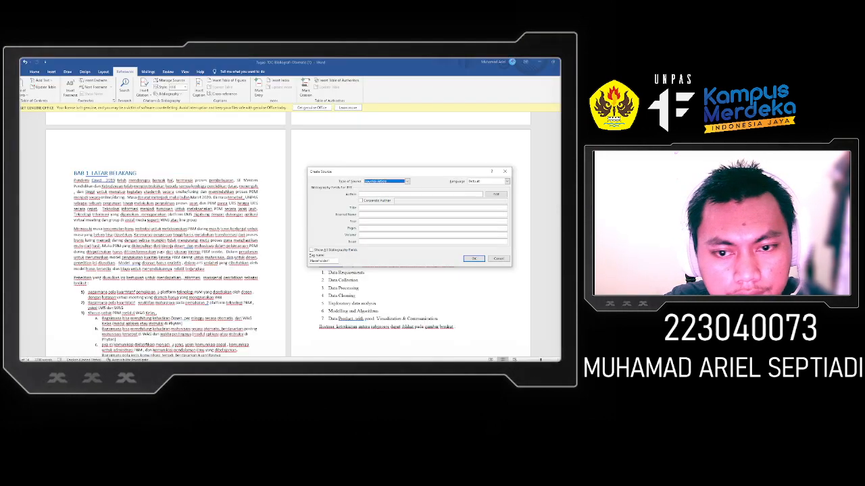
left_click(382, 194)
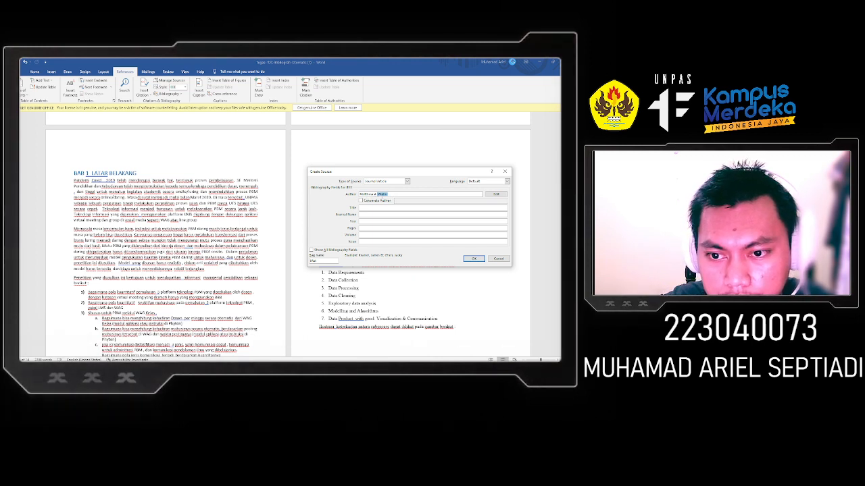
left_click(378, 194)
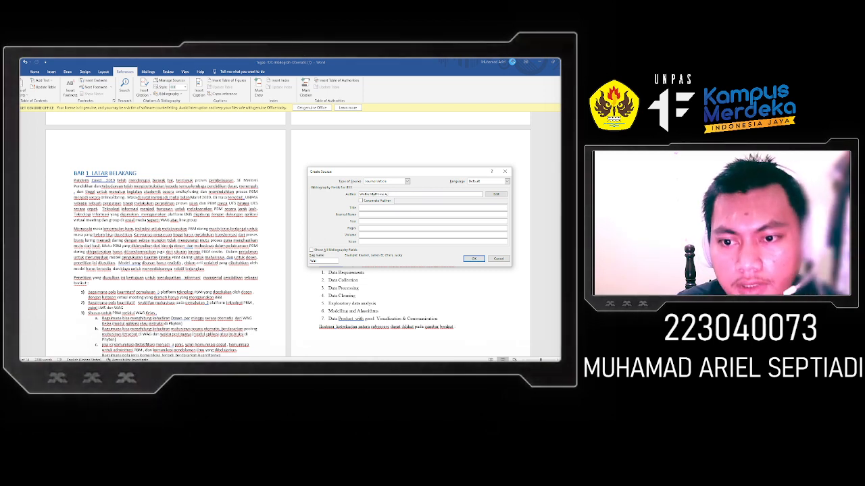
- Copy the second author's initial and surname from the Wiley page and add them to the end of Word's Author field
key("alt+Tab")
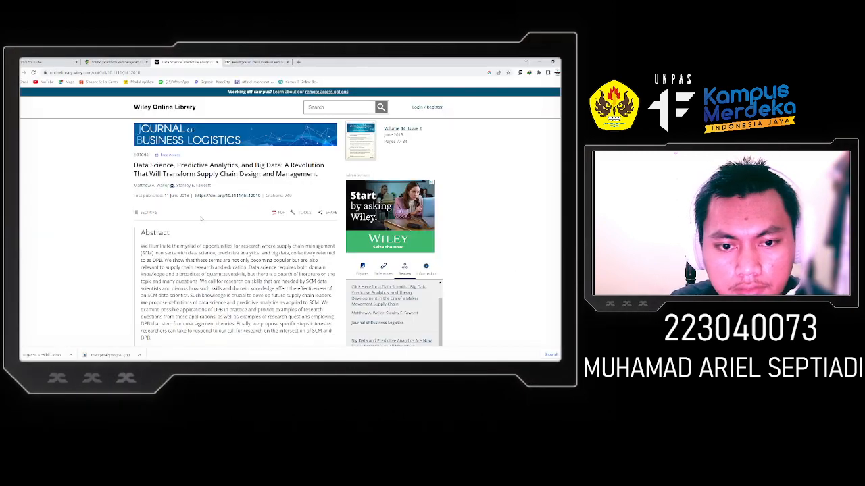
left_click_drag(213, 186, 192, 187)
key("super+c")
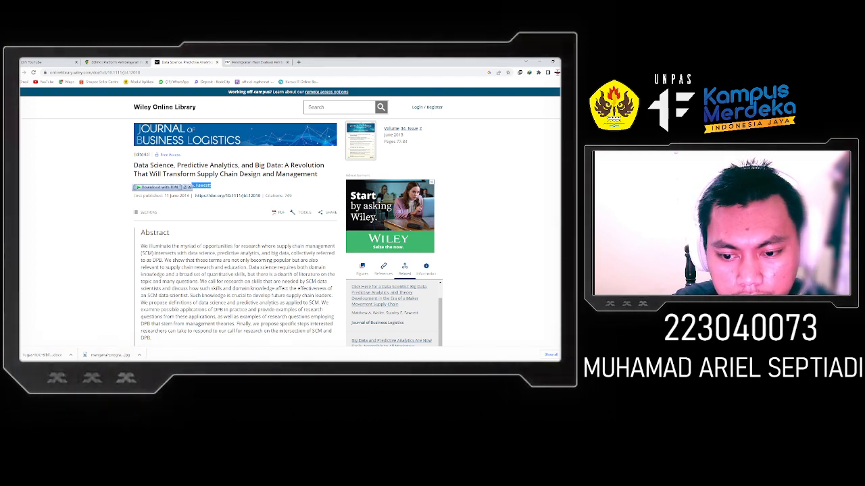
key("alt+Tab")
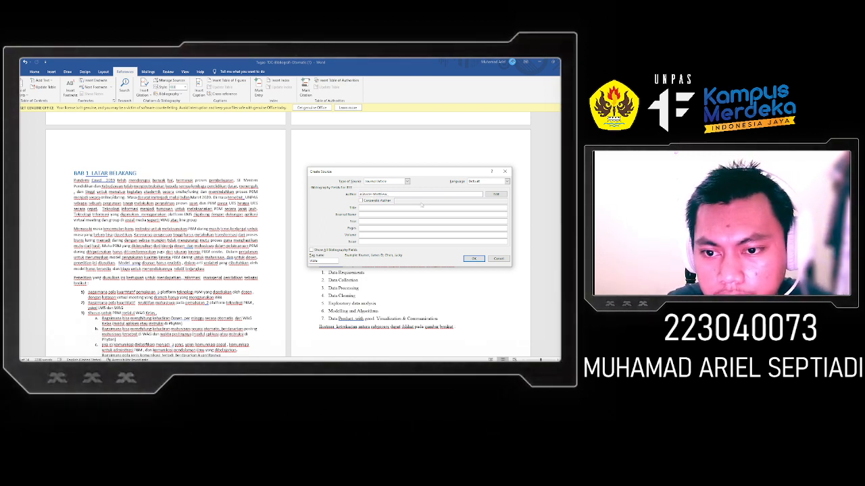
key("super+v")
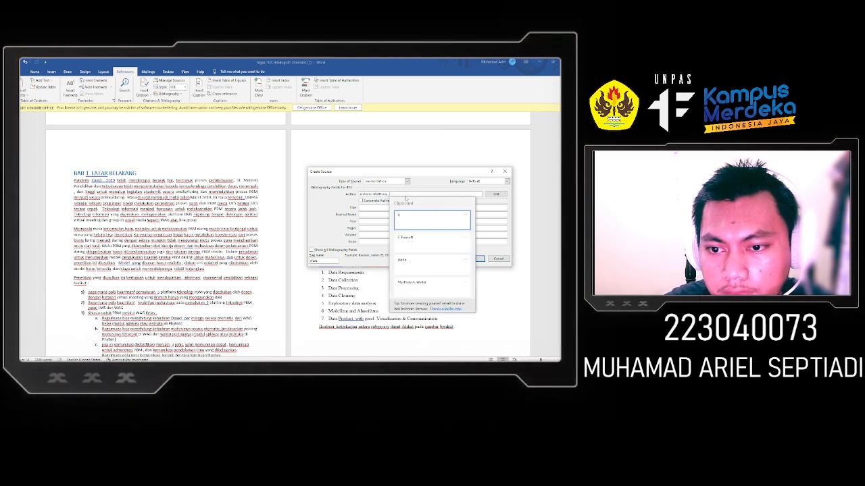
left_click(416, 236)
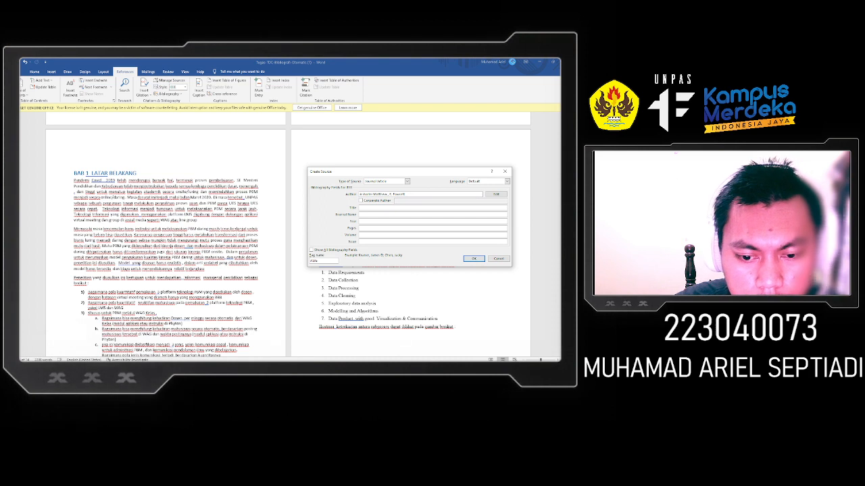
- Copy the second author's name from the Wiley page into Word's Author field, keeping only the first name after the surname already entered
key("alt+Tab")
left_click(164, 193)
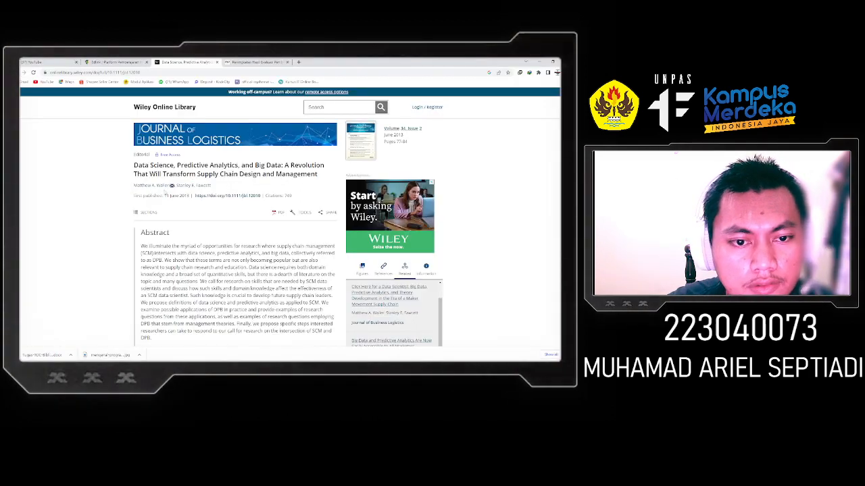
left_click_drag(212, 186, 181, 186)
left_click(196, 192)
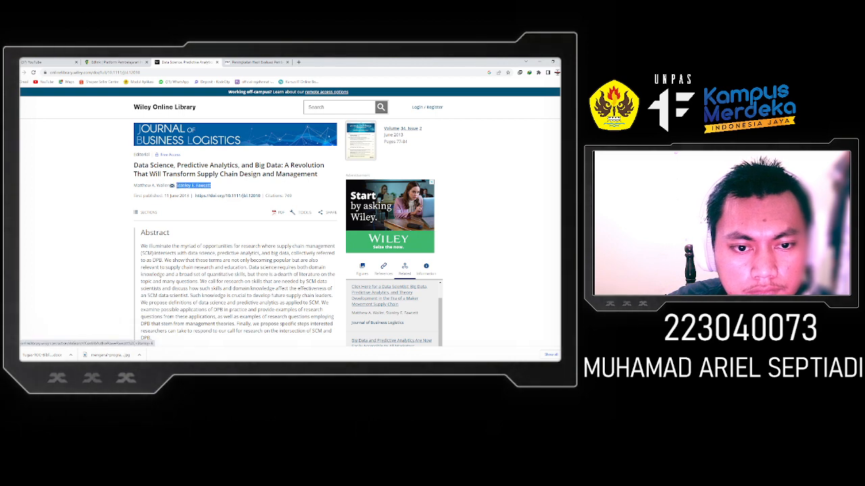
key("alt+Tab")
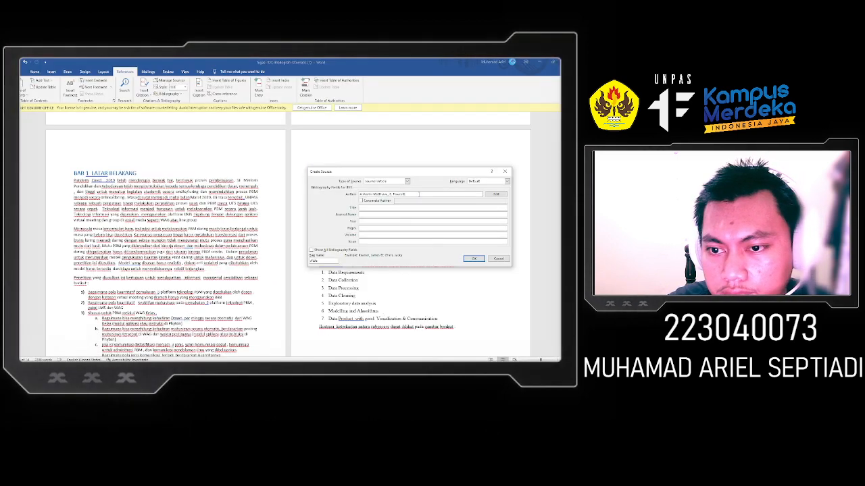
type("Stanley E. Fawcett")
left_click_drag(433, 195, 417, 194)
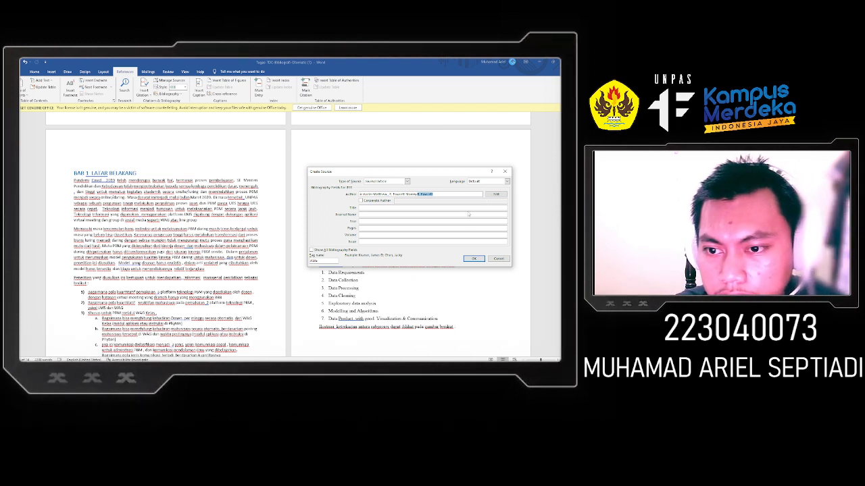
key("BackSpace")
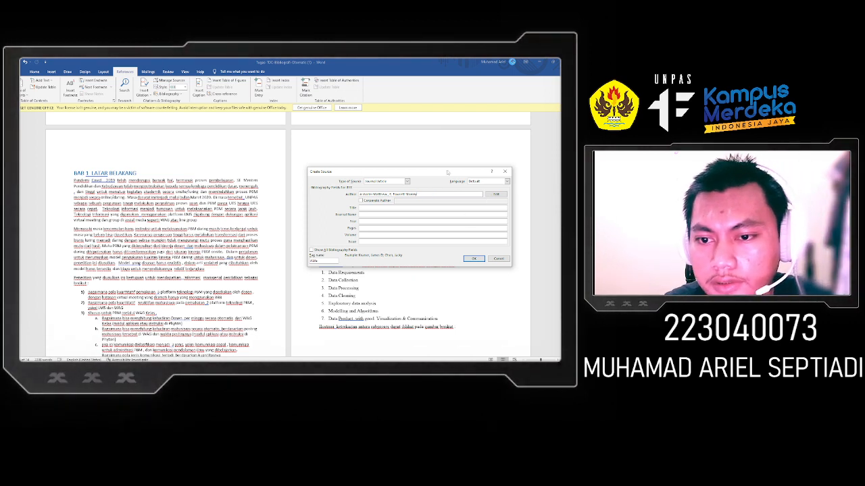
- Copy the full article title, "Data Science, Predictive Analytics, and Big Data: A Revolution That Will Transform Supply Chain Design and Management", into Word's Title field
key("alt+Tab")
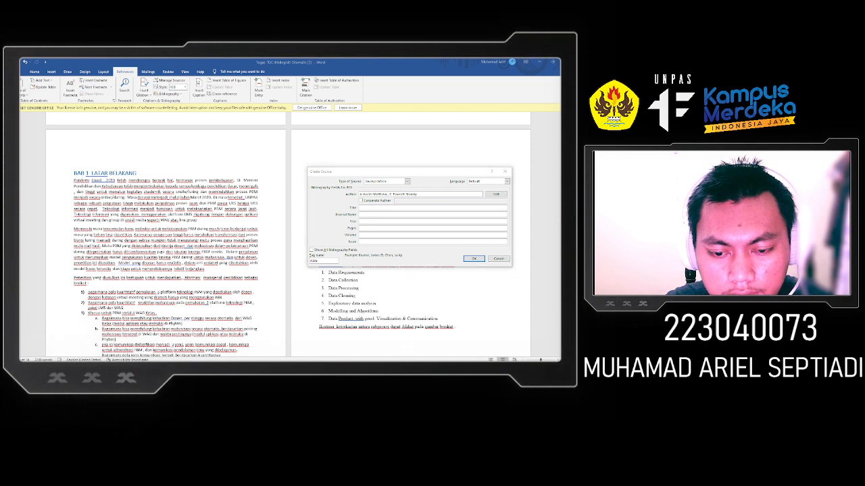
left_click_drag(318, 174, 138, 165)
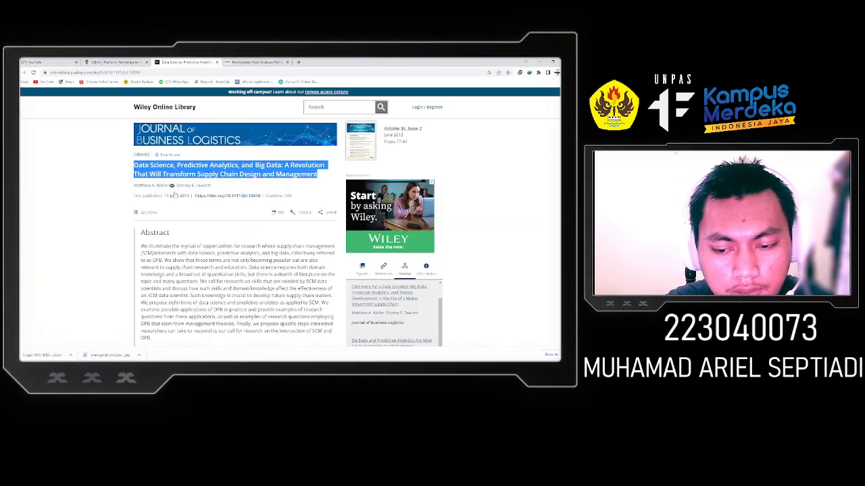
key("alt+Tab")
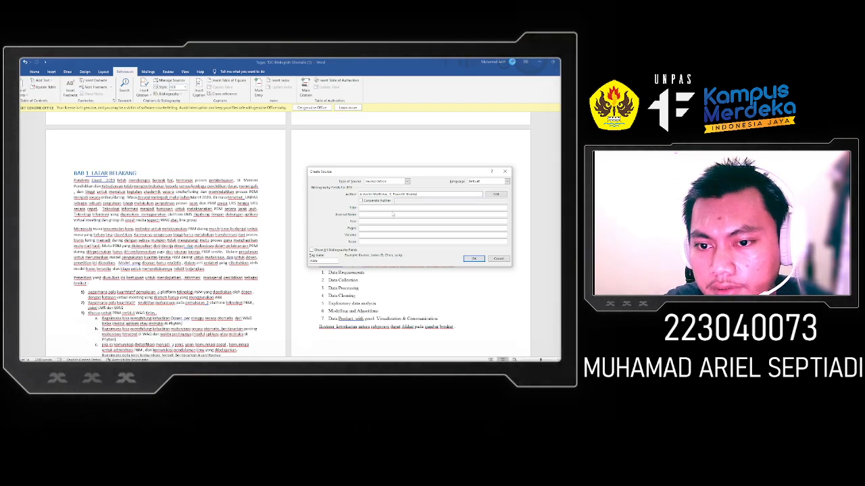
left_click(391, 209)
type("Data Science, Predictive Analytics, and Big Data: A Revolution That Will Transform Supply Chain Design and Management")
- Look through the Wiley article down to its Notes and References sections and back for the remaining source details
key("alt+Tab")
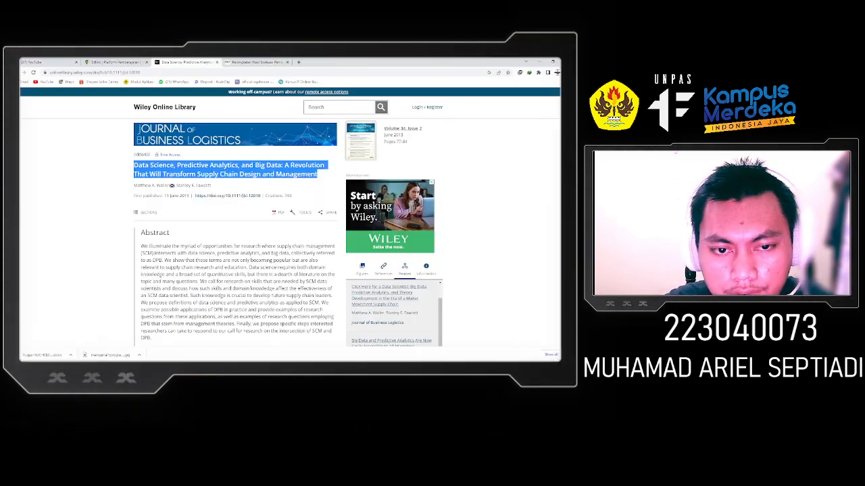
left_click(78, 197)
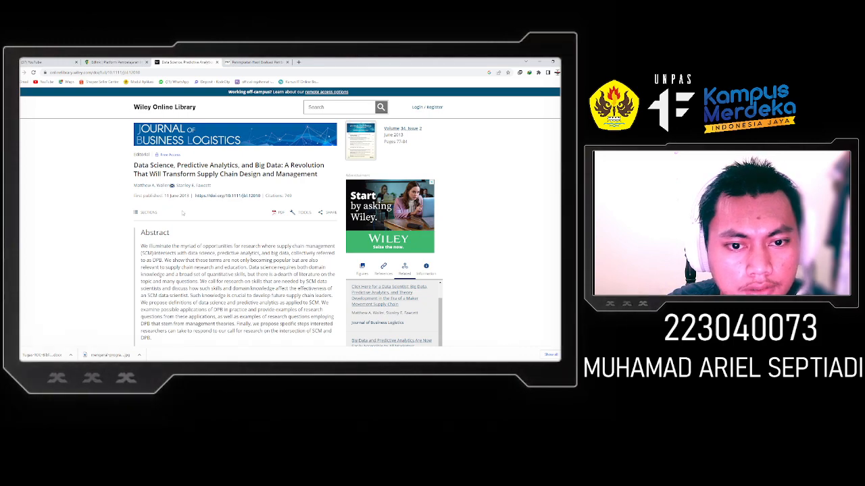
scroll(179, 209, "down", 3)
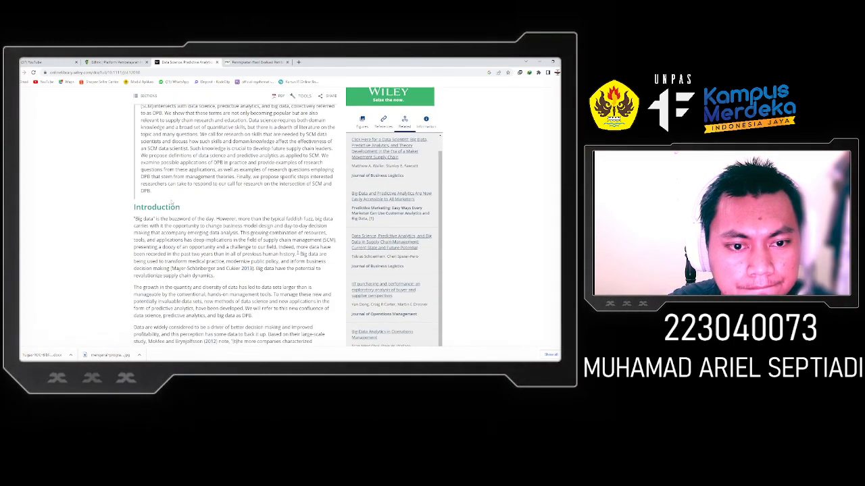
scroll(172, 203, "down", 15)
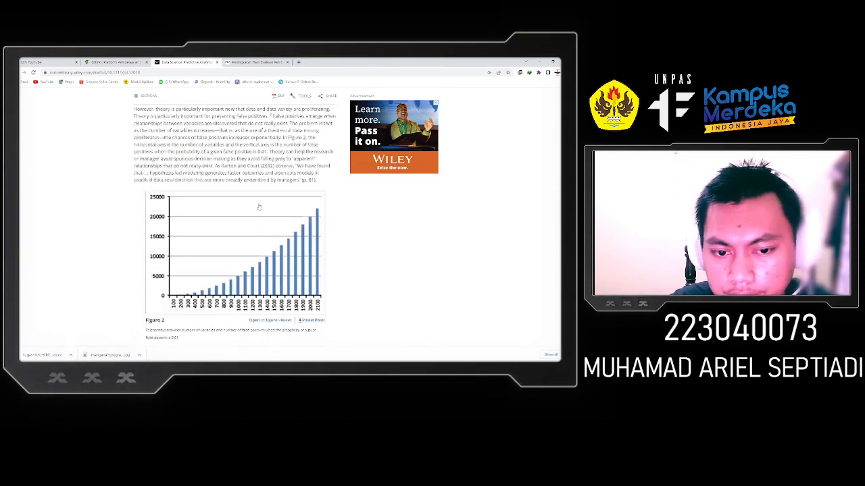
scroll(258, 207, "down", 15)
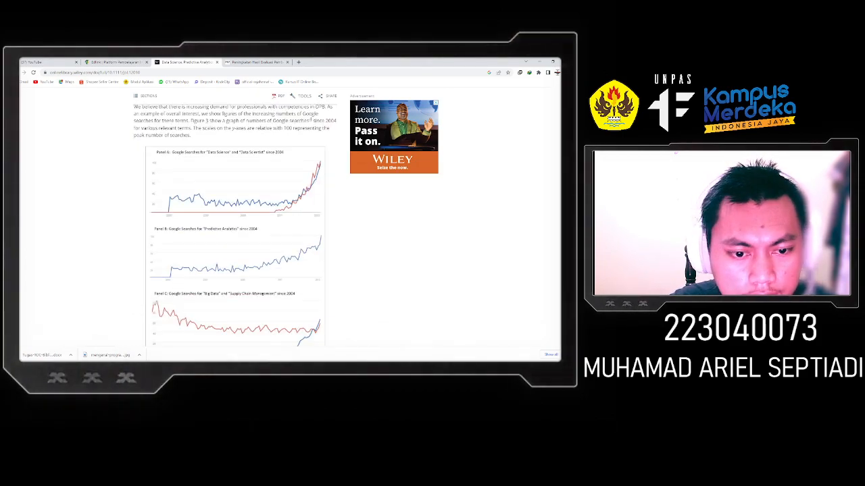
scroll(290, 216, "down", 15)
scroll(290, 216, "up", 2)
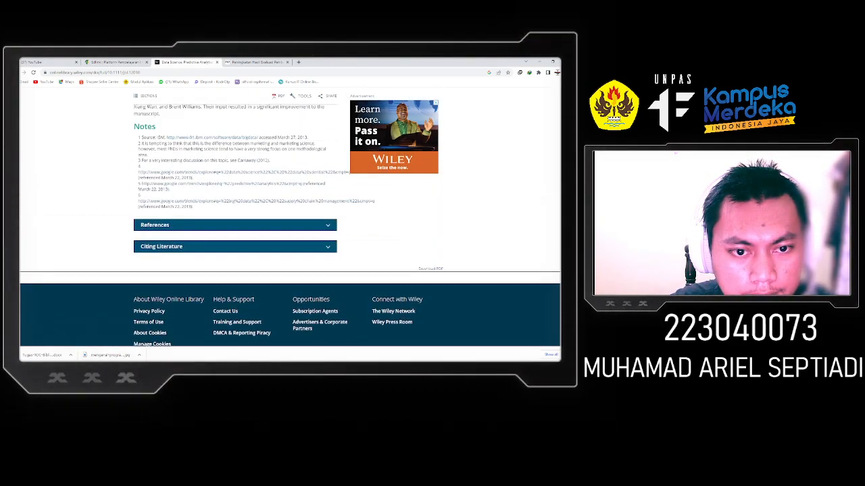
scroll(290, 216, "up", 20)
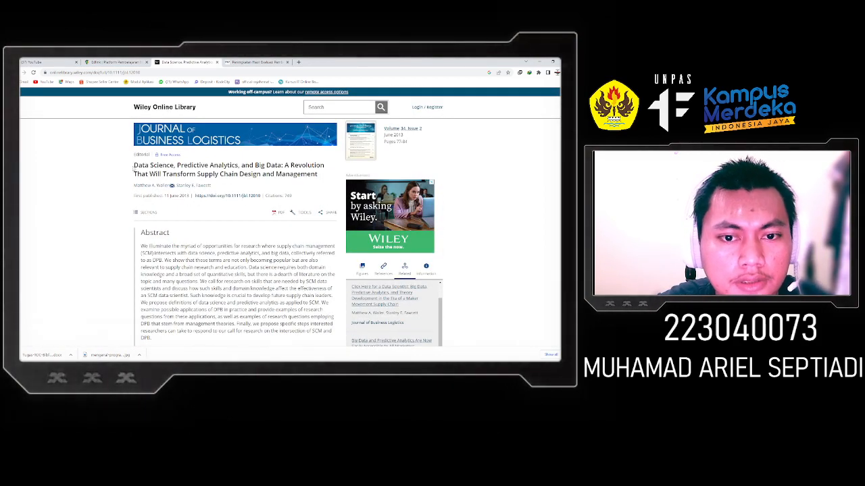
- Copy "Data Science" from the start of the article title into the Journal Name field of Word's new source
left_click_drag(133, 164, 322, 175)
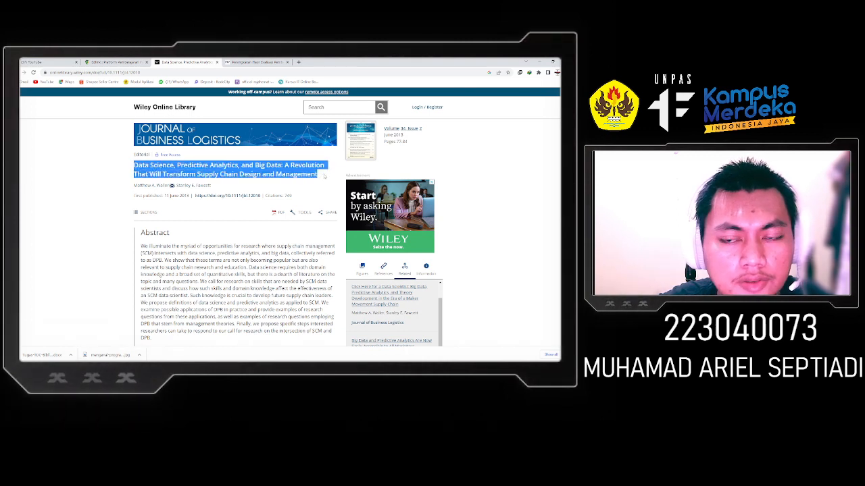
left_click_drag(134, 165, 173, 166)
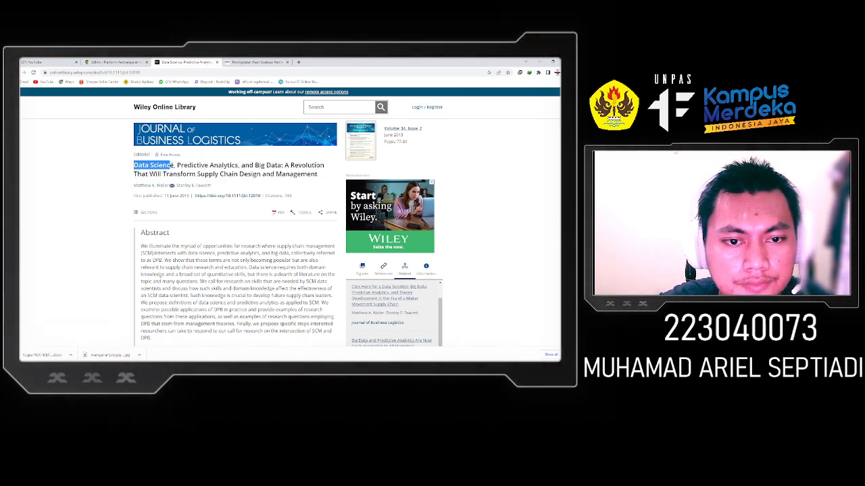
key("alt+Tab")
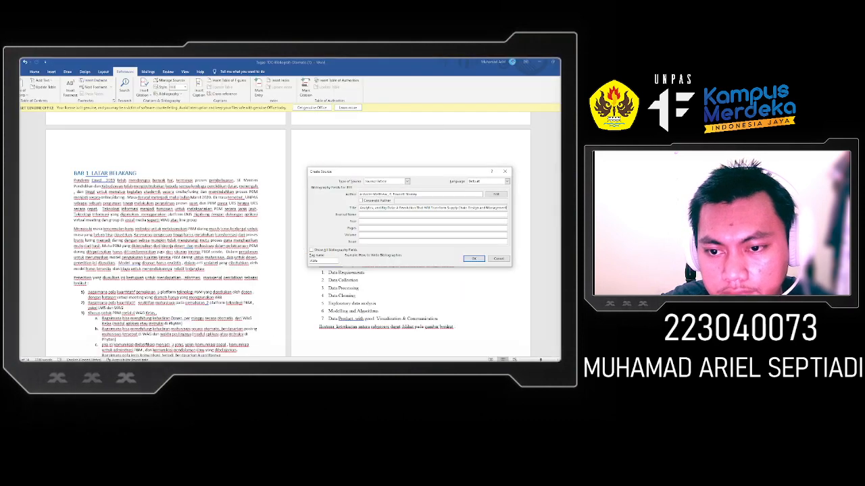
key("Tab")
type("Data Science")
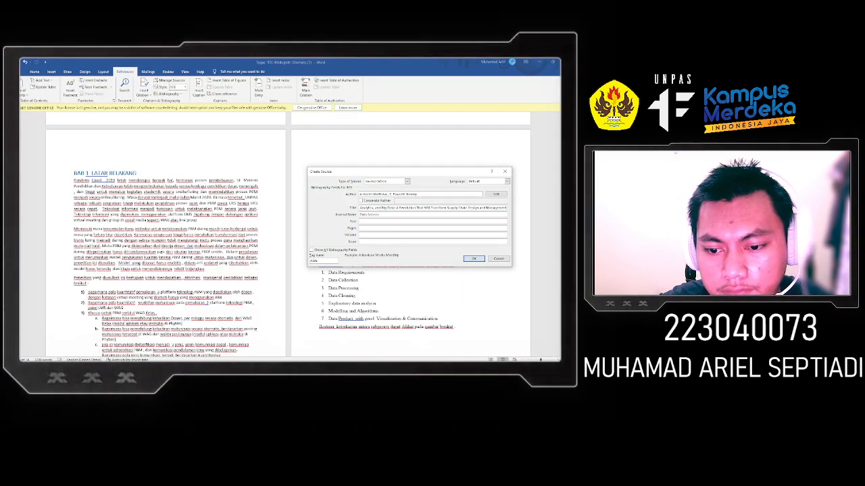
- Copy the publication year 2013 from the Wiley page into the source's Year field in Word
key("alt+Tab")
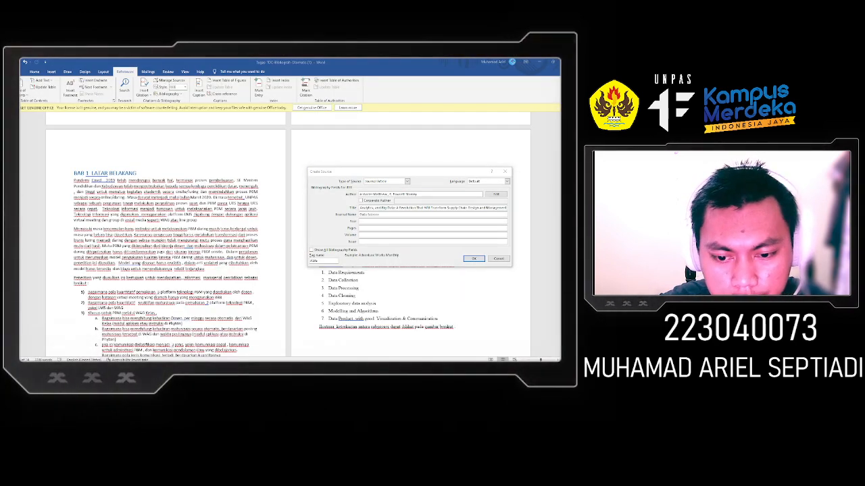
key("alt+Tab")
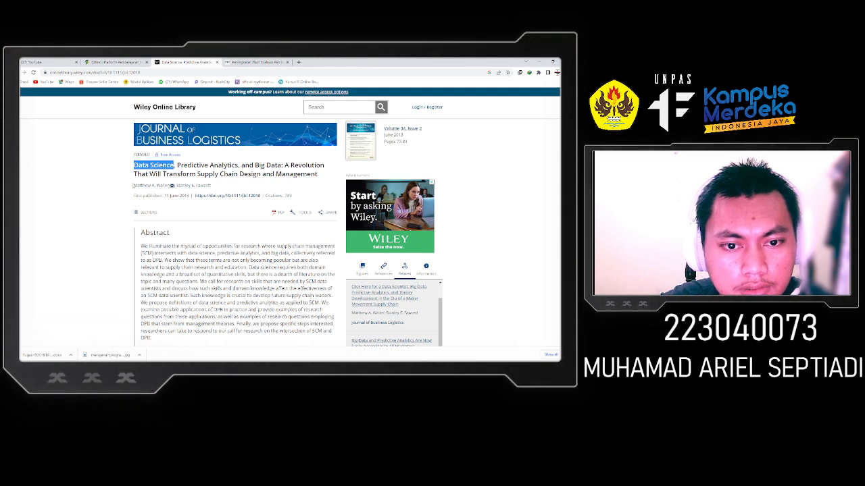
double_click(185, 196)
key("ctrl+c")
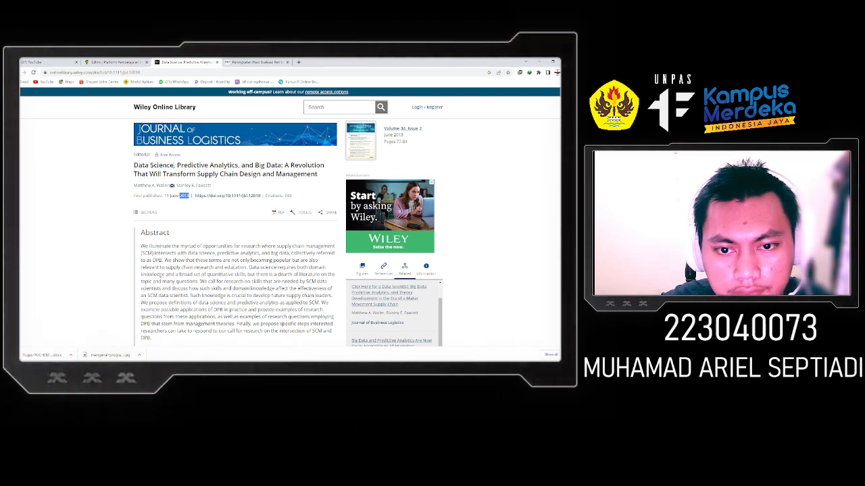
key("alt+Tab")
left_click(377, 221)
key("ctrl+v")
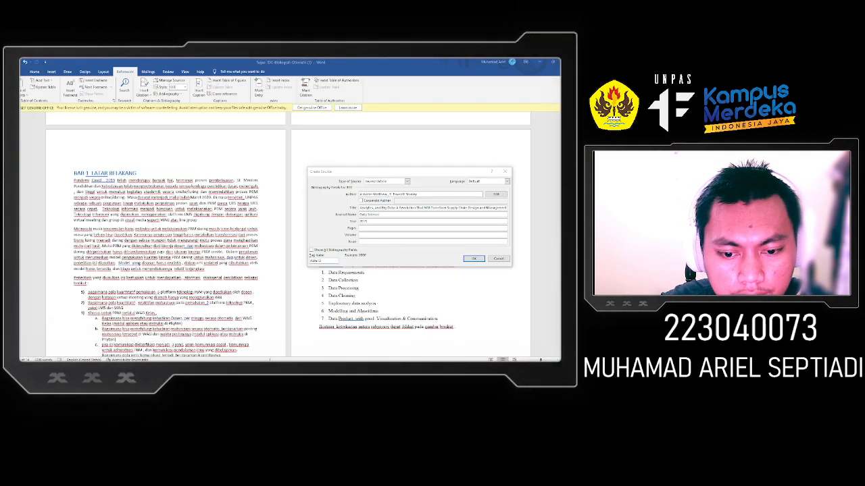
- Copy the final part of the article's web address, "jbl.12010", into the source's Pages field in Word
key("alt+Tab")
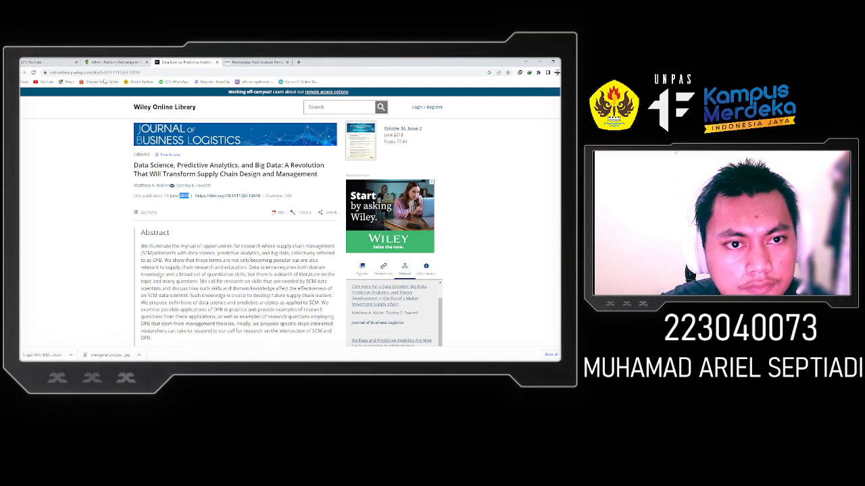
left_click_drag(137, 72, 172, 75)
key("ctrl+c")
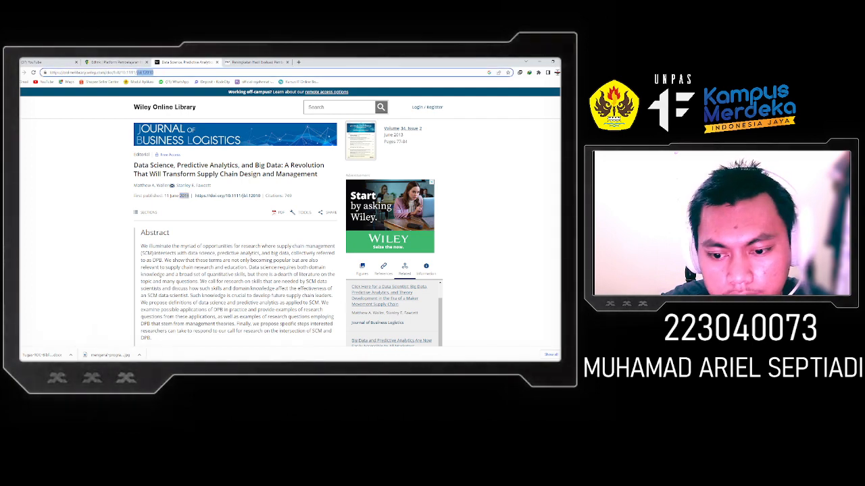
key("alt+Tab")
key("ctrl+v")
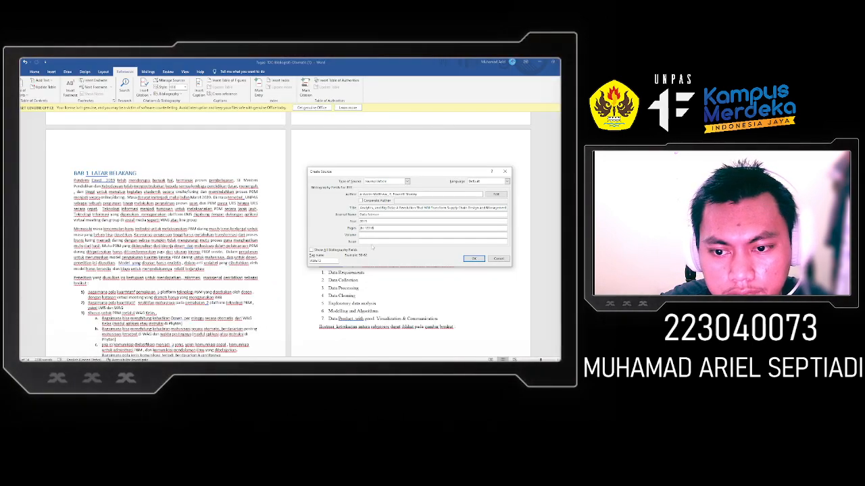
- Return to the Wiley article in the browser and examine its full text, notes and header for further source details
key("alt+Tab")
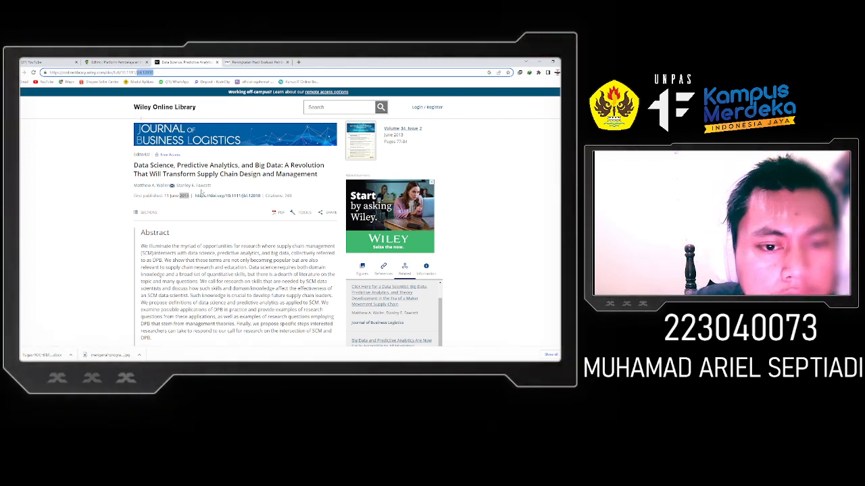
scroll(291, 223, "down", 1)
scroll(222, 228, "down", 3)
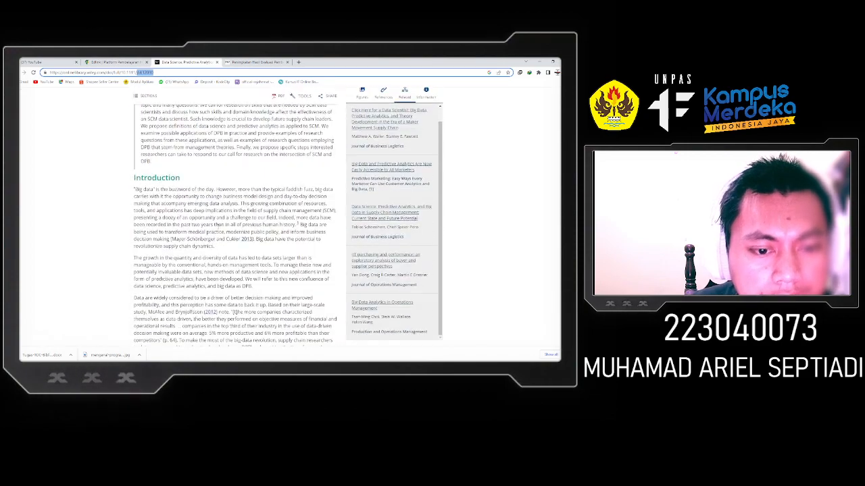
scroll(222, 229, "down", 5)
scroll(222, 228, "down", 15)
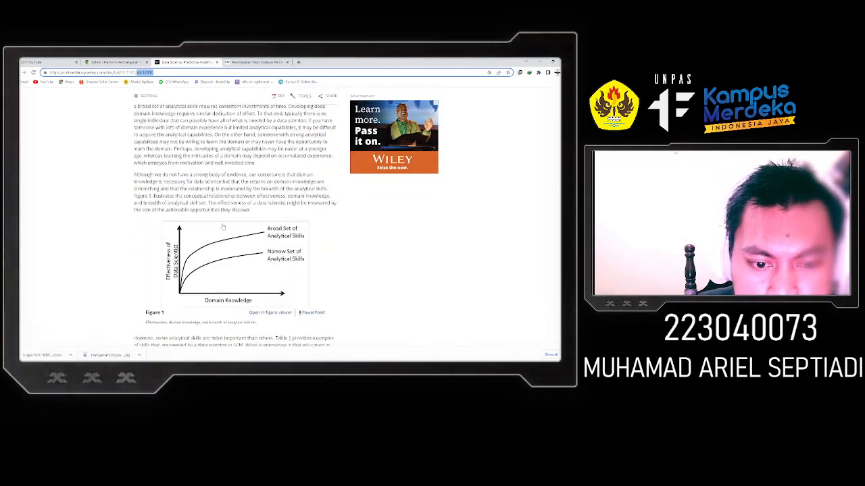
scroll(378, 309, "up", 3)
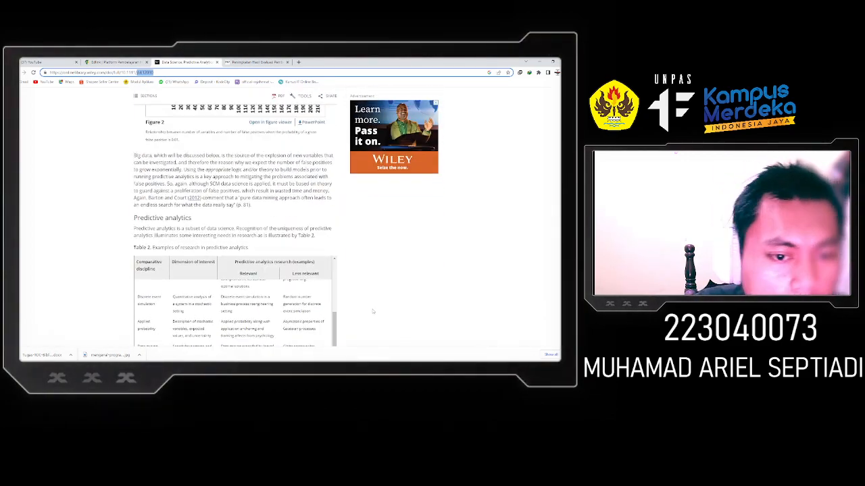
scroll(378, 310, "down", 10)
scroll(290, 223, "down", 15)
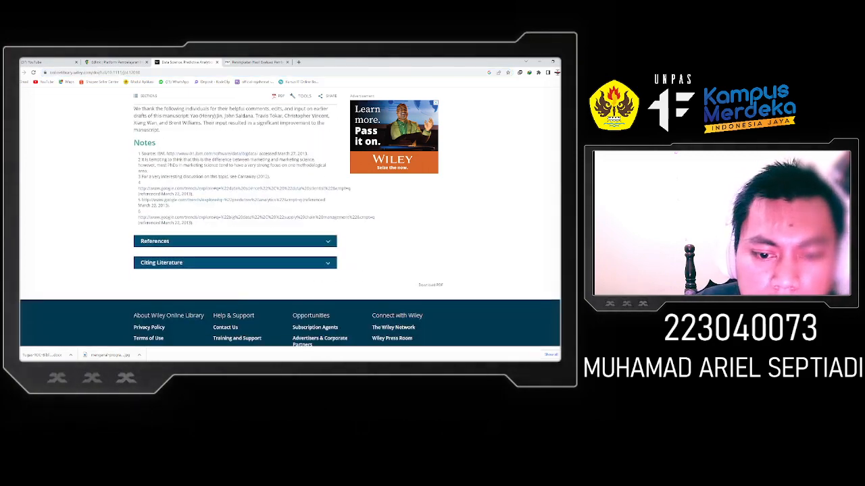
scroll(540, 143, "up", 6)
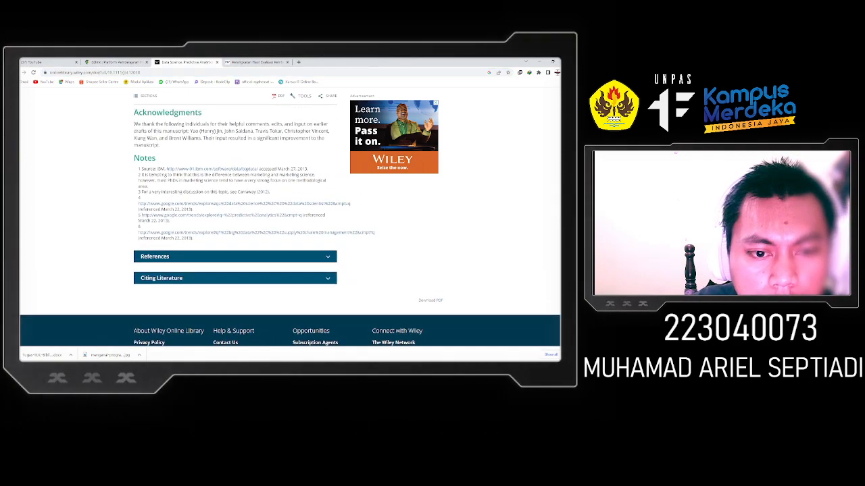
scroll(540, 144, "up", 5)
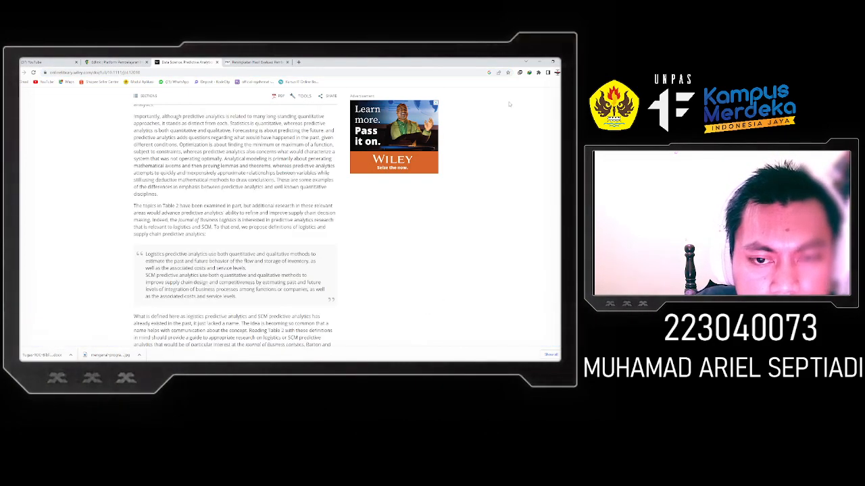
right_click(540, 140)
key("Escape")
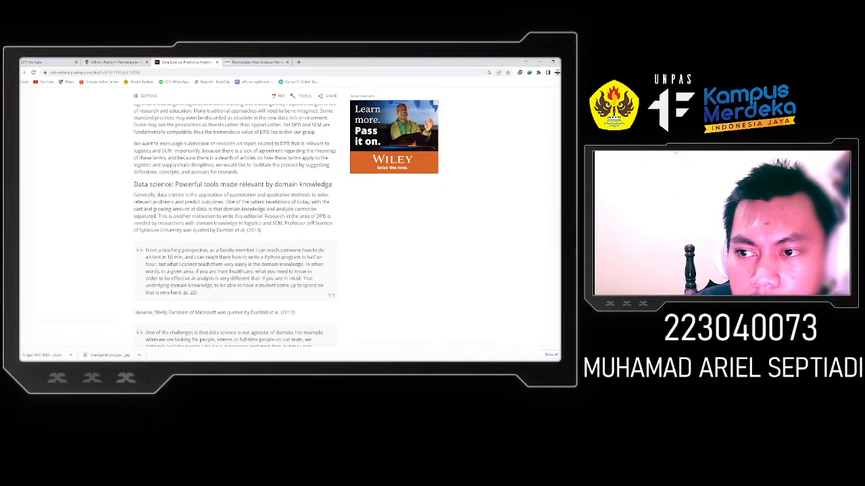
scroll(539, 143, "up", 15)
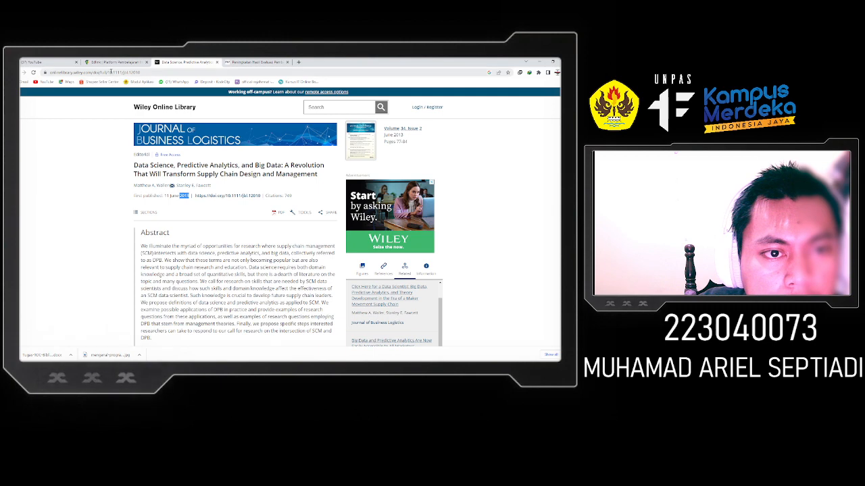
- Copy "10.1111" from the article's web address into the source's Volume field in Word and save the source
left_click_drag(107, 72, 117, 73)
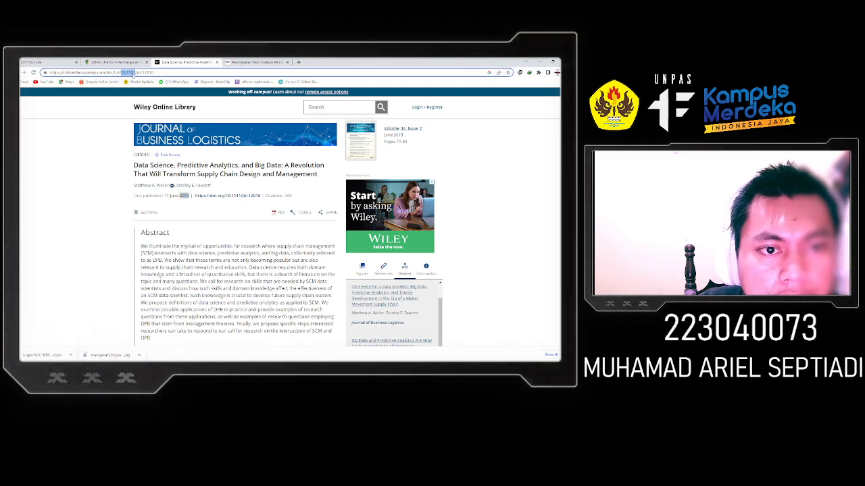
right_click(132, 72)
left_click(156, 116)
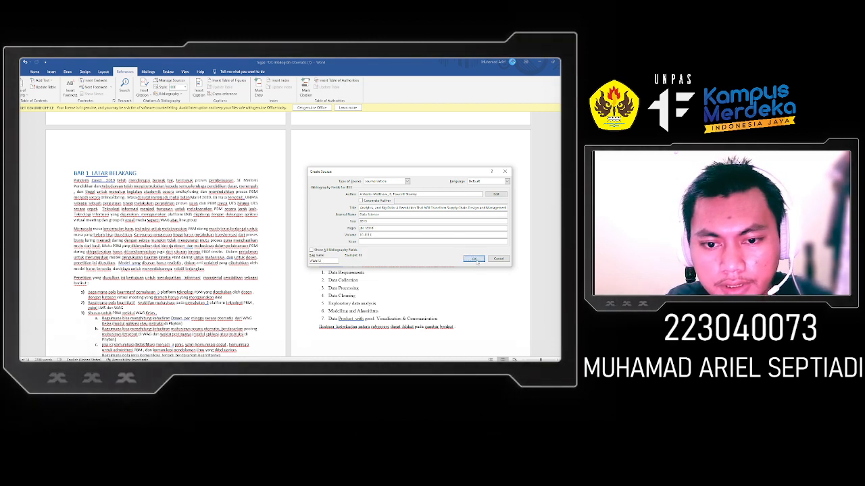
left_click(475, 260)
- Delete the inserted [1] citation below the DAFTAR PUSTAKA heading on the last page
scroll(473, 260, "down", 15)
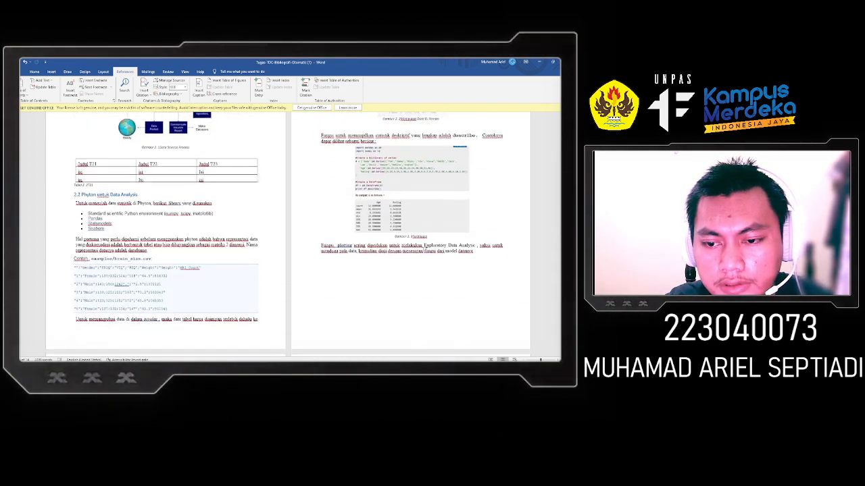
scroll(487, 266, "down", 15)
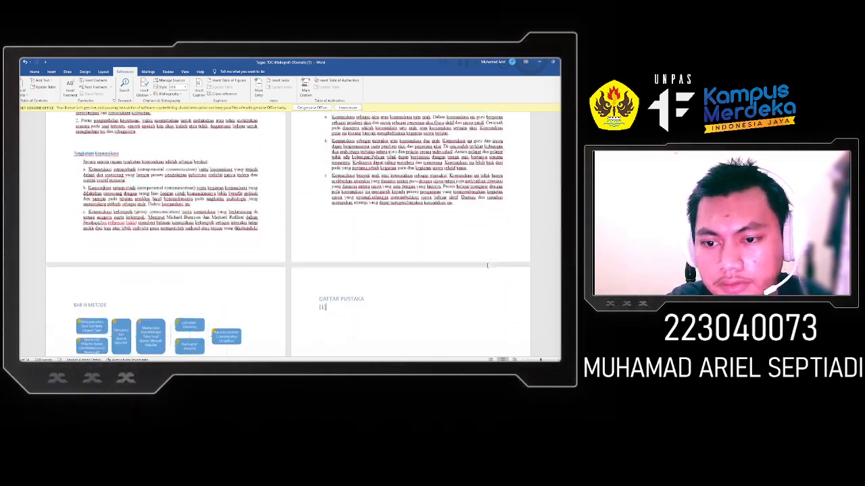
scroll(487, 266, "down", 3)
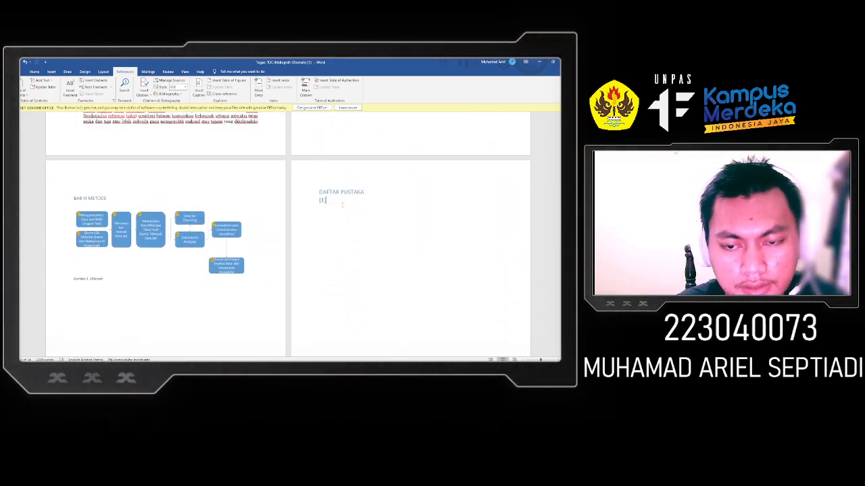
key("BackSpace")
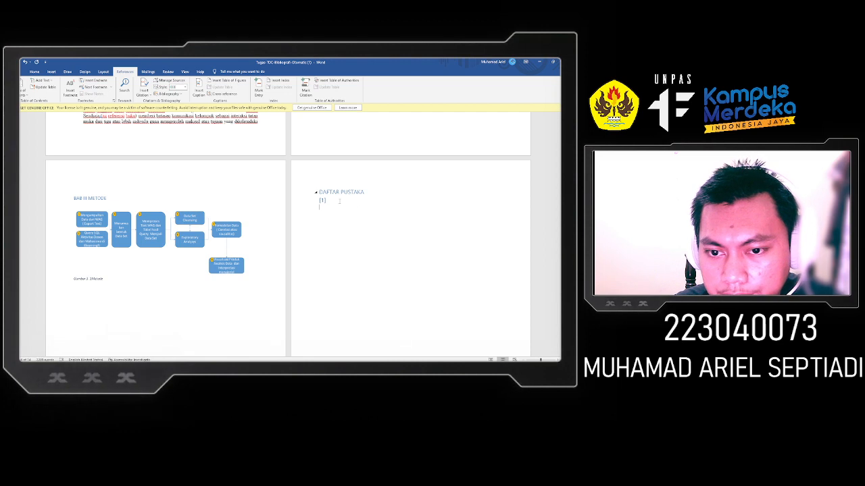
left_click_drag(337, 201, 319, 201)
key("BackSpace")
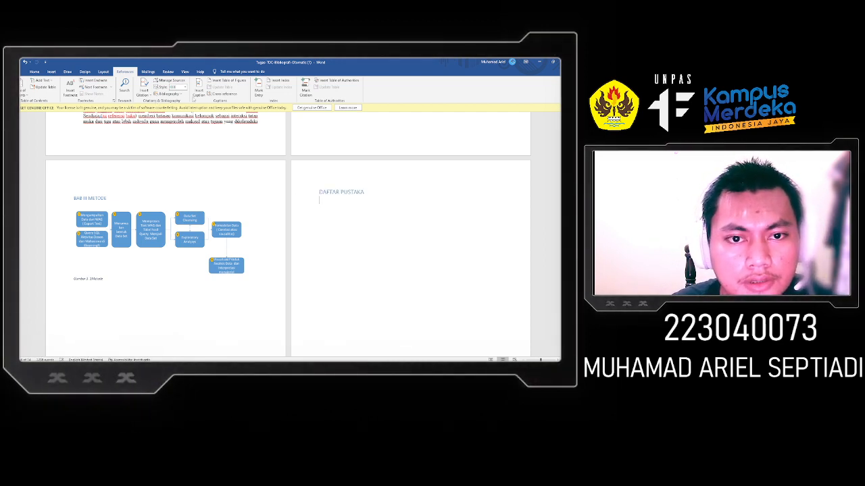
- Insert an automatic bibliography in the built-in References format below the DAFTAR PUSTAKA heading
left_click(165, 94)
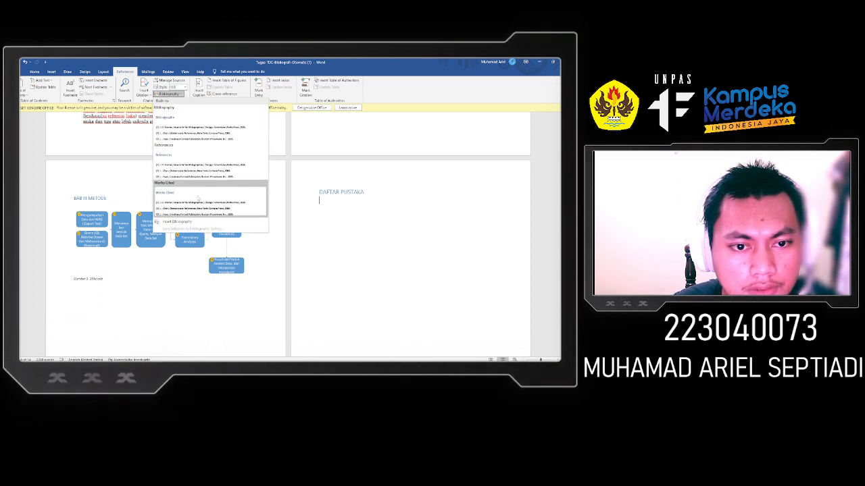
left_click(205, 175)
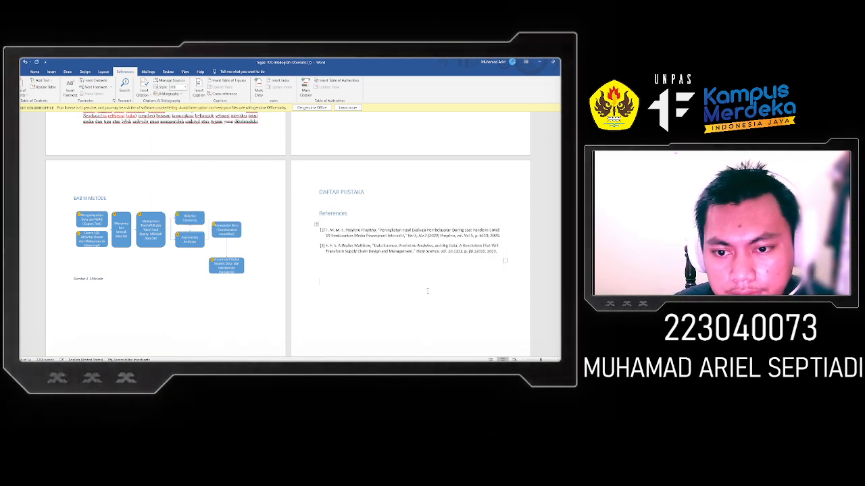
left_click(370, 299)
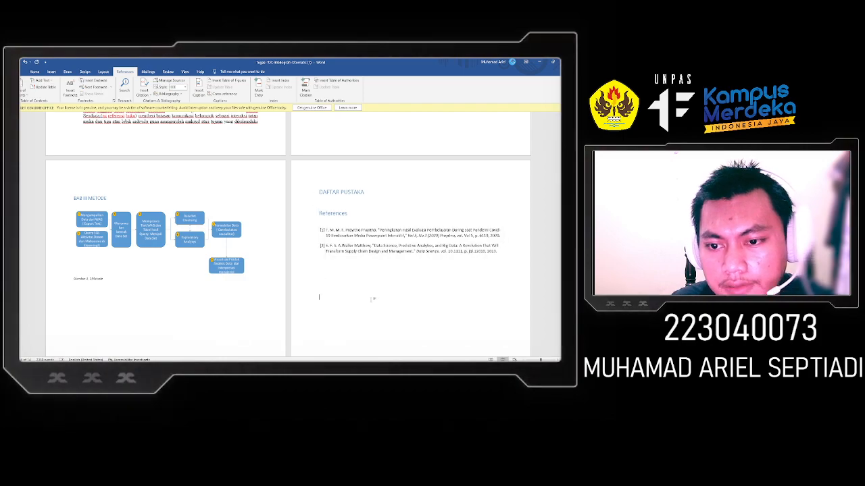
- Review the report from the table of contents and DAFTAR GAMBAR through the RINGKASAN page and its Kata Kunci line
scroll(362, 275, "up", 2)
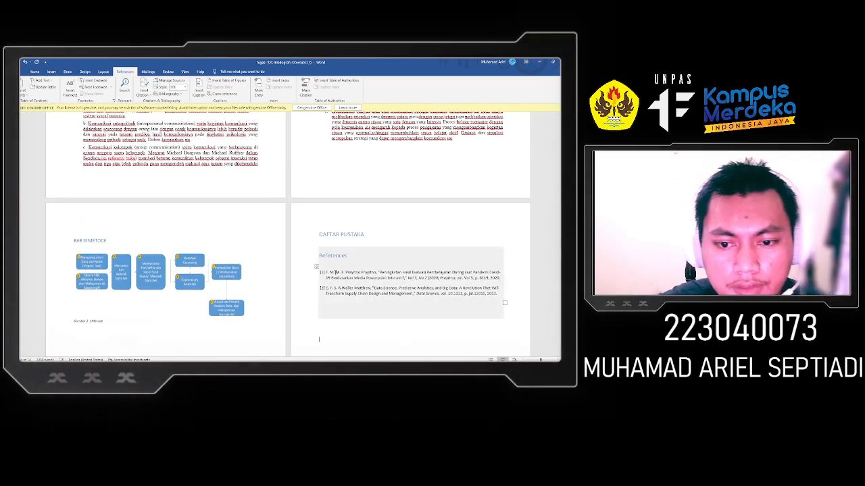
scroll(336, 272, "up", 15)
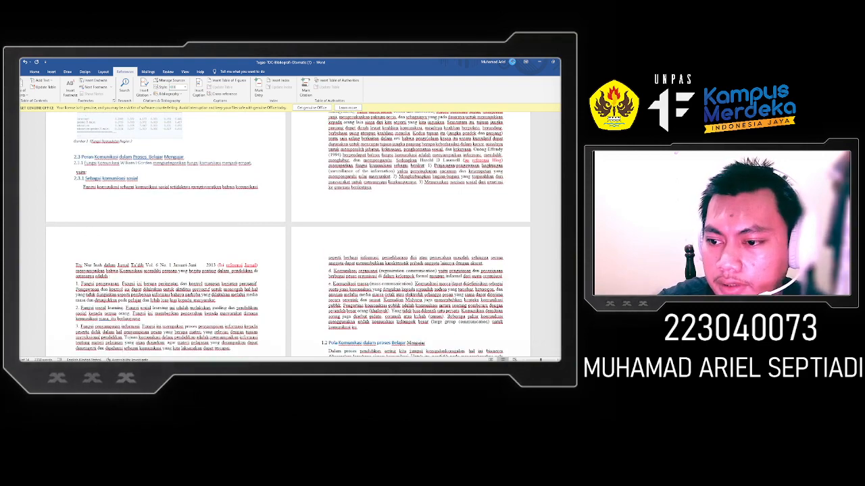
left_click_drag(560, 283, 560, 204)
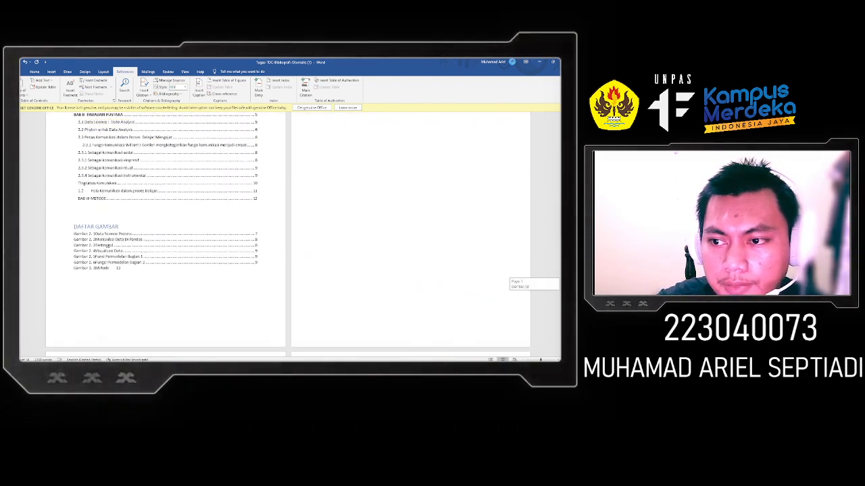
left_click_drag(559, 152, 542, 125)
scroll(379, 223, "down", 10)
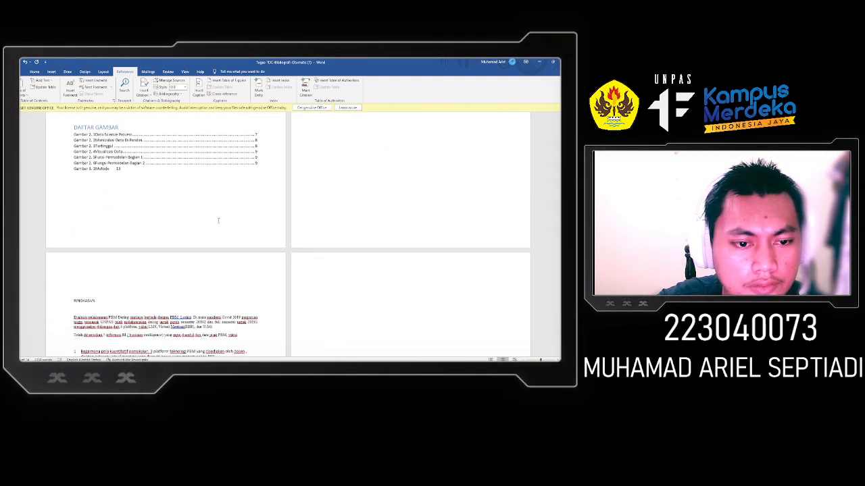
scroll(110, 259, "down", 2)
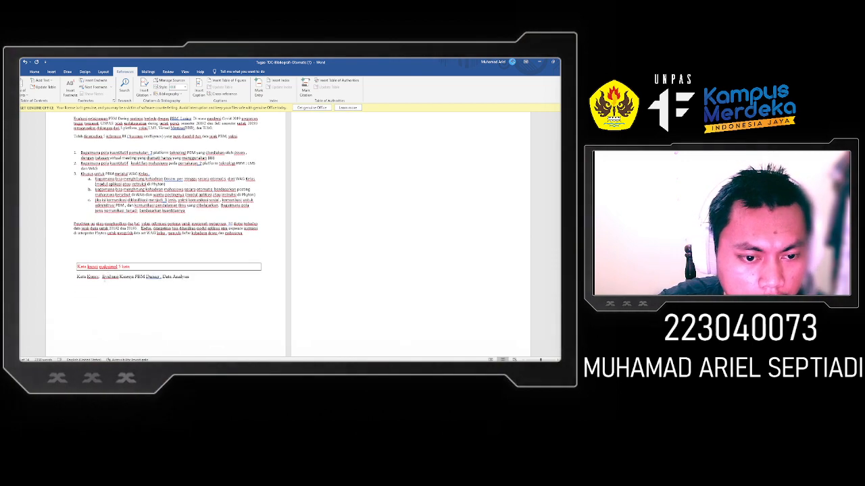
scroll(141, 234, "down", 3)
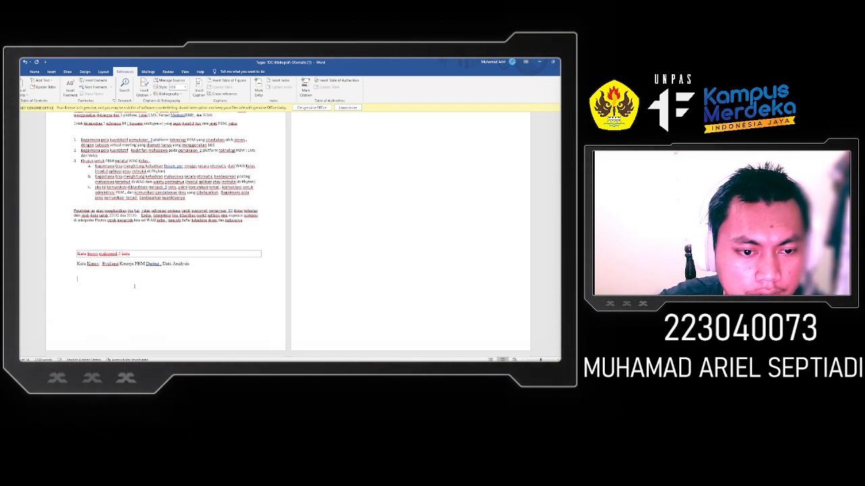
scroll(113, 223, "down", 2)
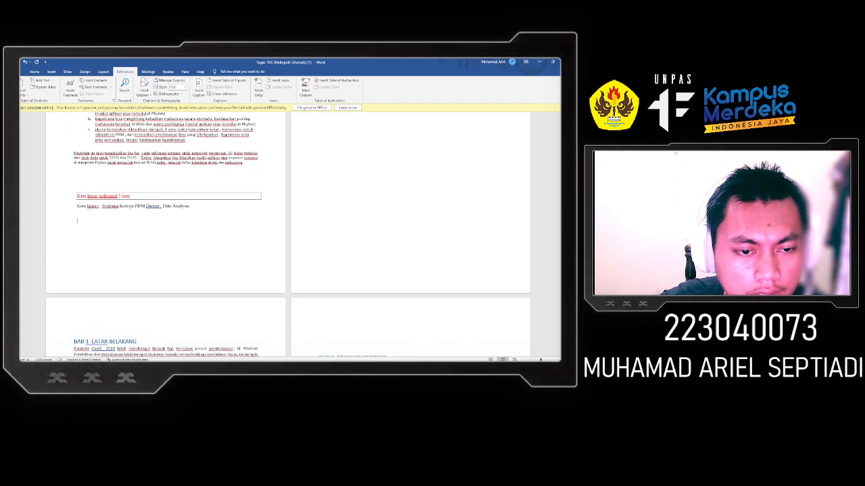
left_click_drag(102, 206, 160, 206)
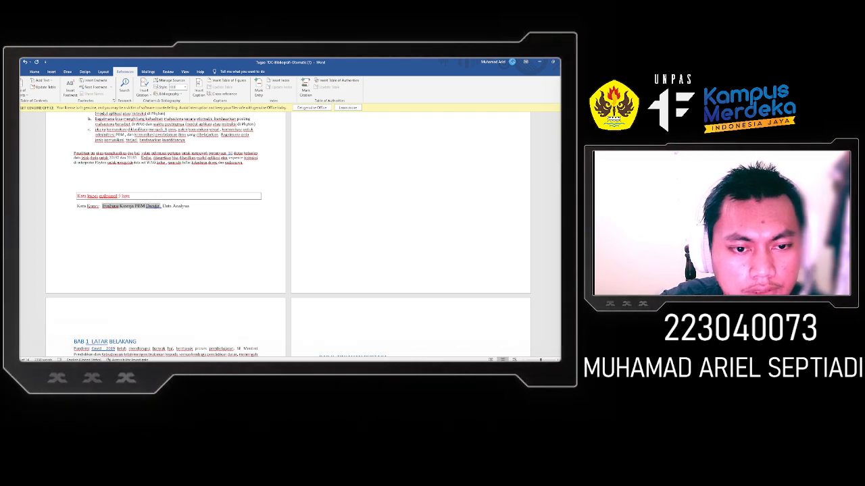
left_click(173, 220)
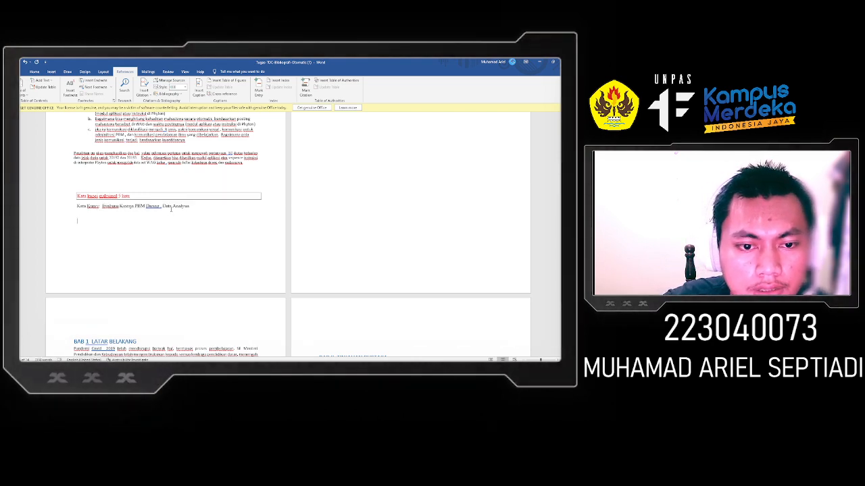
- Read the first paragraph of BAB 1 LATAR BELAKANG line by line, highlighting the sentences being read
scroll(171, 210, "down", 10)
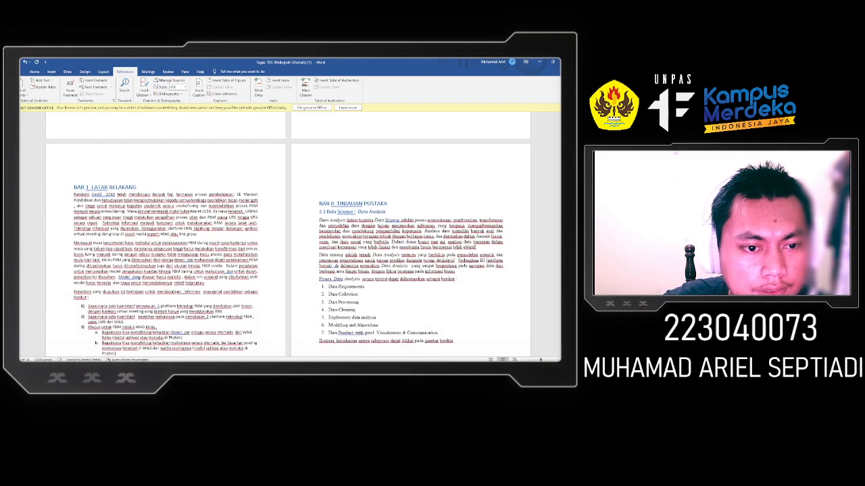
scroll(171, 210, "down", 2)
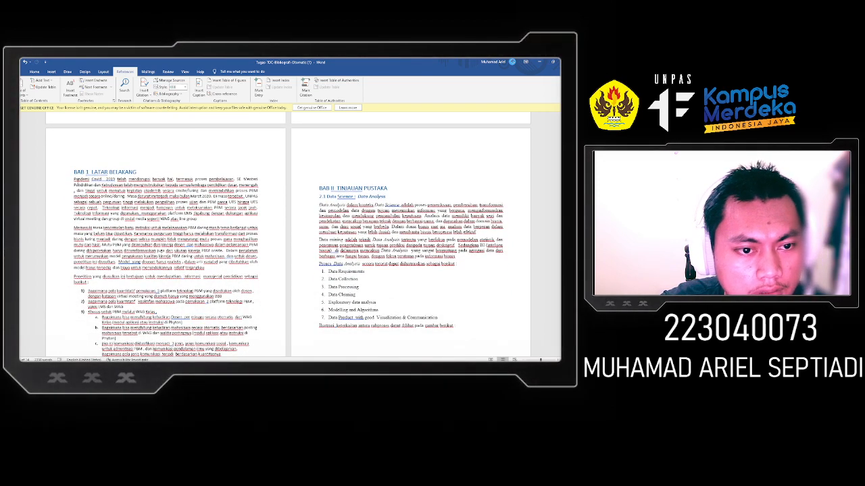
left_click_drag(101, 180, 127, 180)
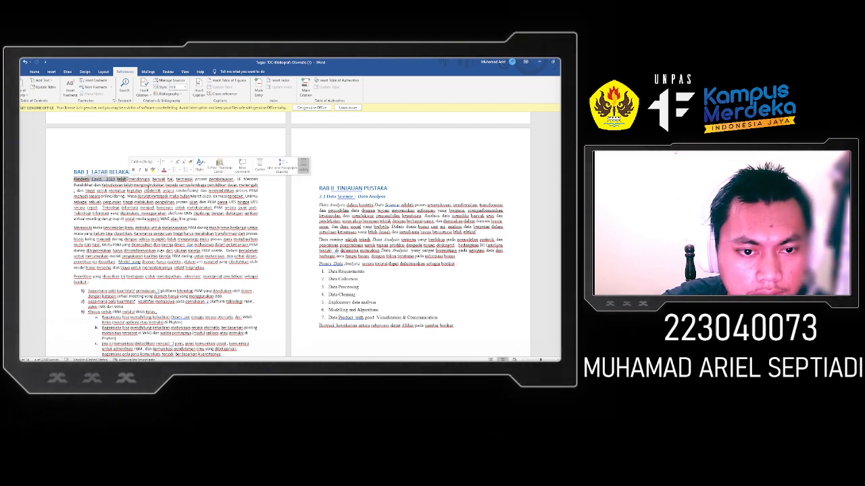
left_click(148, 185)
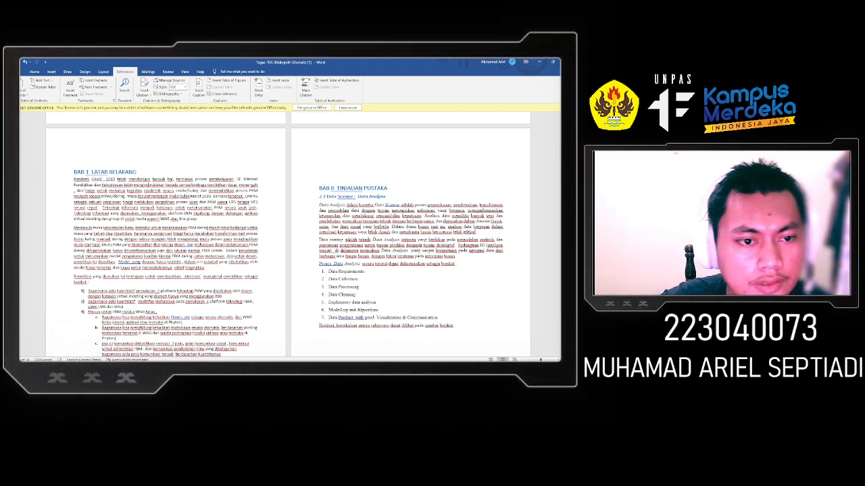
left_click_drag(74, 184, 258, 185)
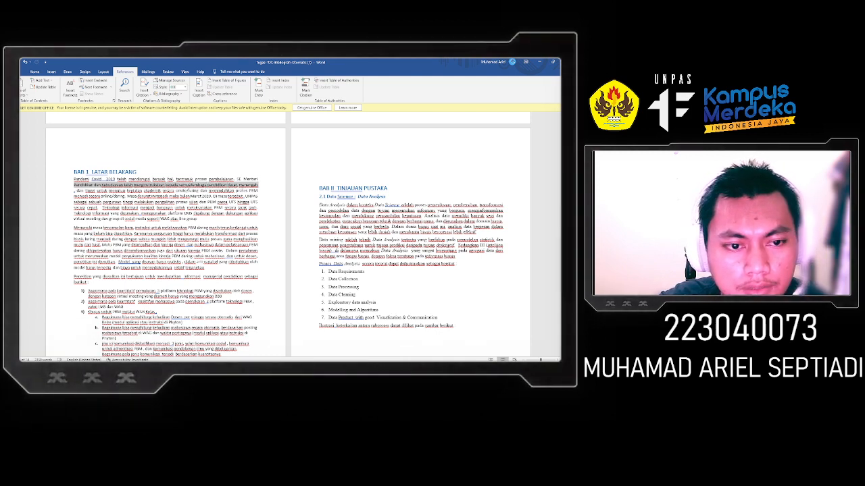
left_click_drag(75, 190, 258, 196)
left_click(208, 191)
left_click(128, 196)
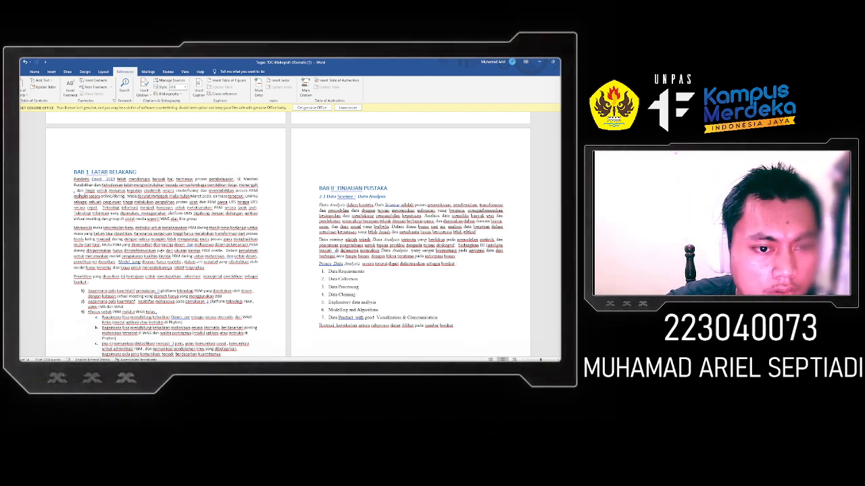
left_click_drag(127, 197, 243, 197)
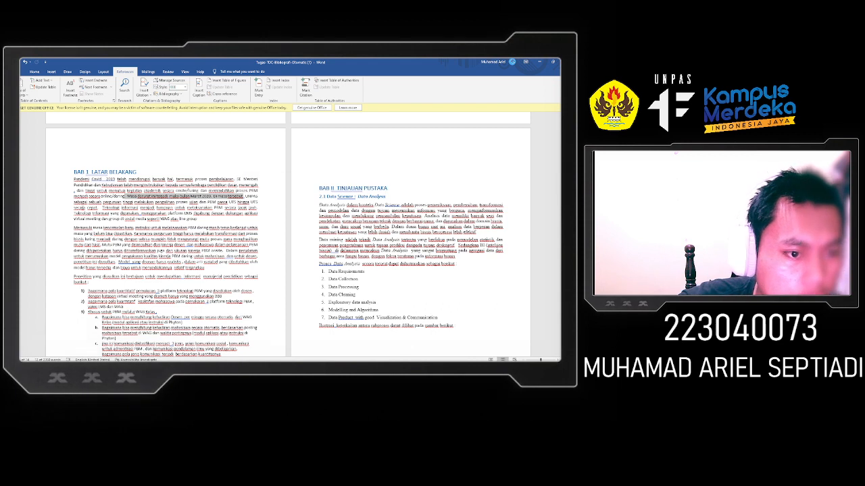
double_click(78, 208)
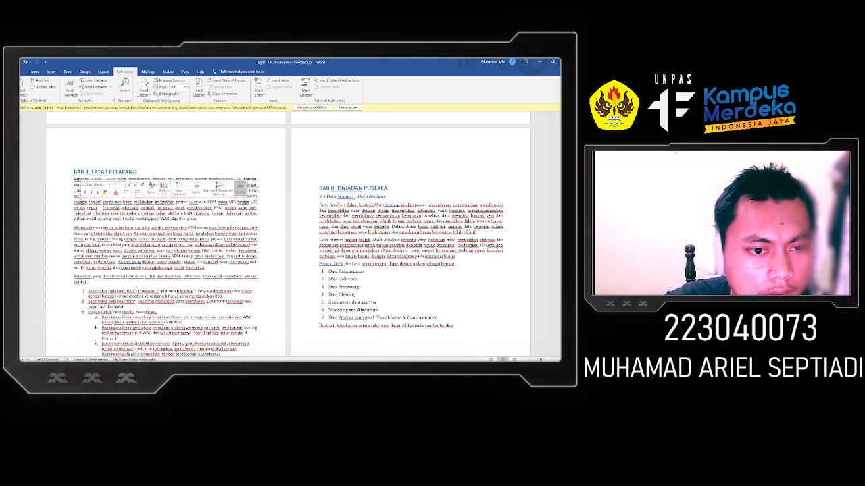
left_click(78, 208)
left_click_drag(98, 208, 249, 202)
left_click(147, 203)
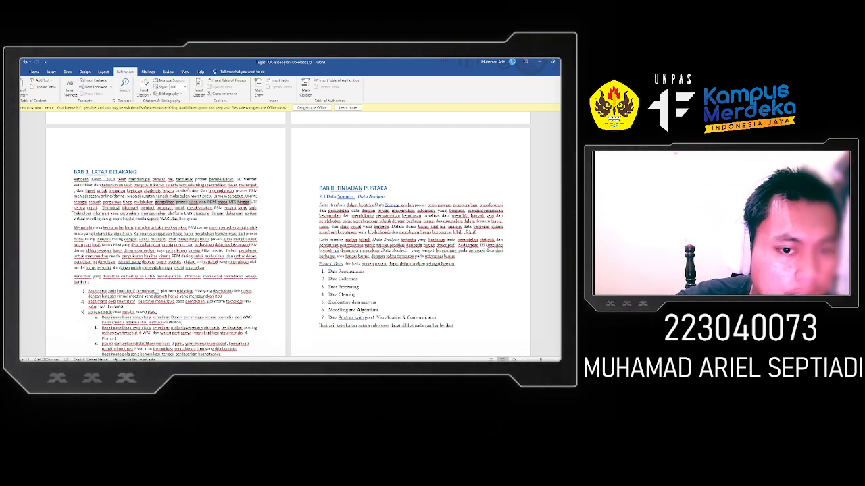
left_click_drag(74, 208, 214, 213)
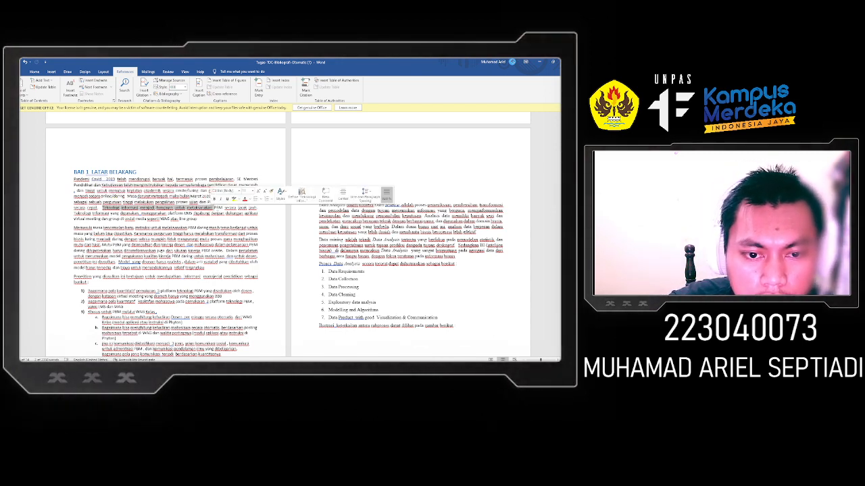
scroll(214, 213, "down", 1)
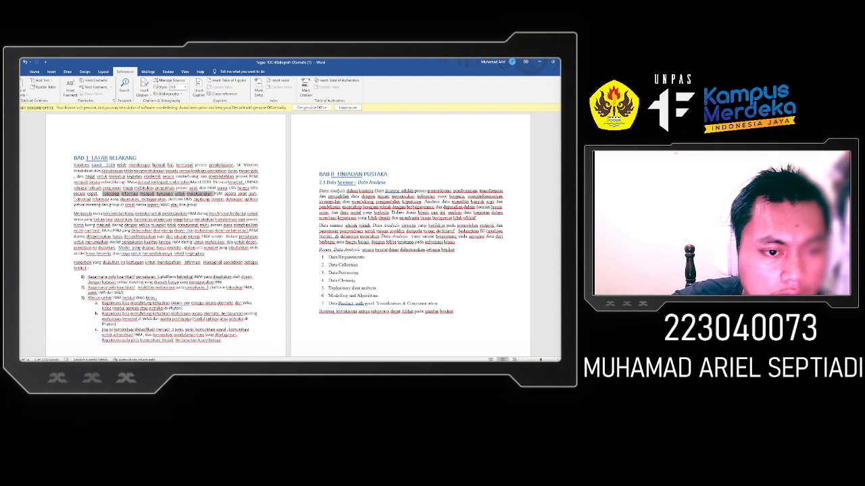
left_click_drag(73, 200, 258, 200)
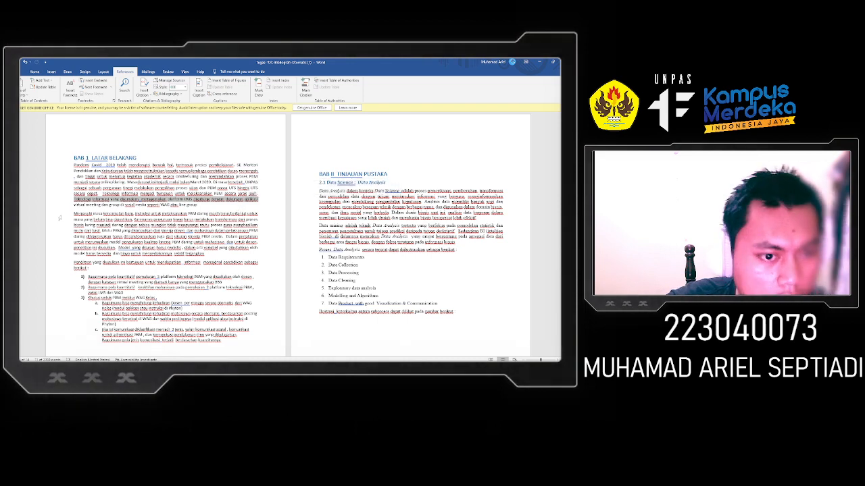
left_click(102, 205)
left_click_drag(101, 205, 171, 205)
scroll(171, 204, "down", 3)
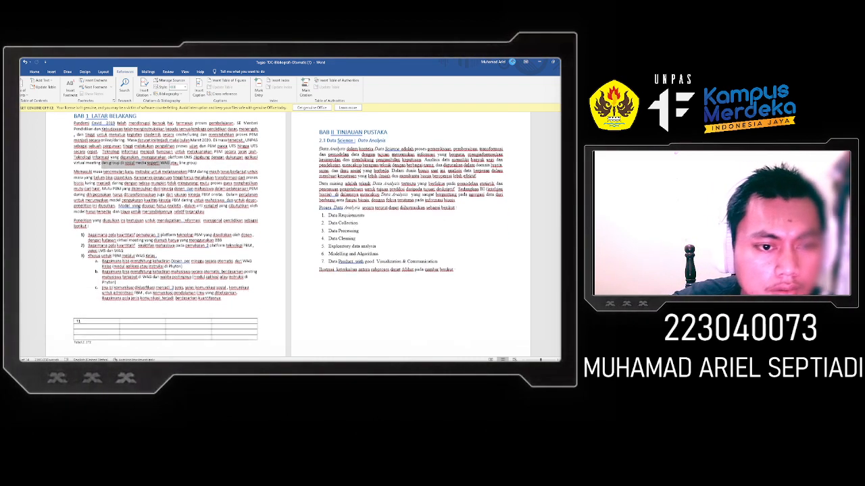
- Read the second and third paragraphs of BAB 1 LATAR BELAKANG line by line, highlighting the phrases being read
left_click_drag(74, 172, 248, 171)
left_click(186, 176)
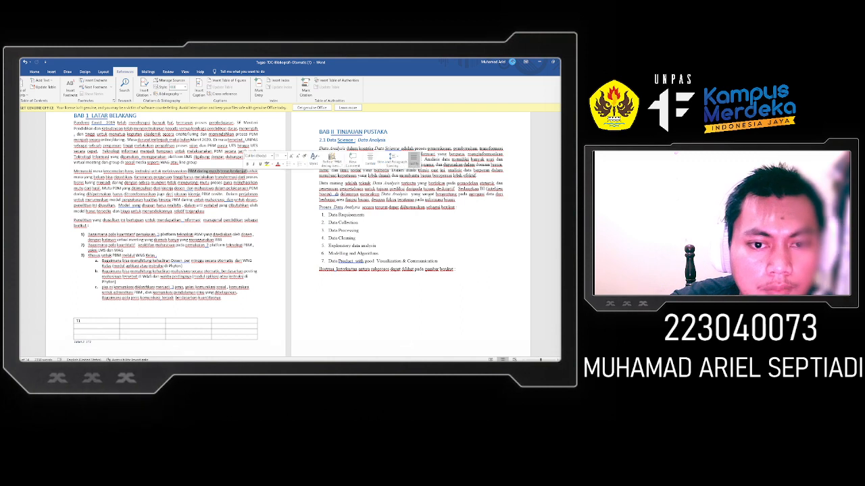
left_click_drag(74, 177, 200, 177)
left_click(166, 178)
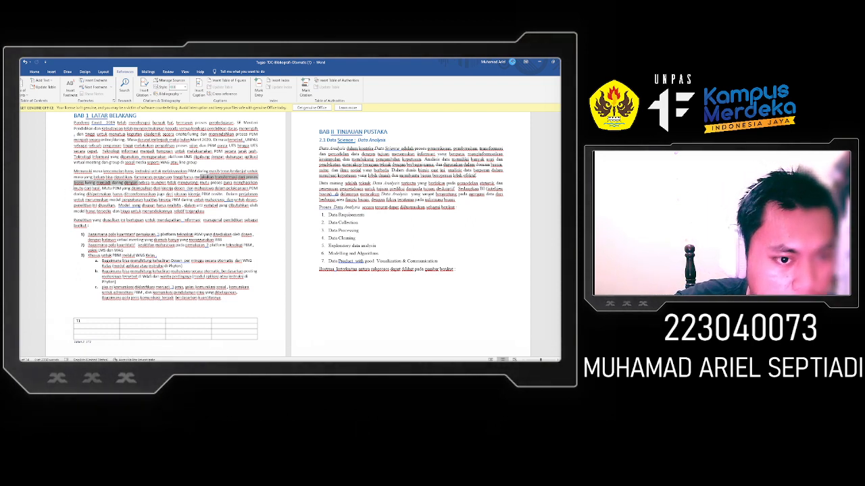
left_click(177, 189)
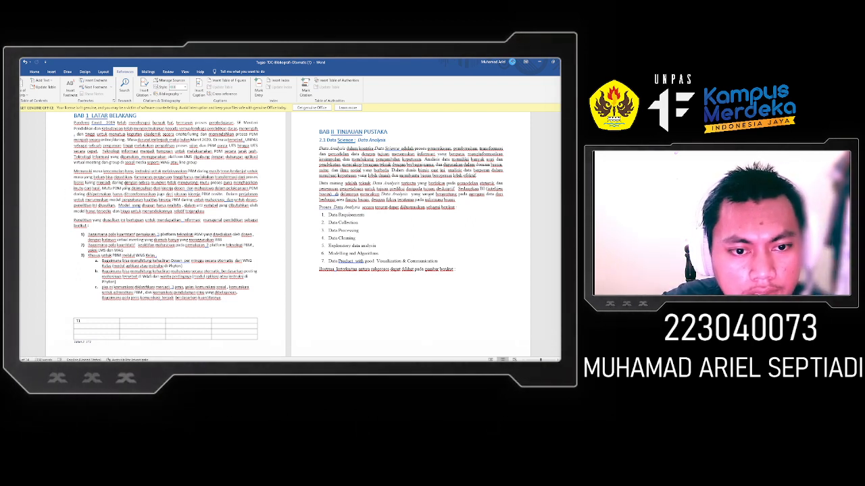
left_click_drag(126, 183, 102, 188)
left_click(162, 194)
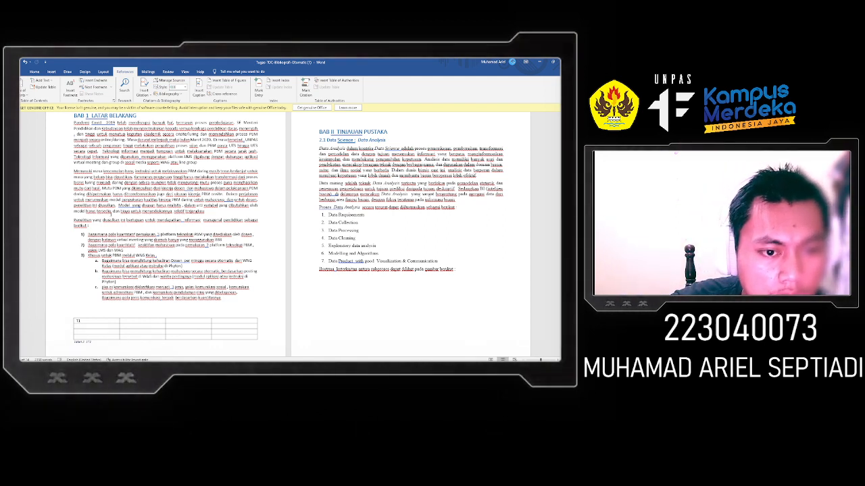
left_click_drag(110, 200, 144, 200)
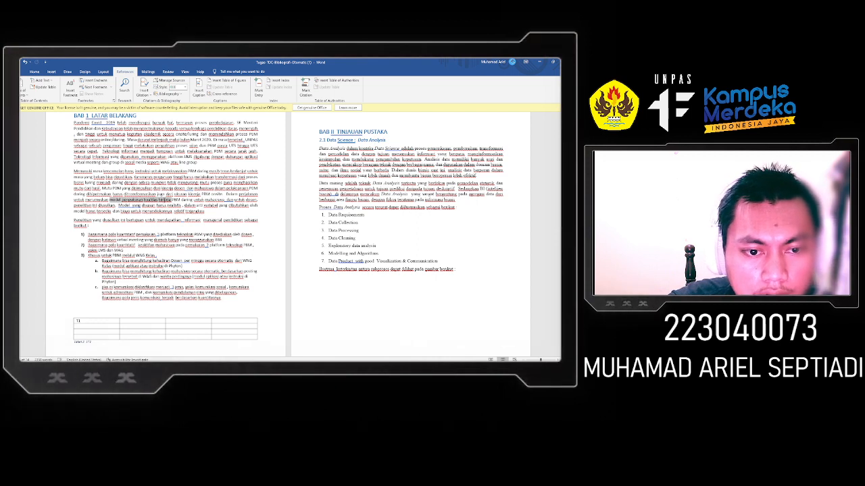
left_click_drag(191, 200, 227, 200)
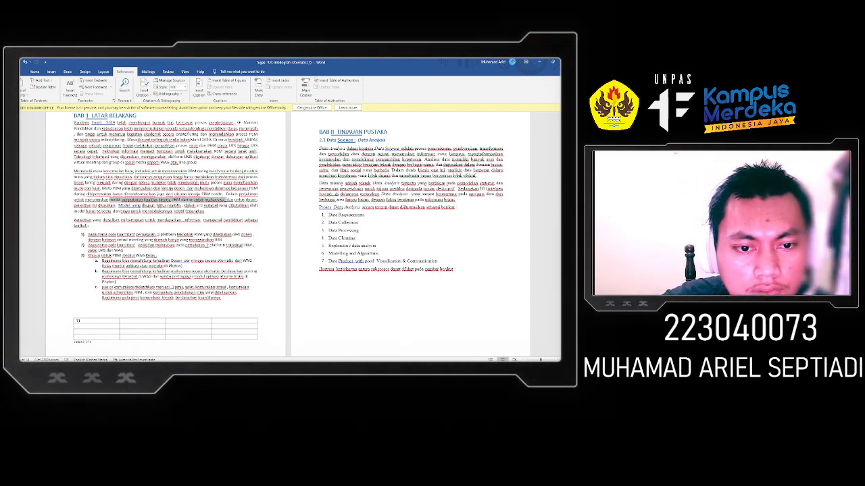
left_click_drag(156, 205, 204, 211)
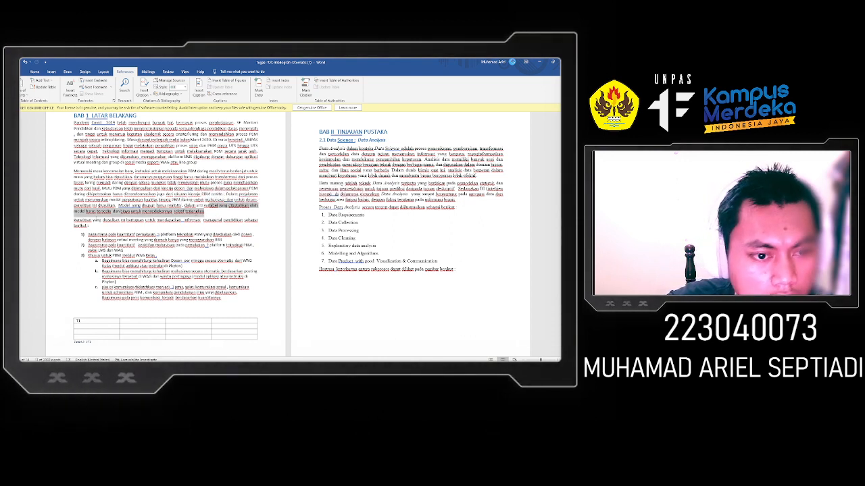
left_click(63, 221)
left_click(63, 227)
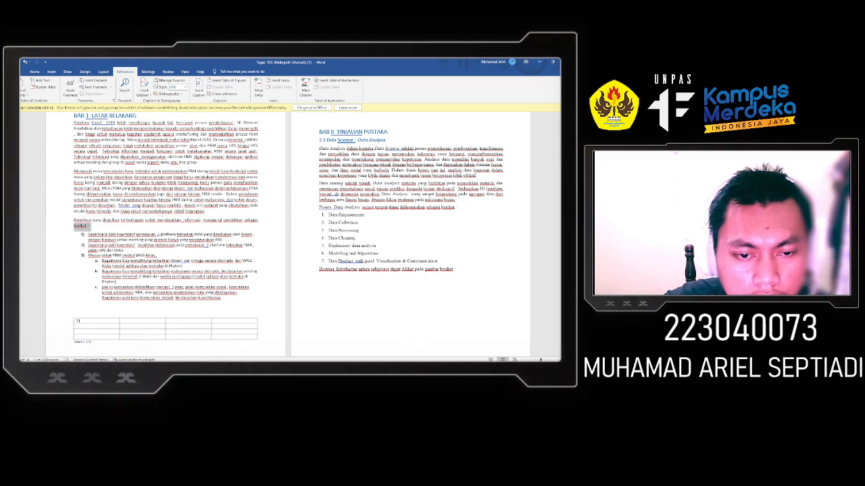
left_click(162, 222)
- Copy "Covid 2019" from the first BAB 1 paragraph and replace the red keyword placeholder on the RINGKASAN page with "Covid 2019,"
scroll(161, 222, "up", 2)
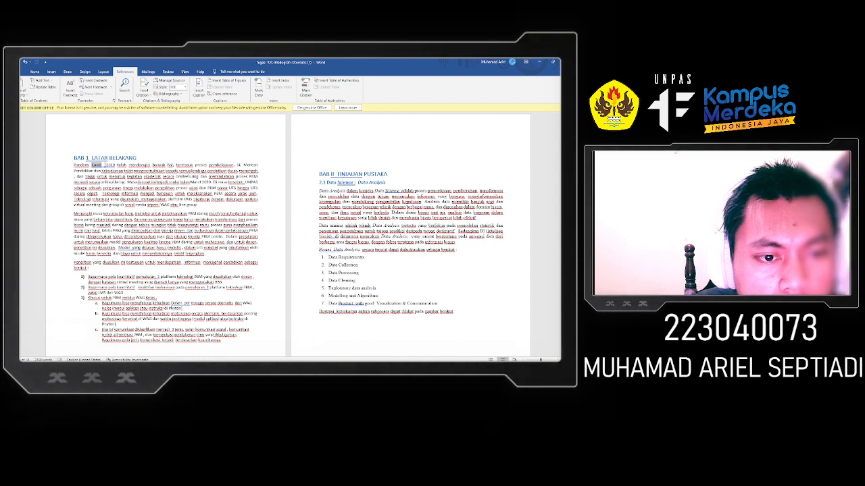
left_click_drag(104, 165, 116, 165)
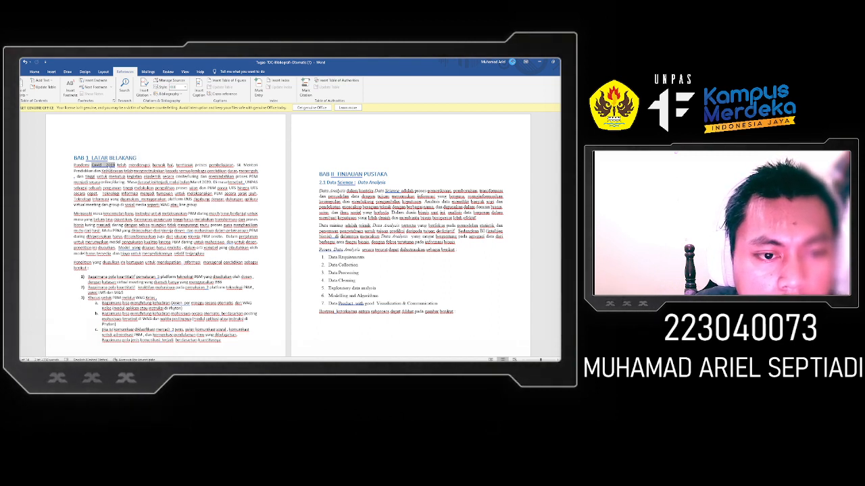
right_click(240, 263)
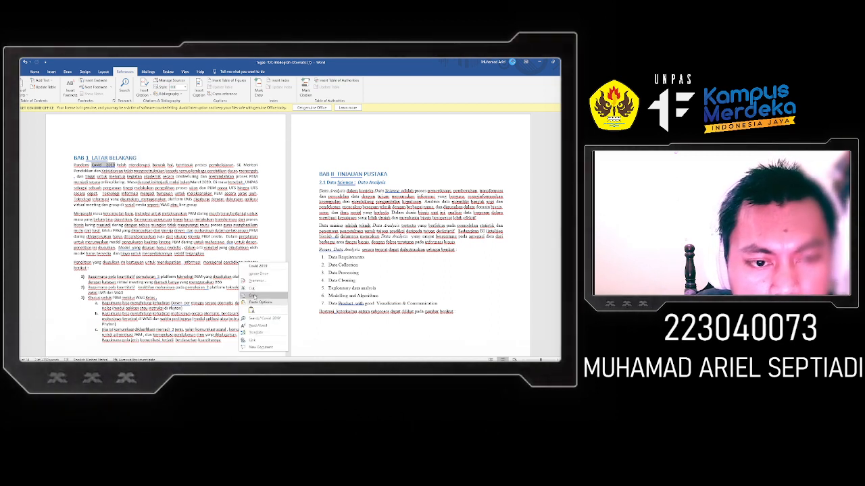
left_click(265, 296)
scroll(265, 296, "up", 8)
scroll(169, 233, "up", 2)
left_click(131, 239)
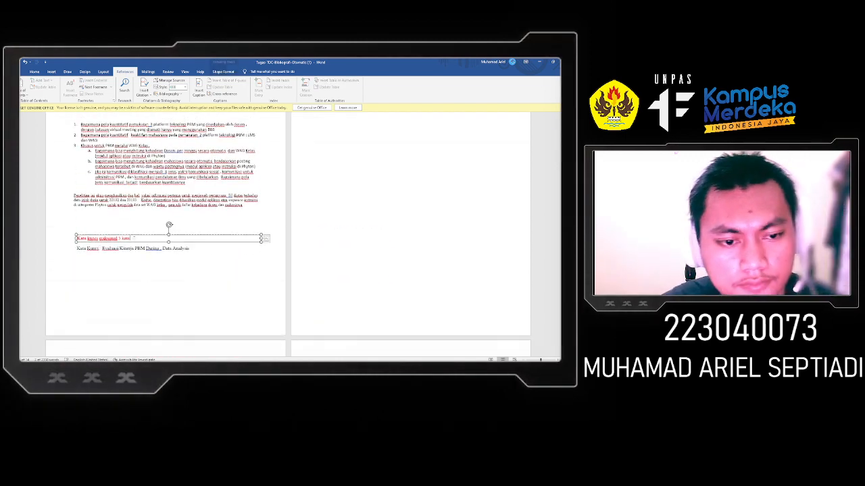
left_click_drag(132, 238, 76, 238)
type("Covid 2019,")
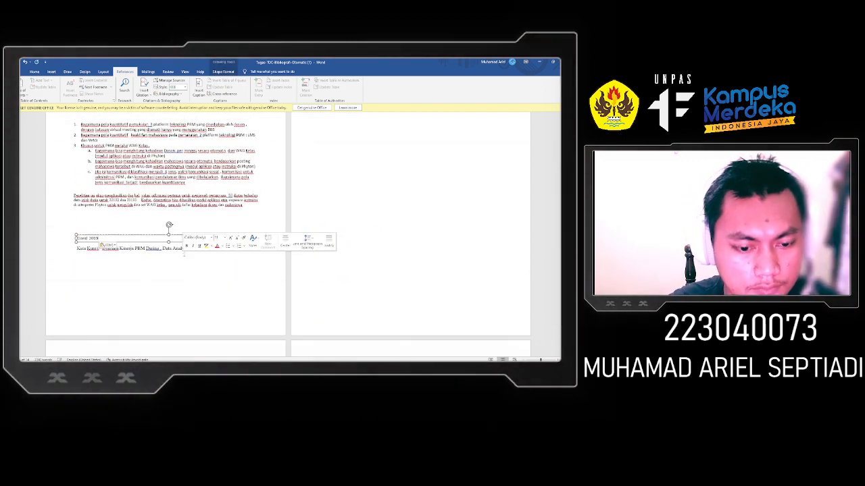
- Copy "PBM daring" from the second BAB 1 paragraph and add it after Covid 2019 in the RINGKASAN keyword box
scroll(169, 233, "up", 5)
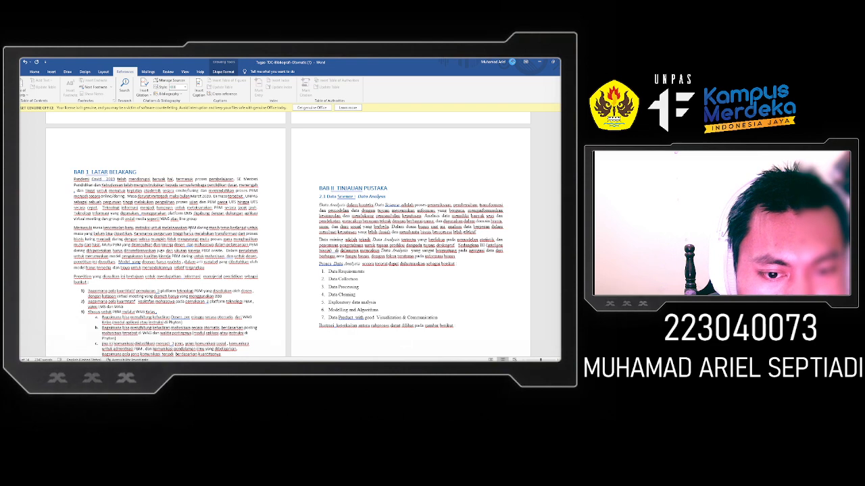
left_click_drag(188, 228, 207, 230)
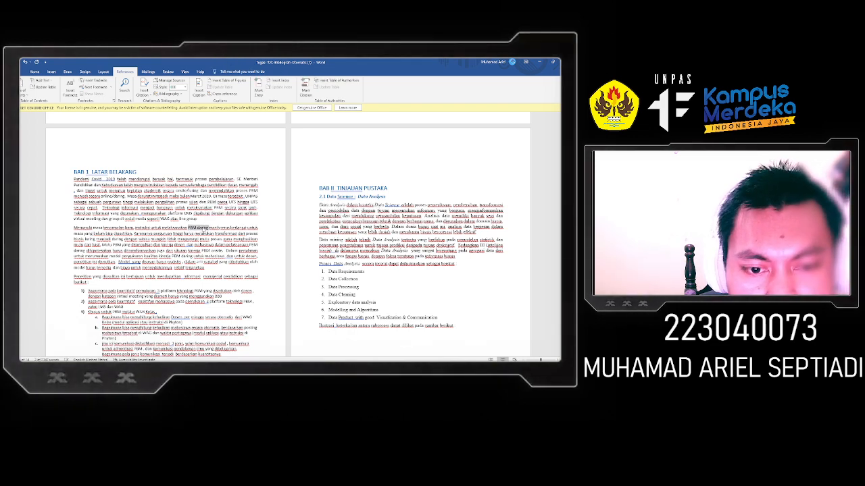
right_click(203, 231)
scroll(113, 152, "up", 5)
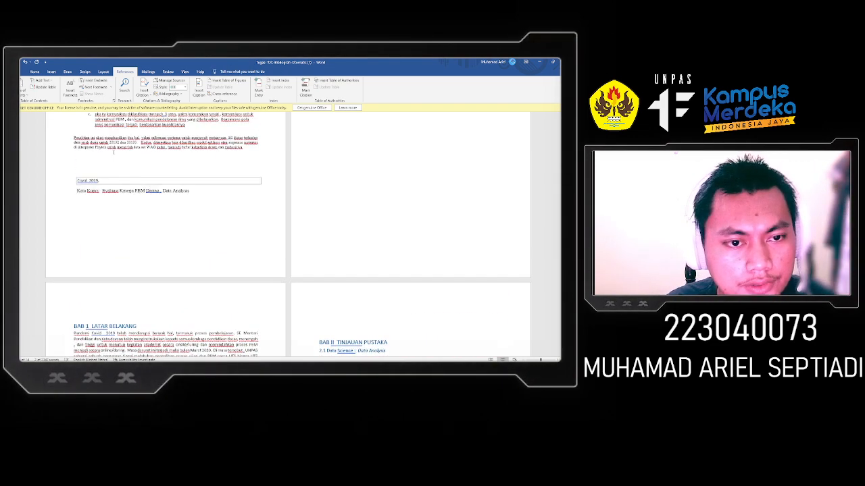
left_click(115, 181)
- Copy "Mutu PBM" from the second BAB 1 paragraph and add it after PBM daring in the keyword box, separated by a comma
scroll(154, 256, "down", 3)
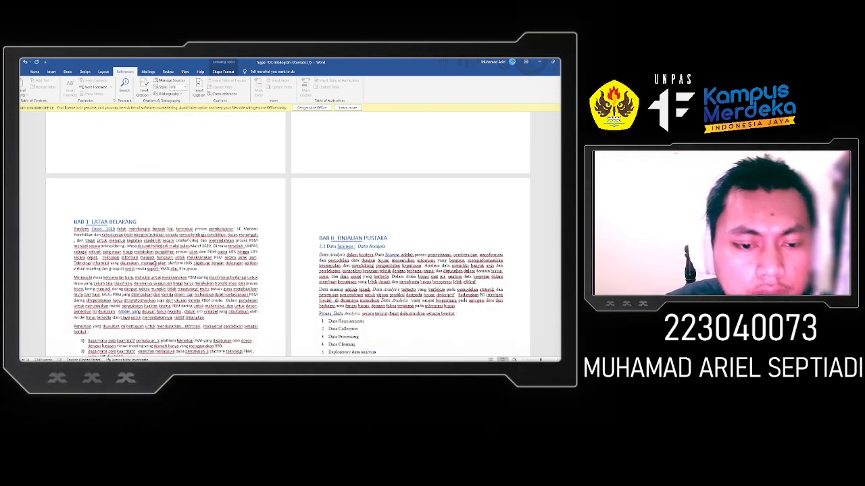
scroll(157, 264, "down", 2)
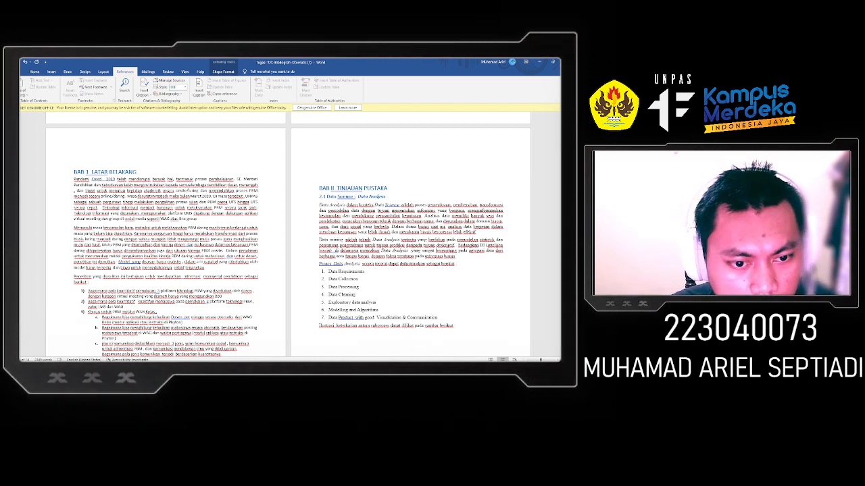
left_click_drag(102, 244, 121, 245)
key("ctrl+c")
scroll(117, 237, "up", 6)
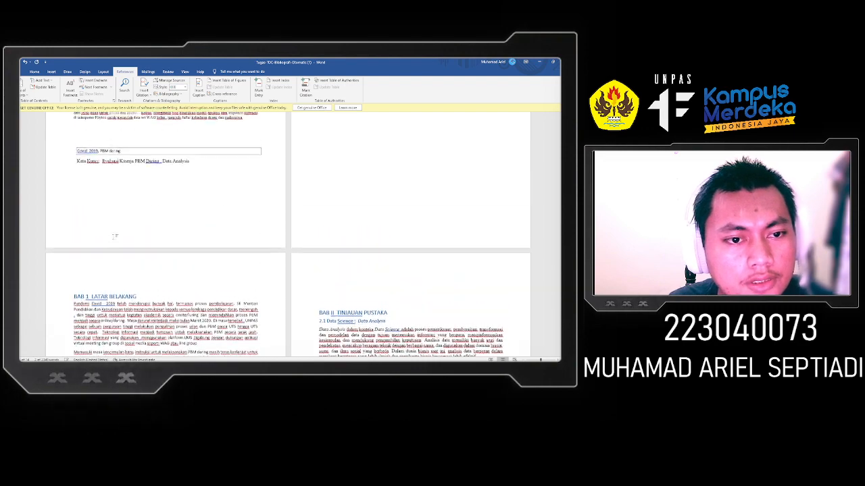
left_click(145, 239)
type(",")
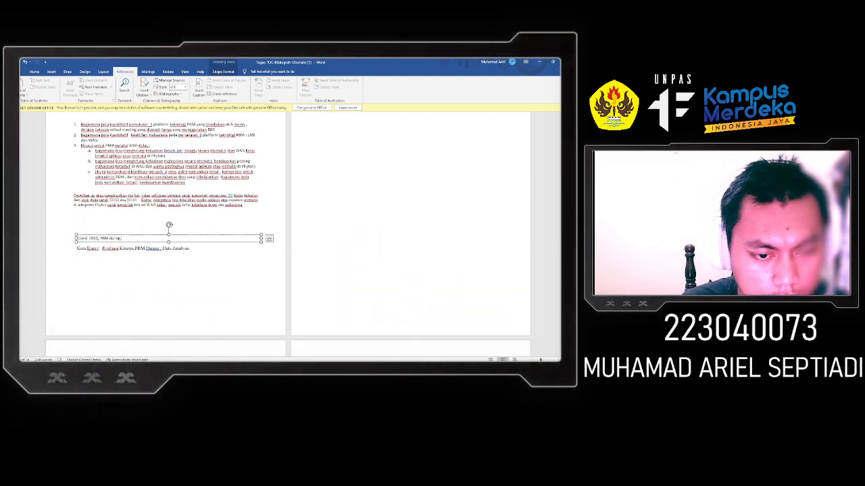
key("ctrl+v")
- Copy "Data Analysis" from the first paragraph of section 2.1 and add it after Mutu PBM in the RINGKASAN keyword box
scroll(159, 272, "down", 15)
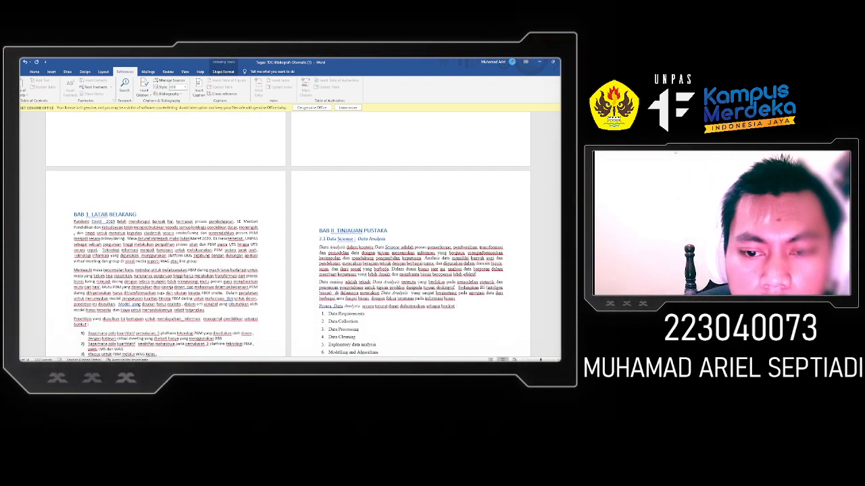
scroll(252, 213, "down", 8)
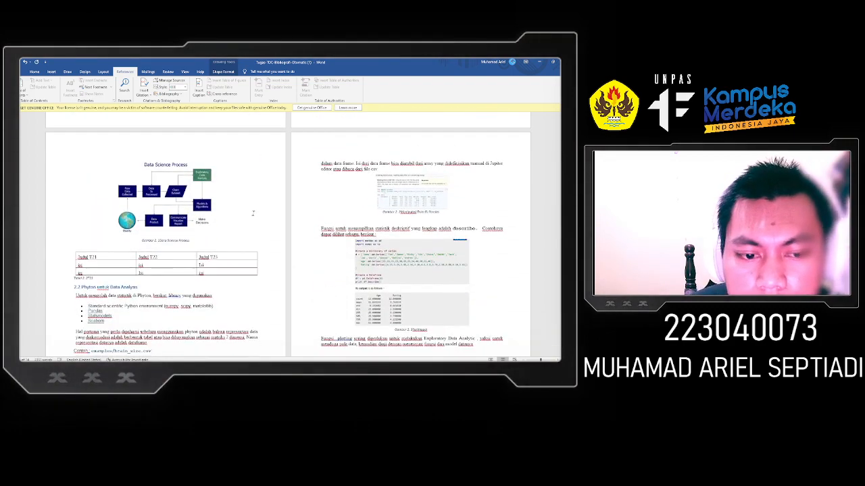
scroll(287, 237, "up", 5)
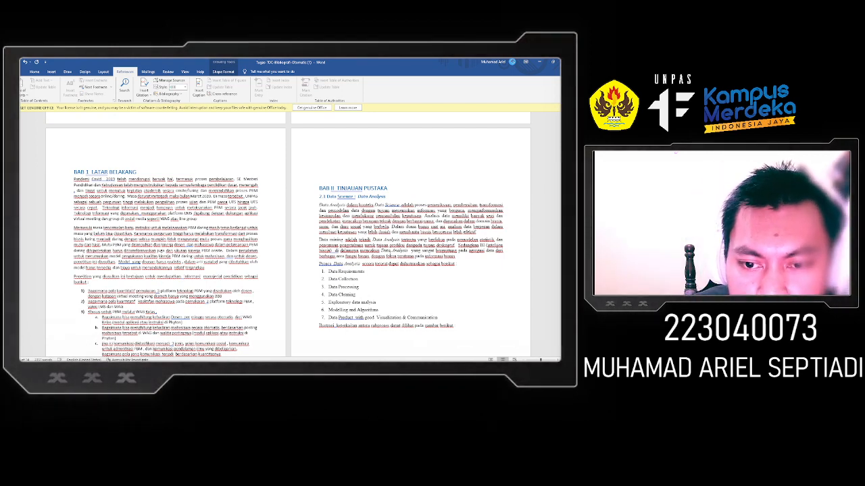
scroll(287, 236, "down", 1)
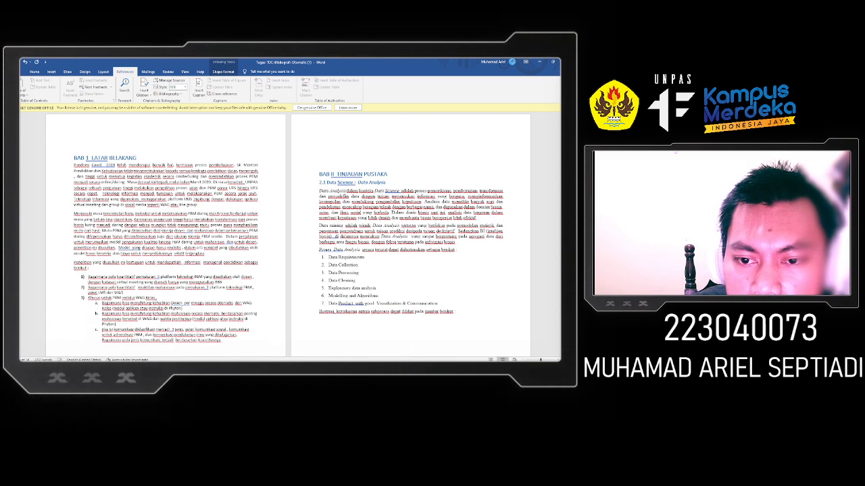
right_click(328, 197)
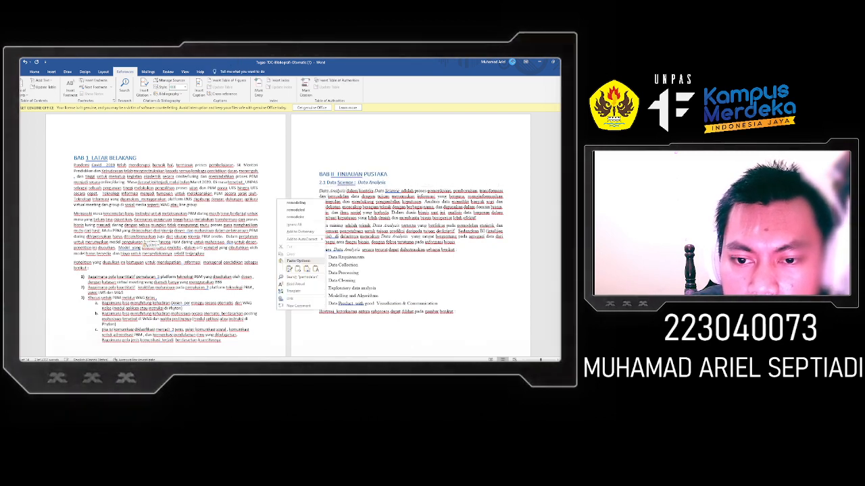
key("Escape")
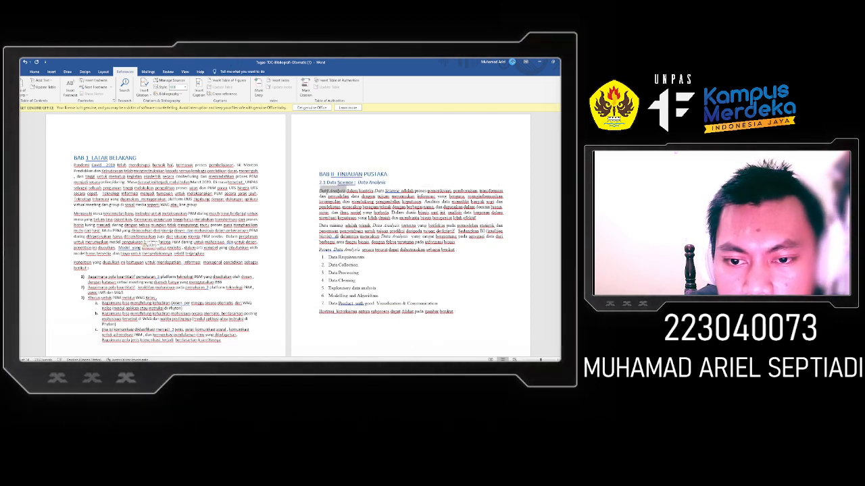
right_click(329, 192)
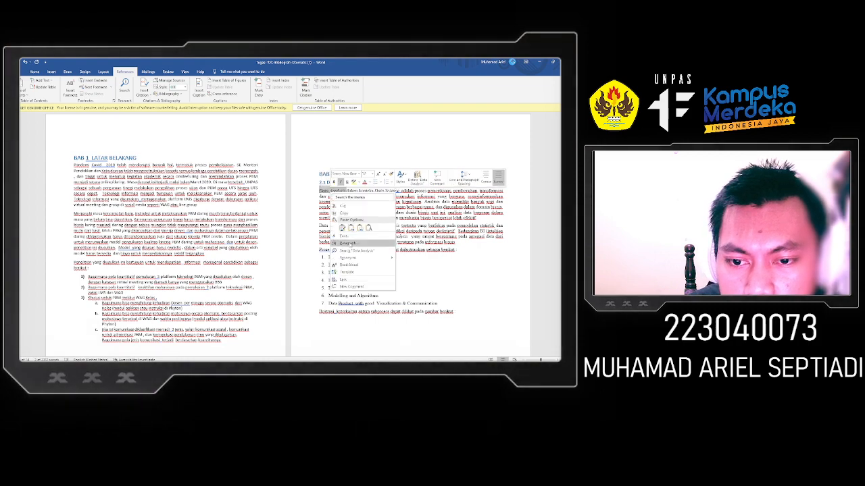
left_click(344, 213)
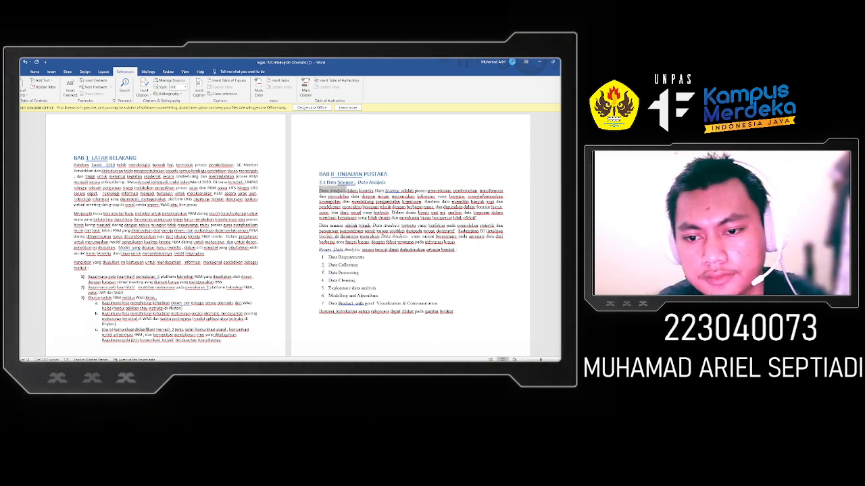
scroll(289, 237, "up", 3)
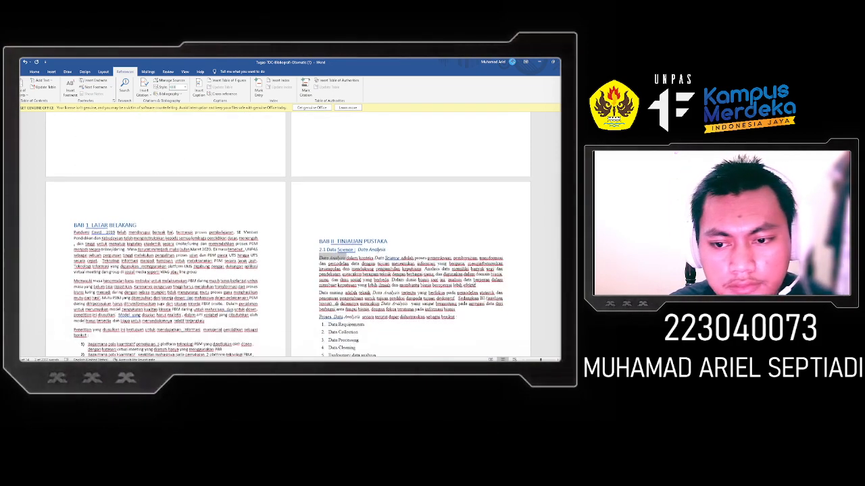
scroll(289, 237, "down", 1)
scroll(167, 297, "up", 15)
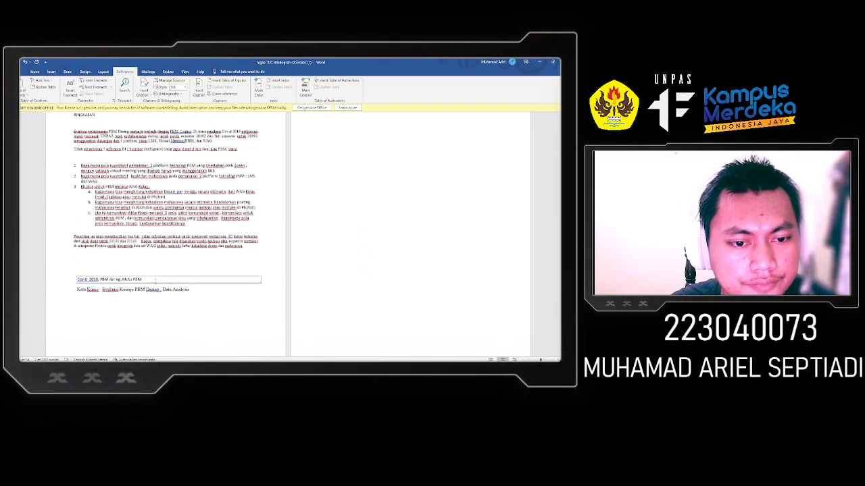
left_click(167, 297)
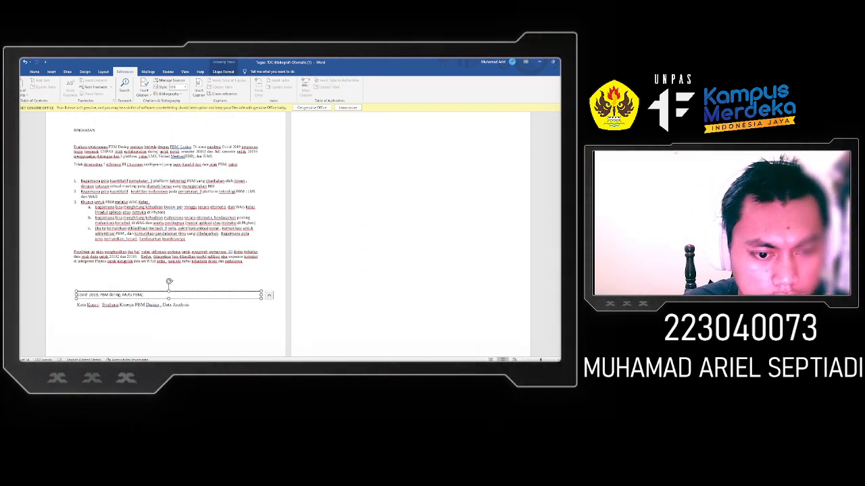
type("Data Analysis")
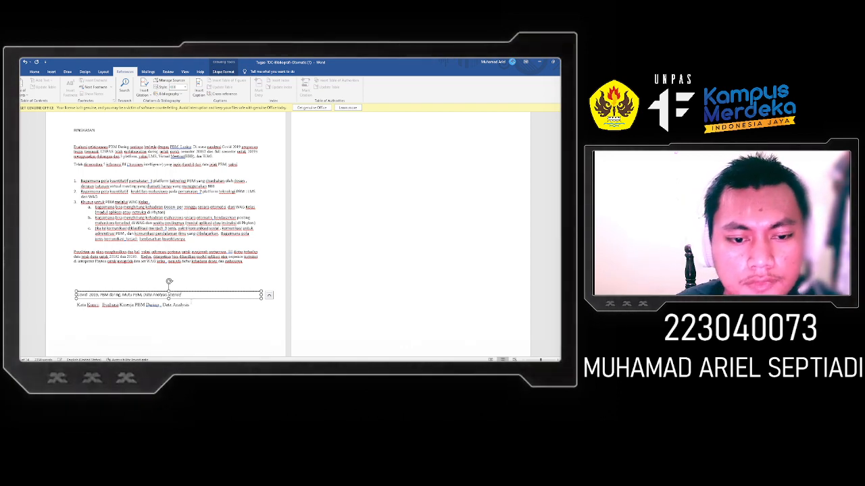
- Copy "Data mining" from the second paragraph of section 2.1 and add it at the end of the RINGKASAN keyword box
scroll(330, 243, "down", 10)
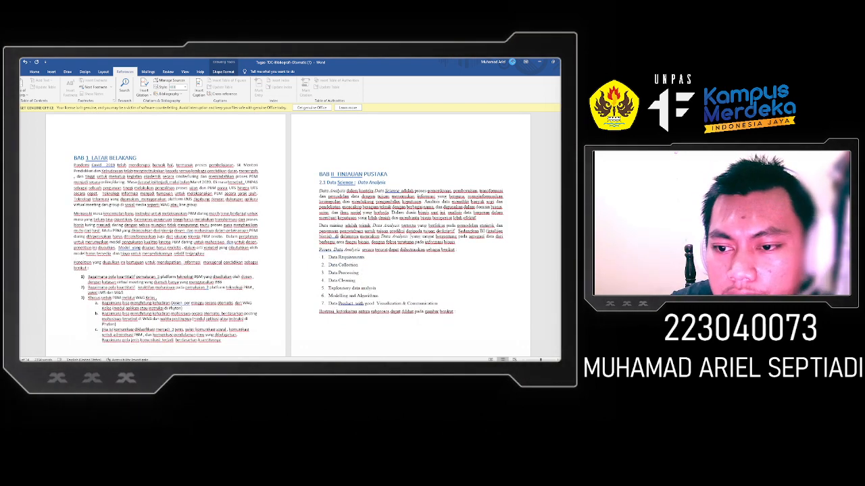
scroll(382, 244, "down", 3)
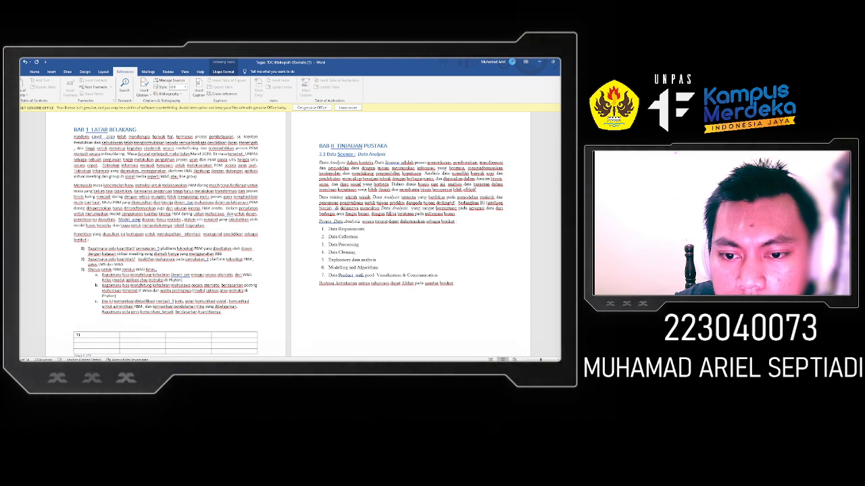
scroll(366, 224, "down", 2)
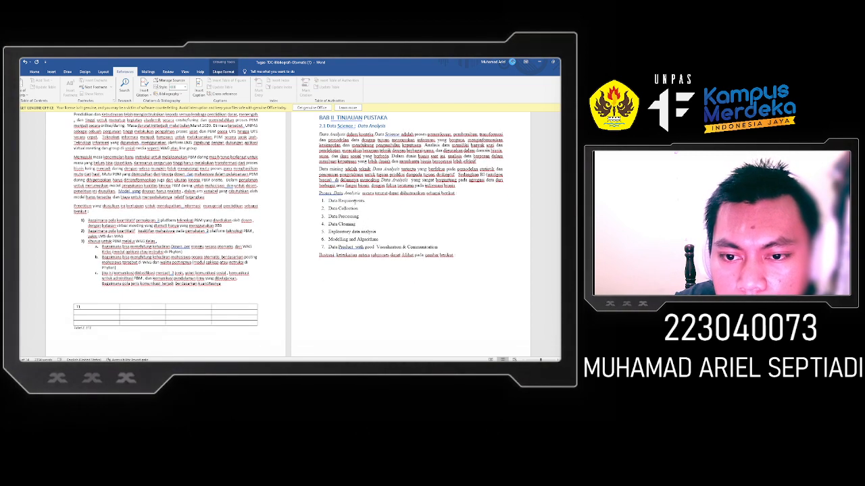
left_click(365, 201)
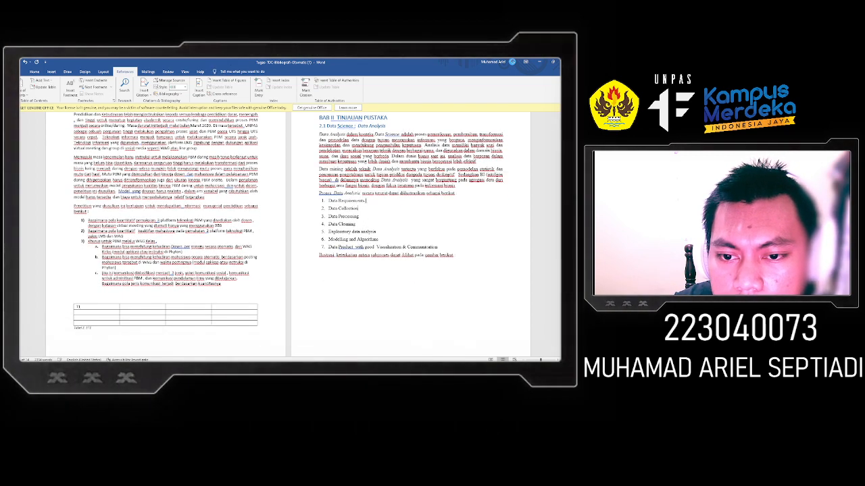
scroll(365, 201, "down", 15)
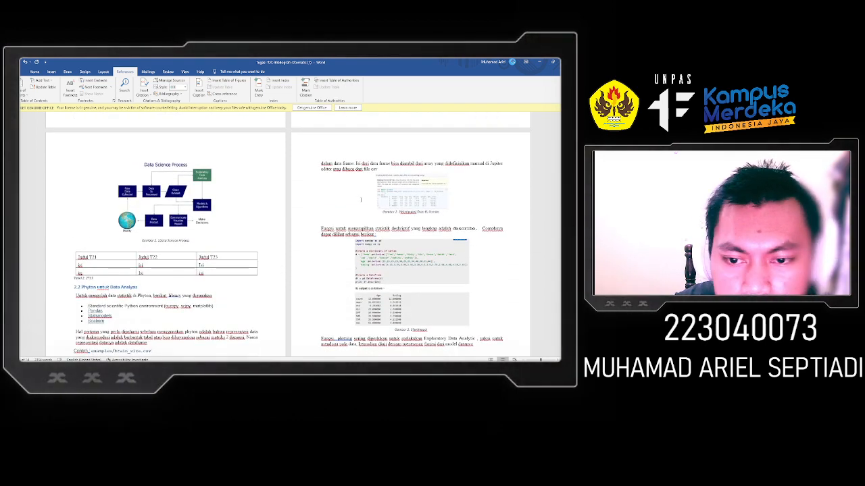
scroll(361, 200, "down", 5)
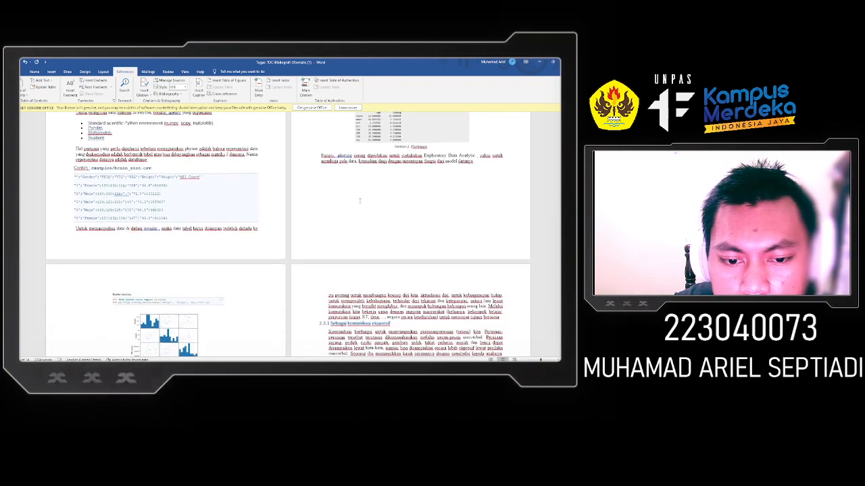
scroll(359, 201, "up", 10)
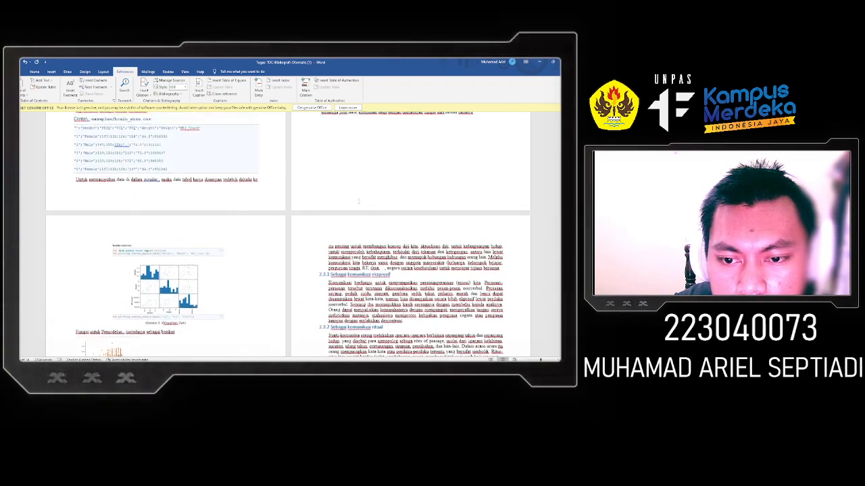
scroll(358, 199, "up", 4)
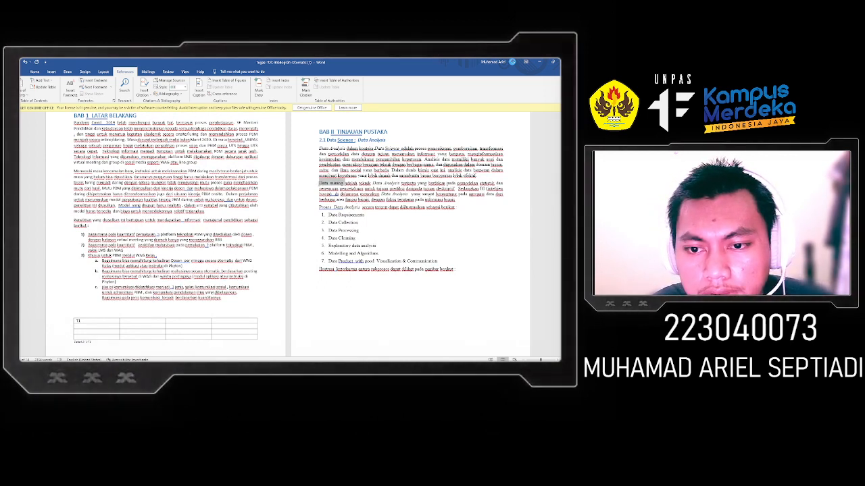
right_click(328, 184)
left_click(339, 206)
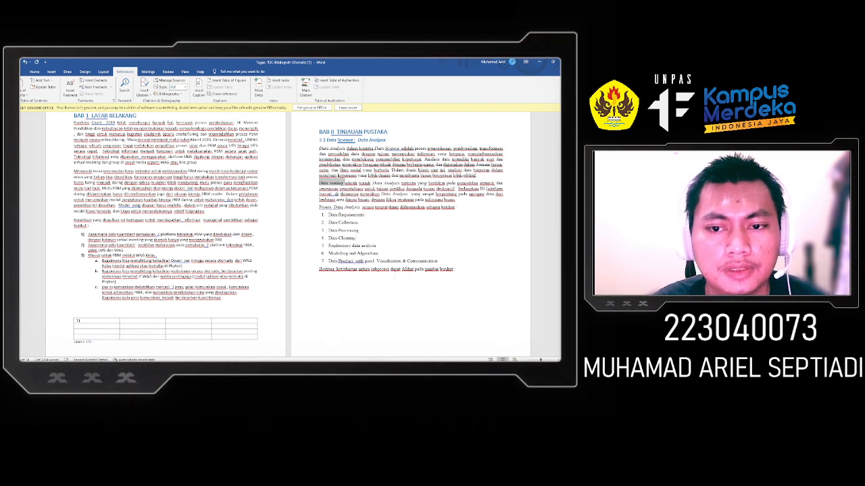
scroll(339, 206, "up", 8)
left_click(215, 266)
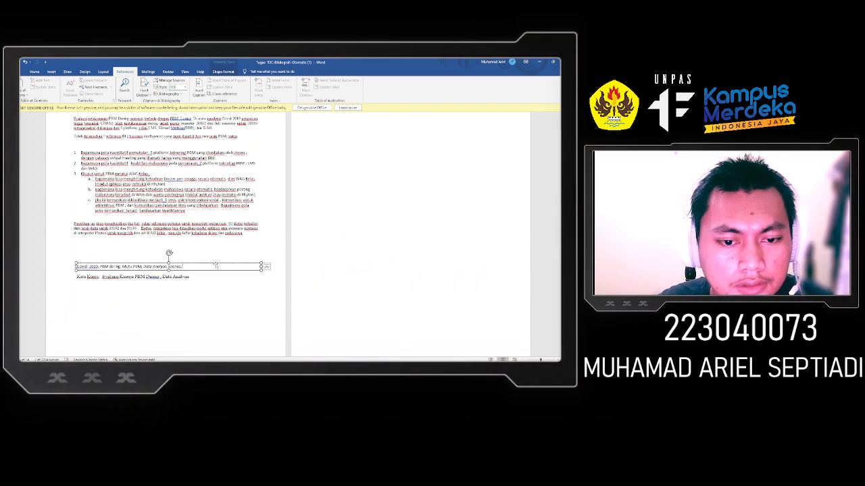
left_click(240, 291)
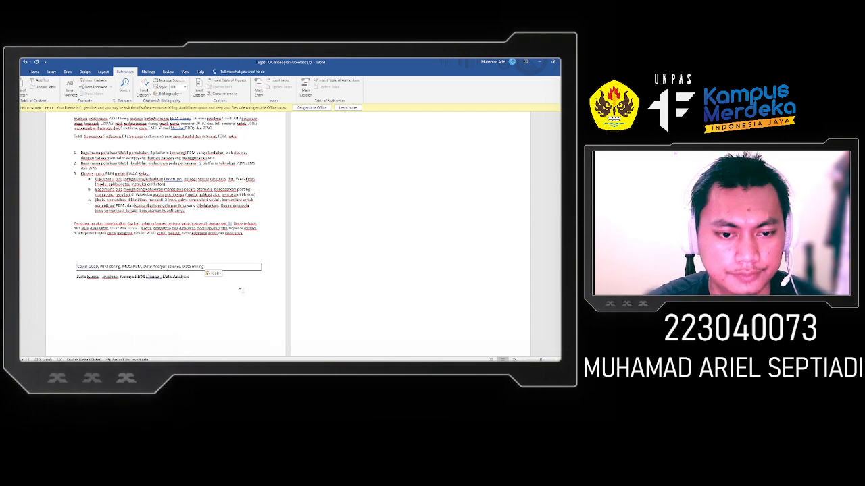
- Review the DAFTAR ISI, DAFTAR GAMBAR and DAFTAR TABEL lists and the completed keyword box on the RINGKASAN page
scroll(240, 307, "up", 15)
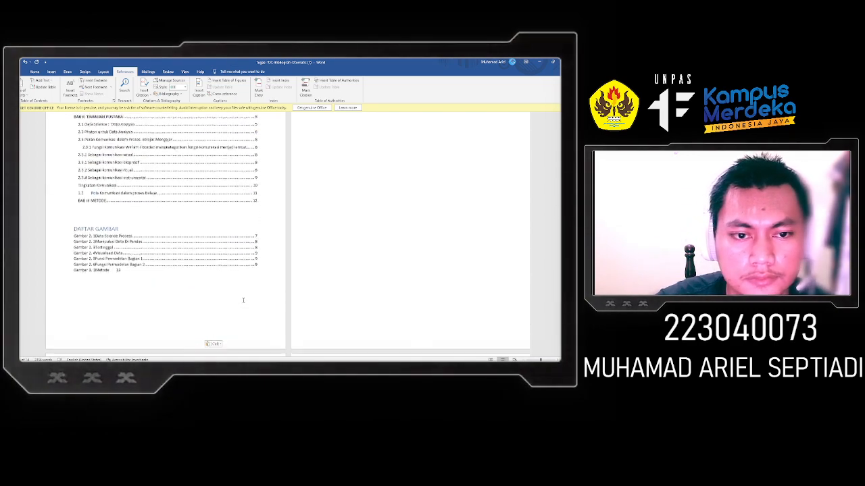
scroll(235, 294, "down", 15)
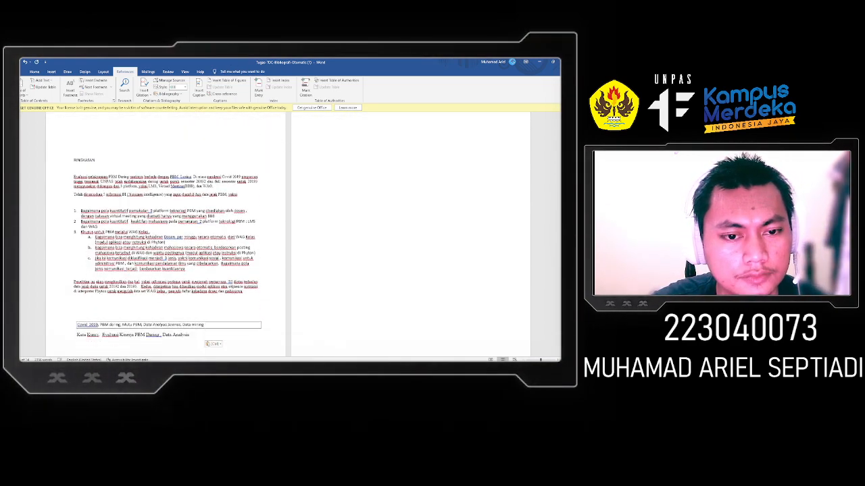
scroll(232, 287, "up", 2)
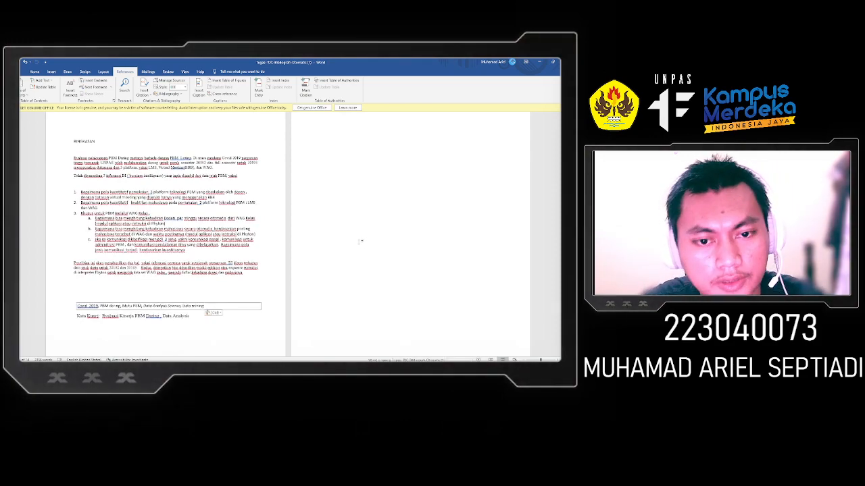
scroll(359, 244, "up", 12)
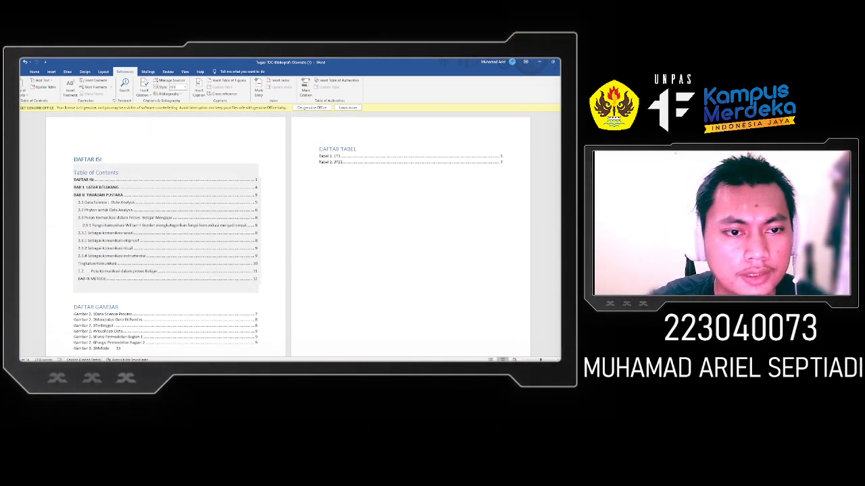
mouse_move(560, 135)
left_mouse_down()
mouse_move(560, 261)
mouse_move(560, 133)
left_mouse_up()
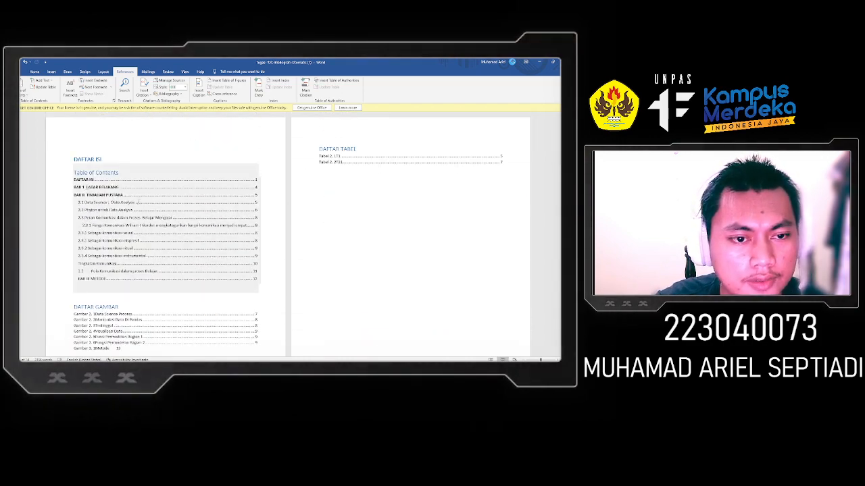
scroll(175, 198, "down", 2)
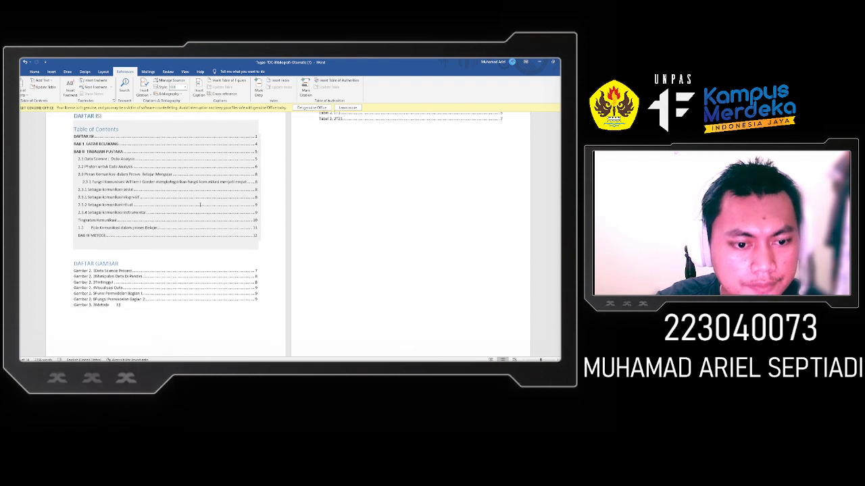
scroll(116, 269, "up", 2)
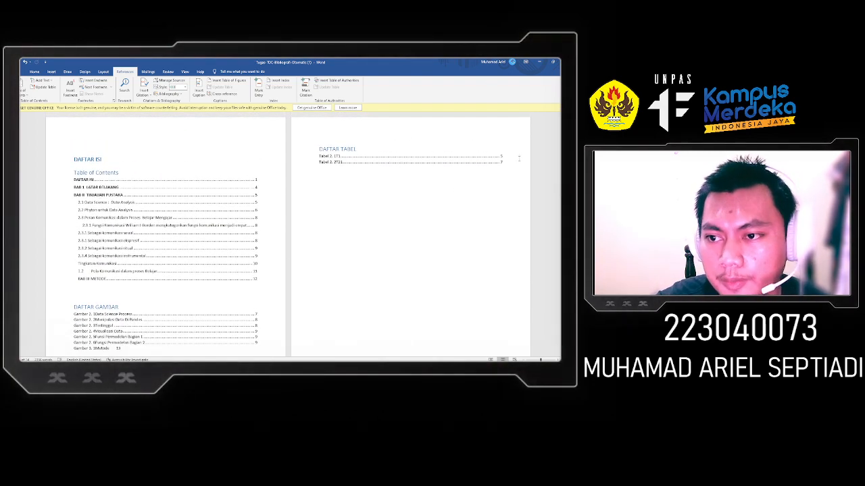
mouse_move(560, 134)
left_mouse_down()
mouse_move(561, 273)
mouse_move(560, 135)
mouse_move(560, 149)
left_mouse_up()
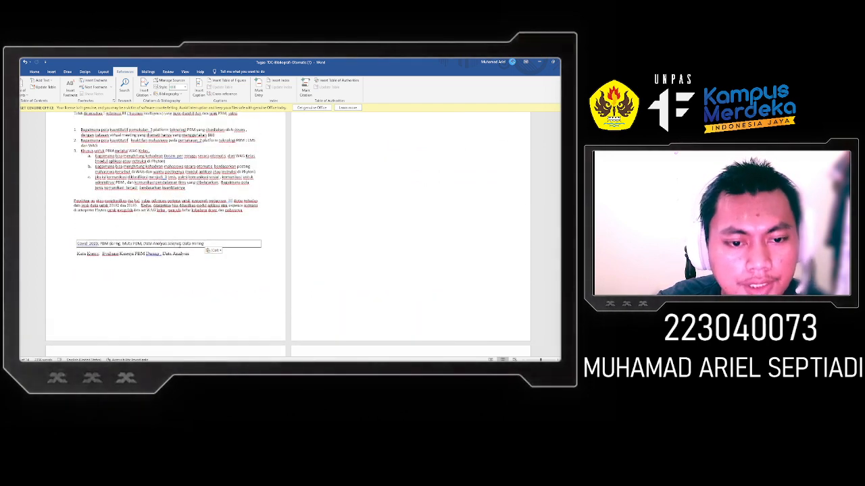
scroll(133, 260, "up", 1)
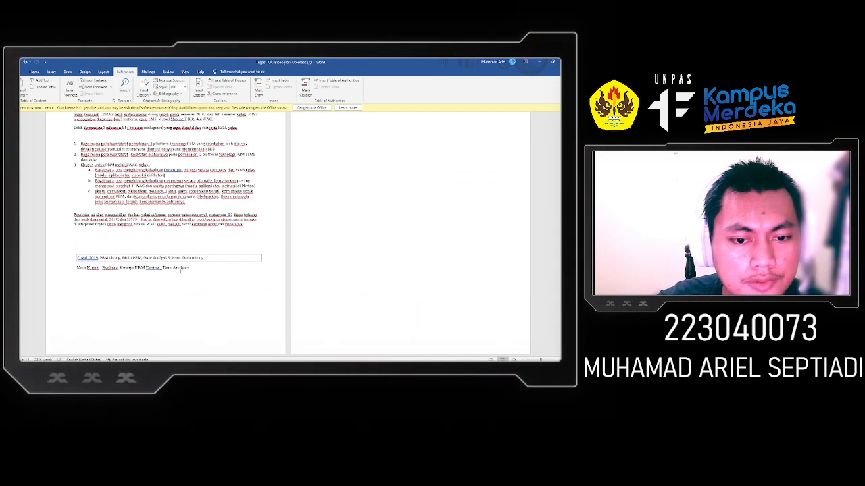
- Switch to OBS Studio, hide the Display Capture source and show the daftar image source directly below Video Capture Device
left_click(539, 62)
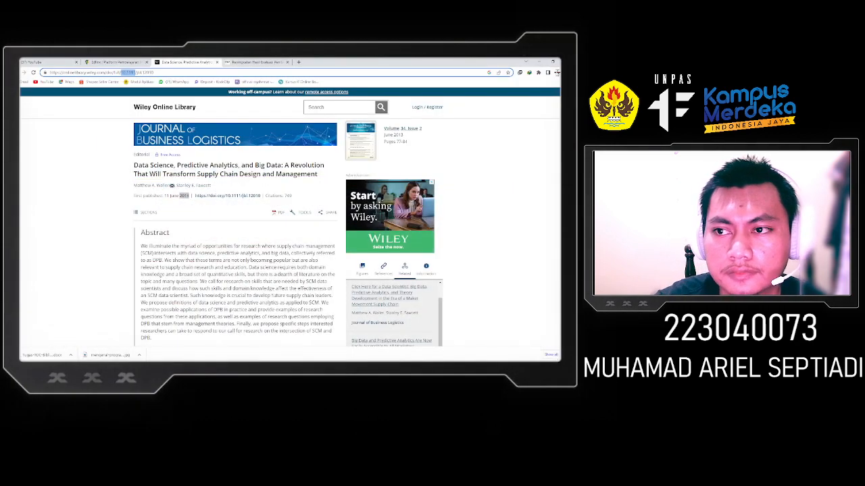
left_click(539, 62)
left_click(540, 62)
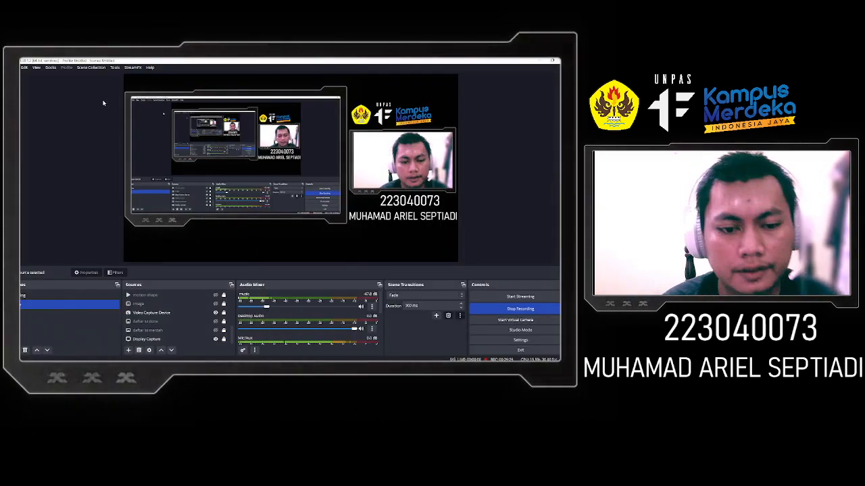
left_click(215, 319)
left_click(216, 339)
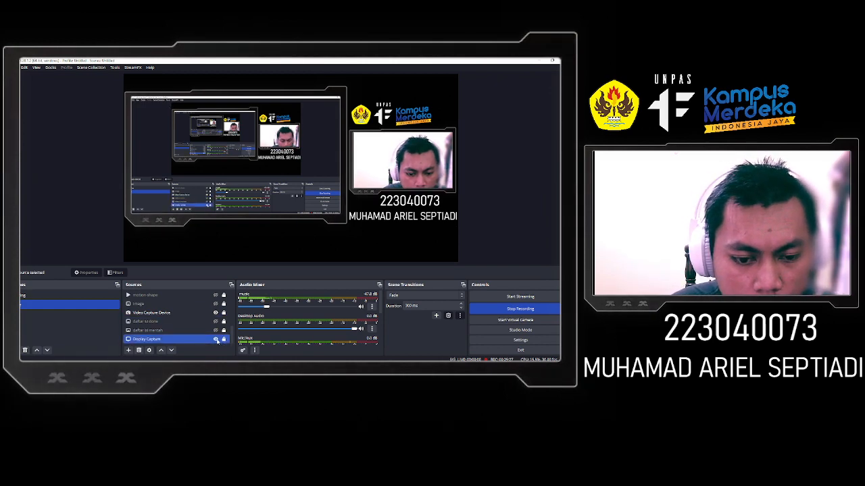
left_click(216, 340)
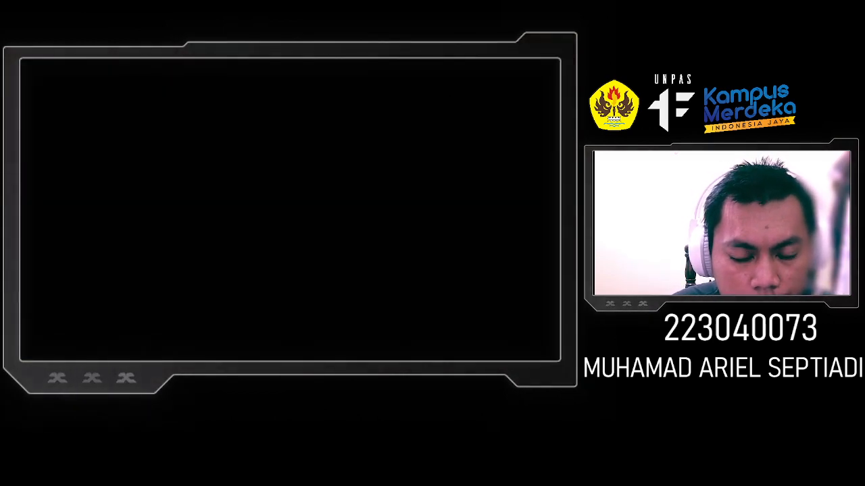
left_click(216, 322)
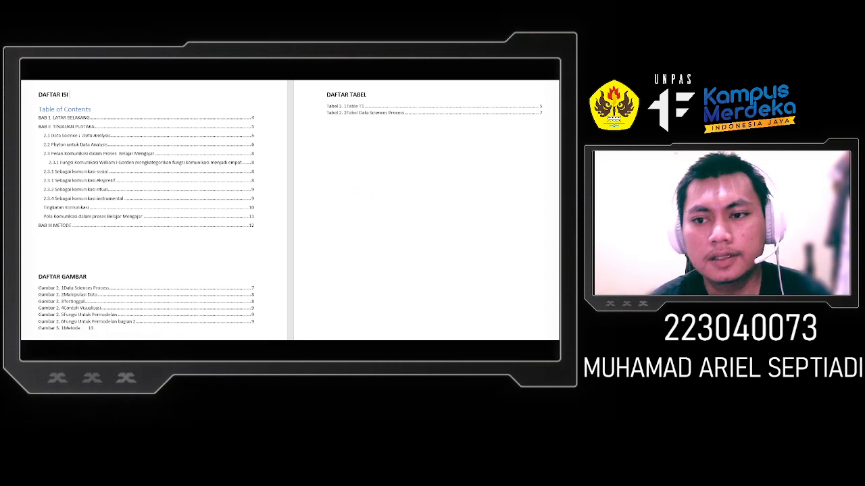